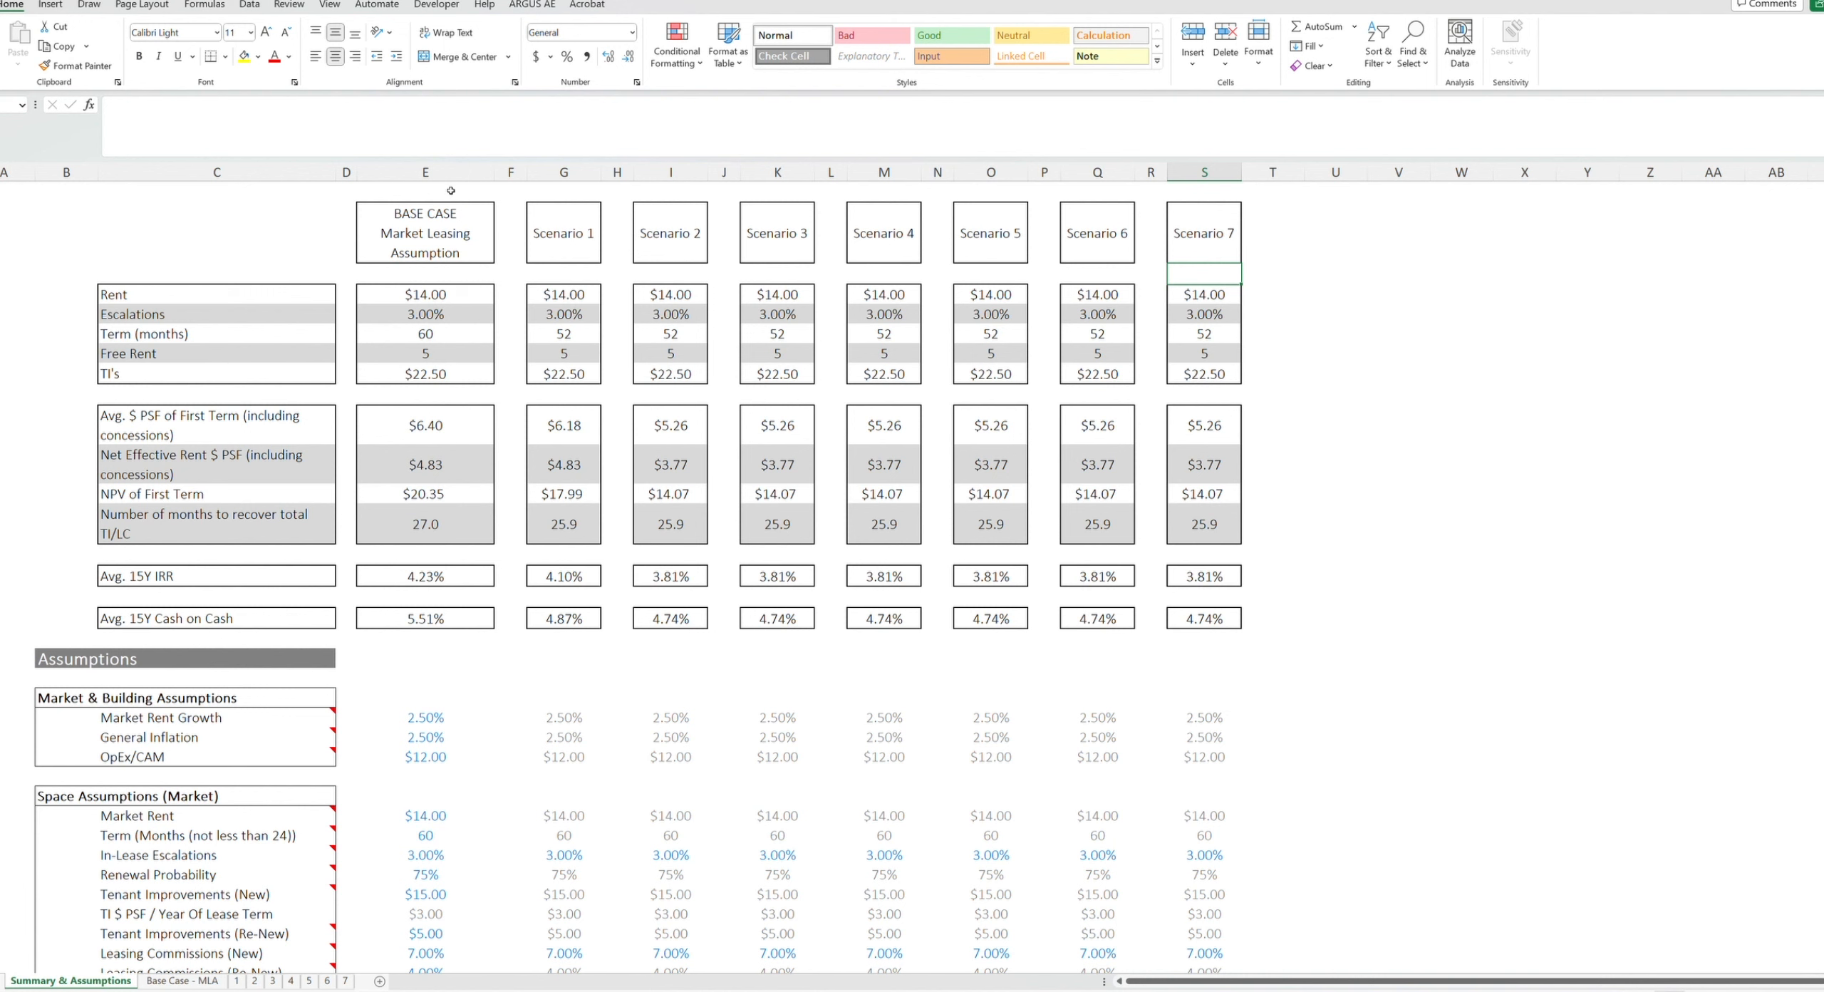
Step: Read the cell notes on the Space Assumptions (Market) rows, from Market Rent down to Downtime
{"action": "scroll", "coordinate": [451, 190], "scroll_direction": "down", "scroll_amount": 1}
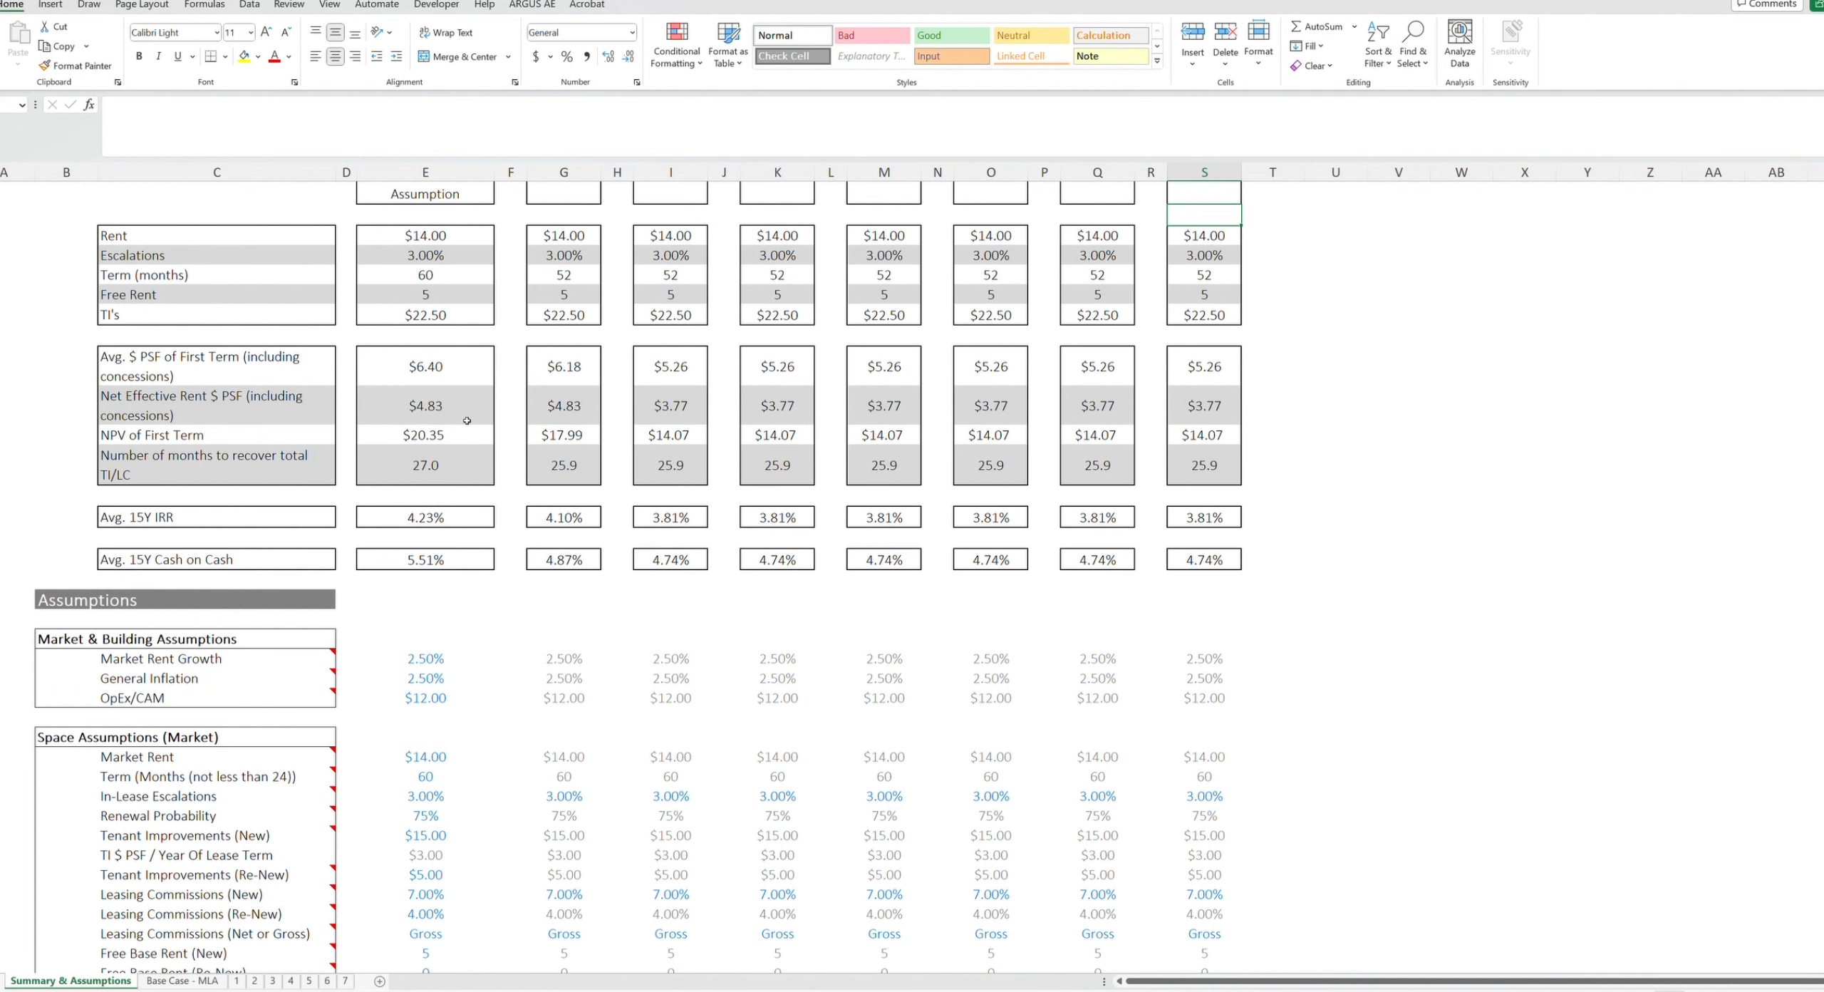
{"action": "scroll", "coordinate": [467, 421], "scroll_direction": "down", "scroll_amount": 1}
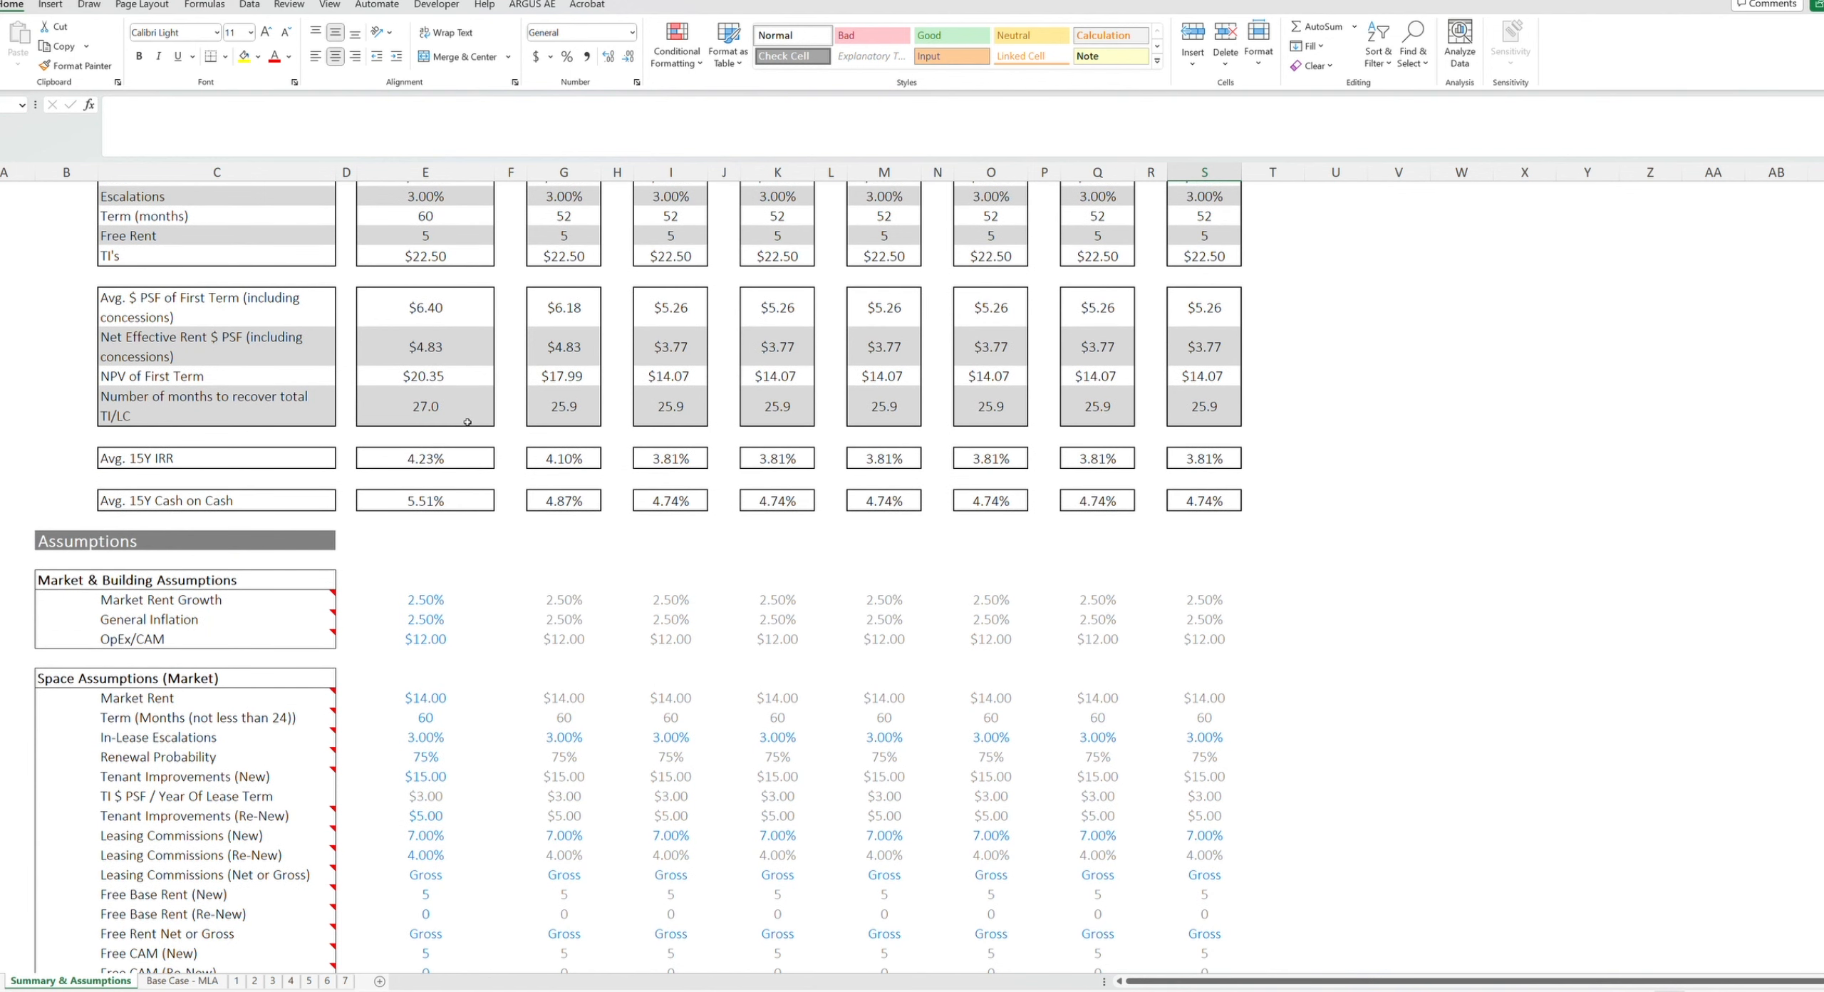
{"action": "scroll", "coordinate": [467, 422], "scroll_direction": "down", "scroll_amount": 1}
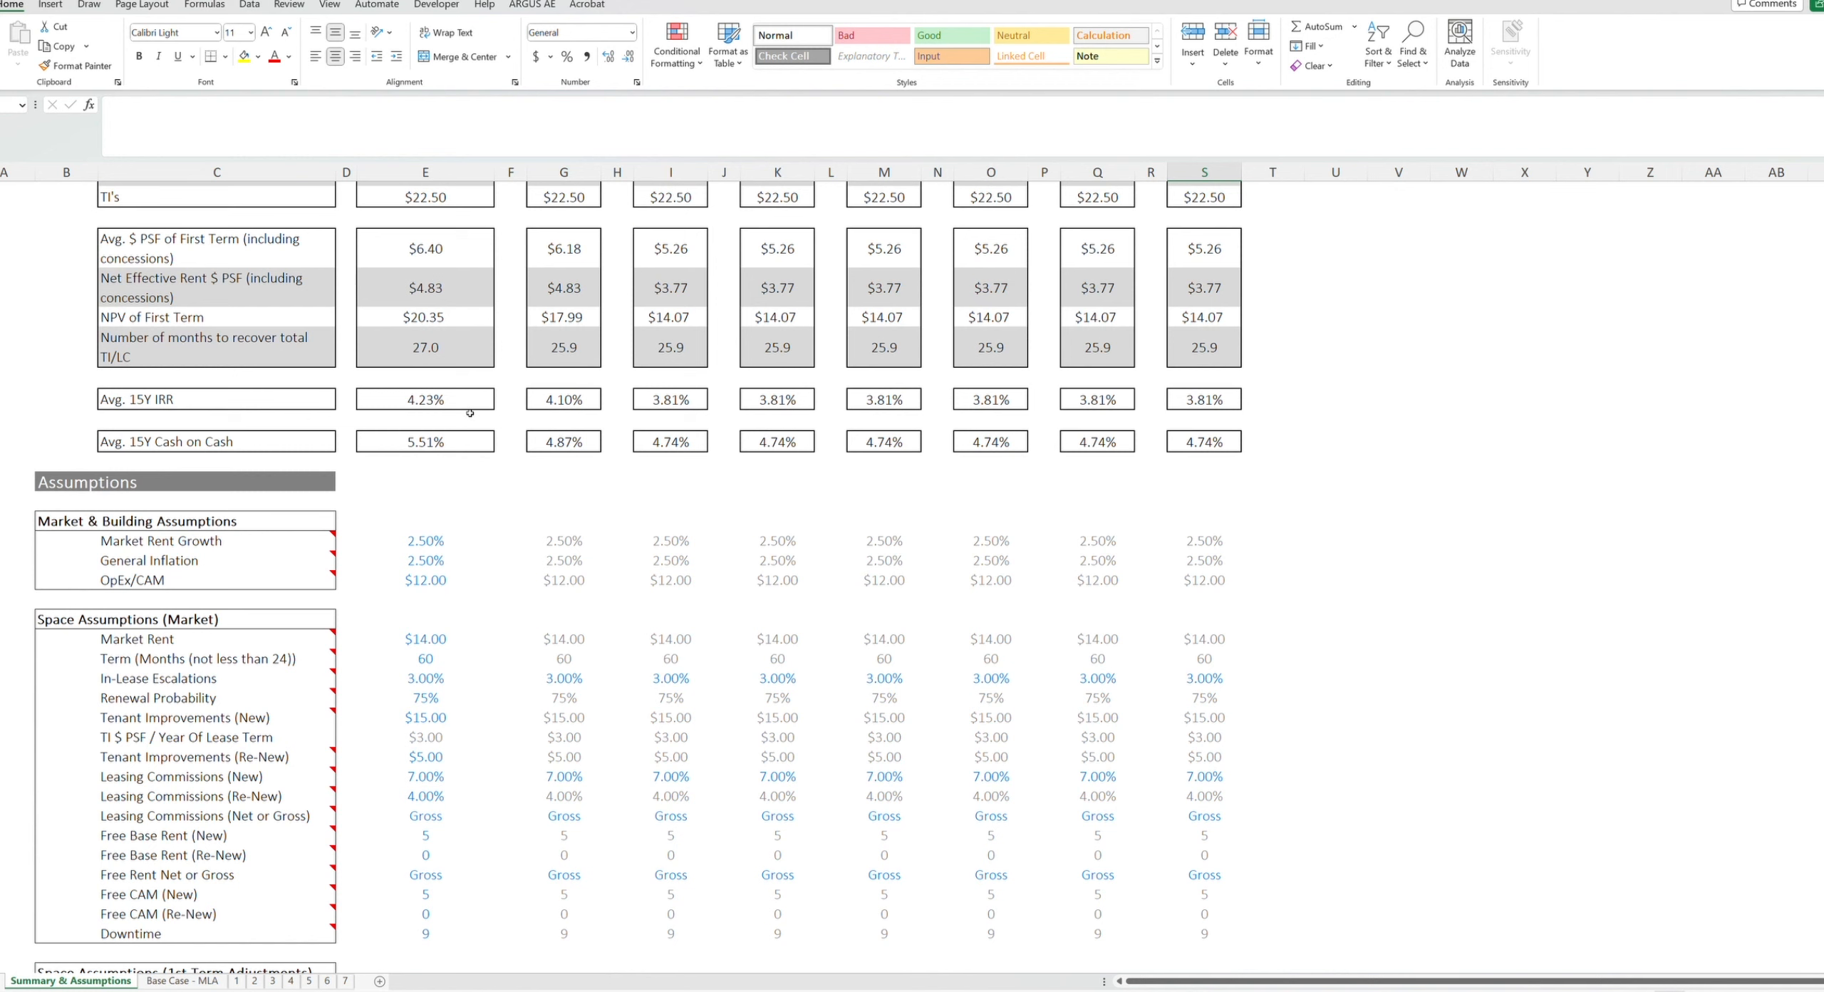
{"action": "scroll", "coordinate": [473, 407], "scroll_direction": "down", "scroll_amount": 1}
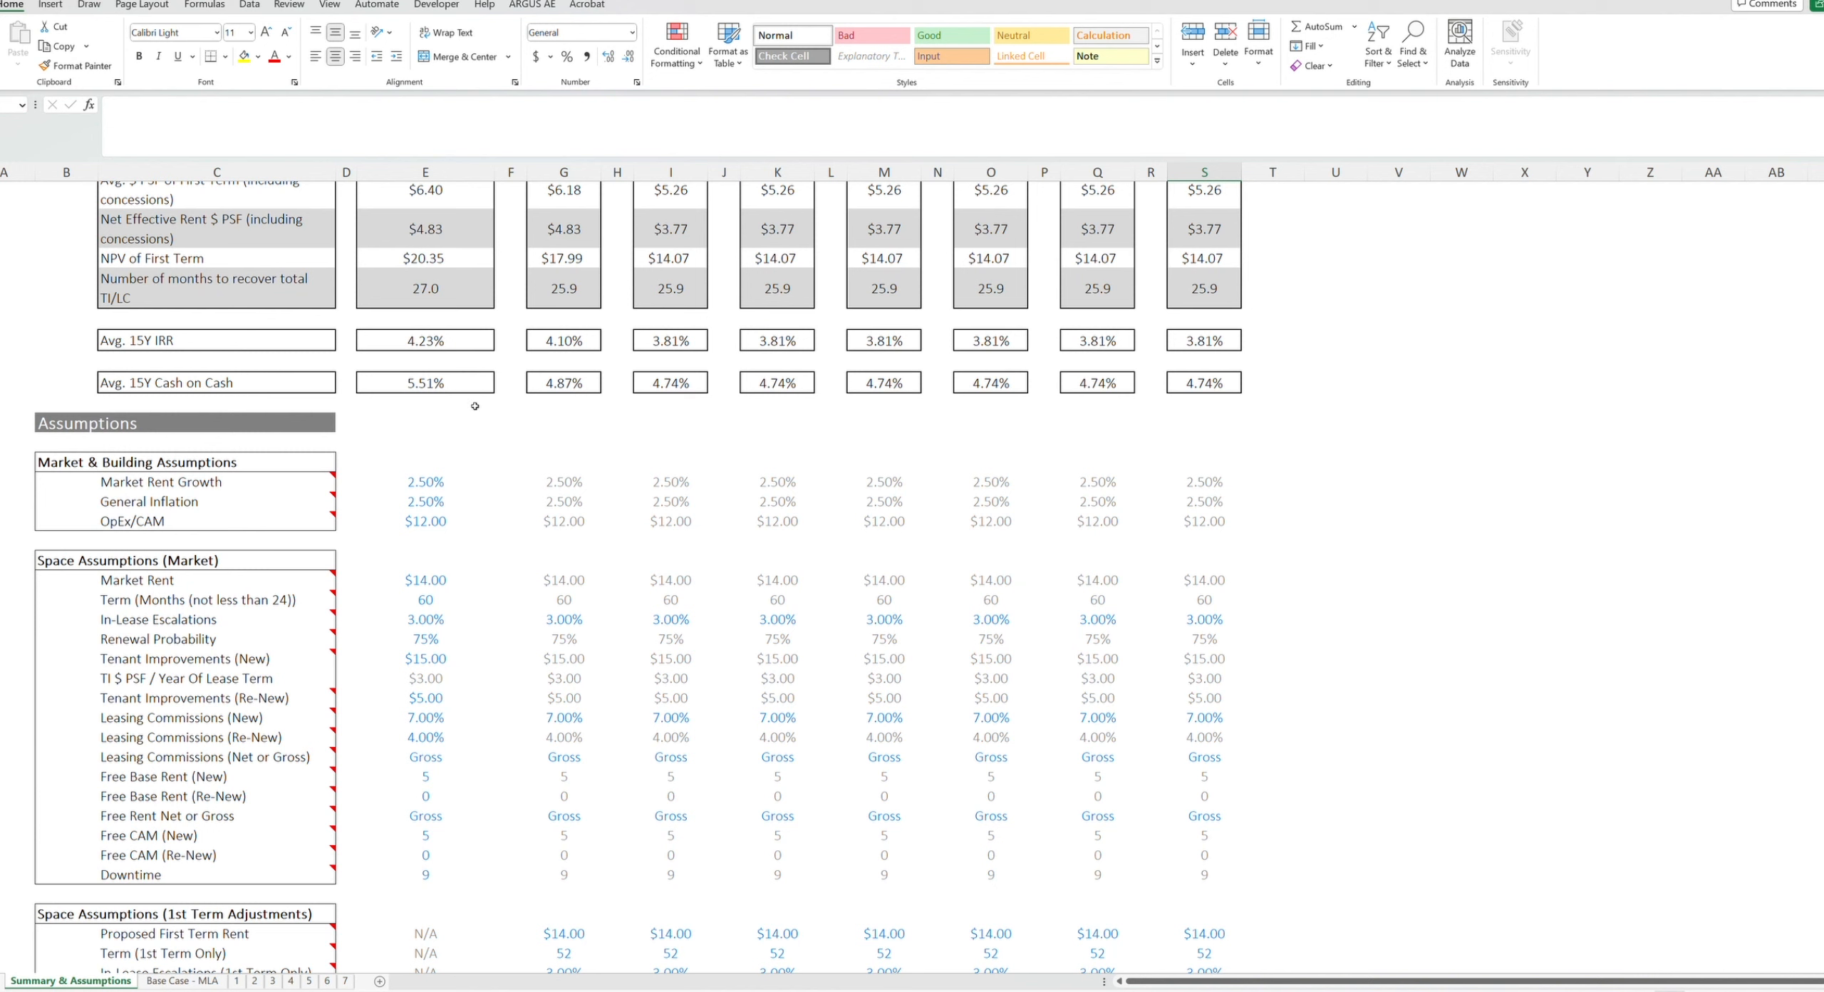
{"action": "left_click", "coordinate": [134, 580]}
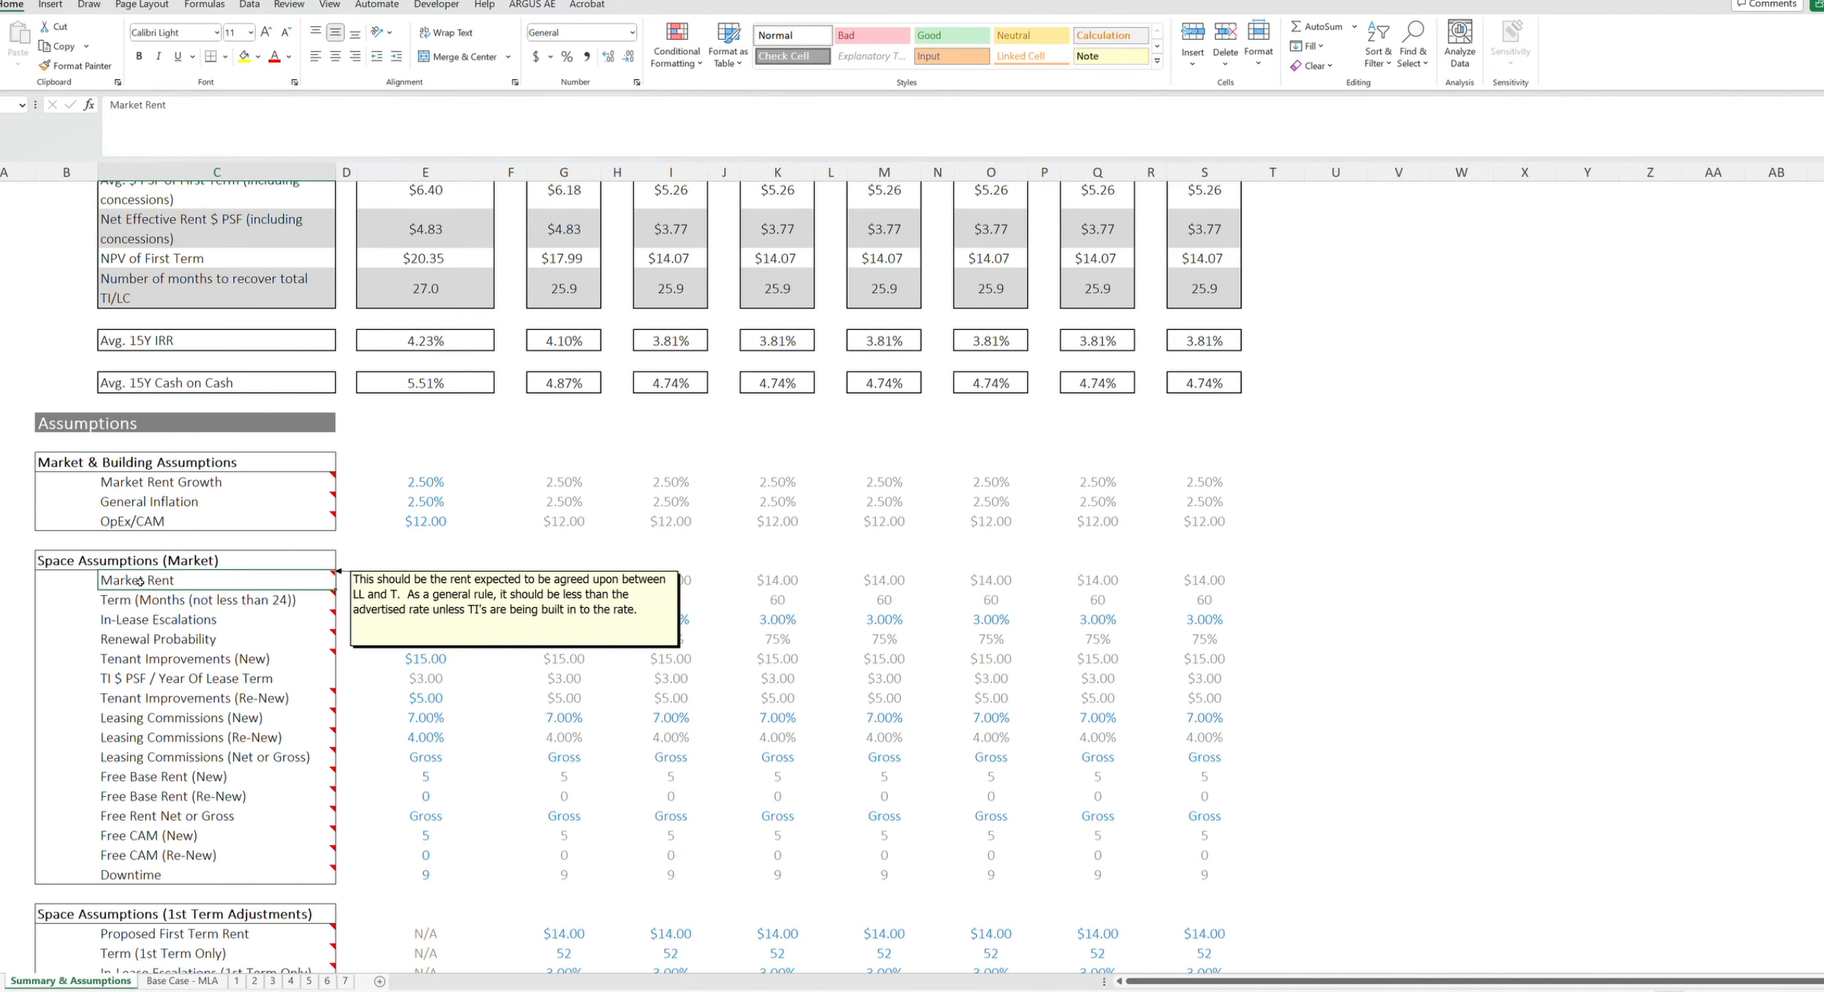
{"action": "scroll", "coordinate": [143, 581], "scroll_direction": "down", "scroll_amount": 2}
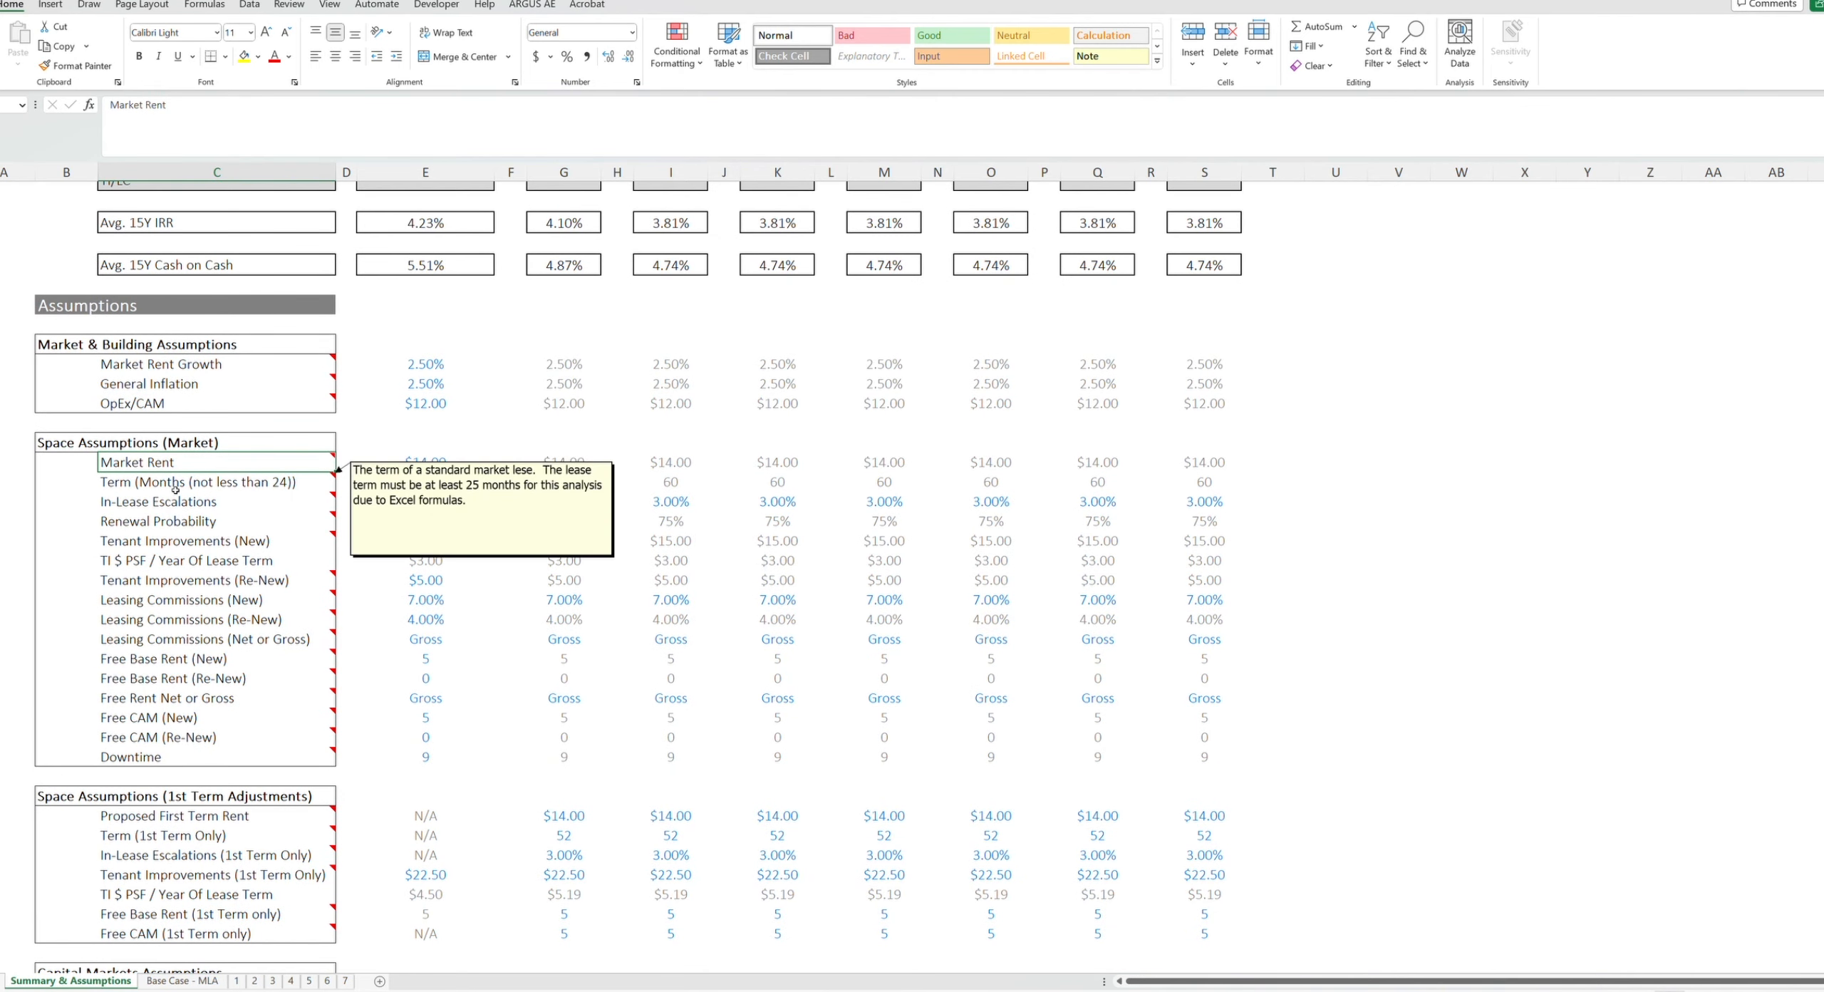
{"action": "mouse_move", "coordinate": [183, 511]}
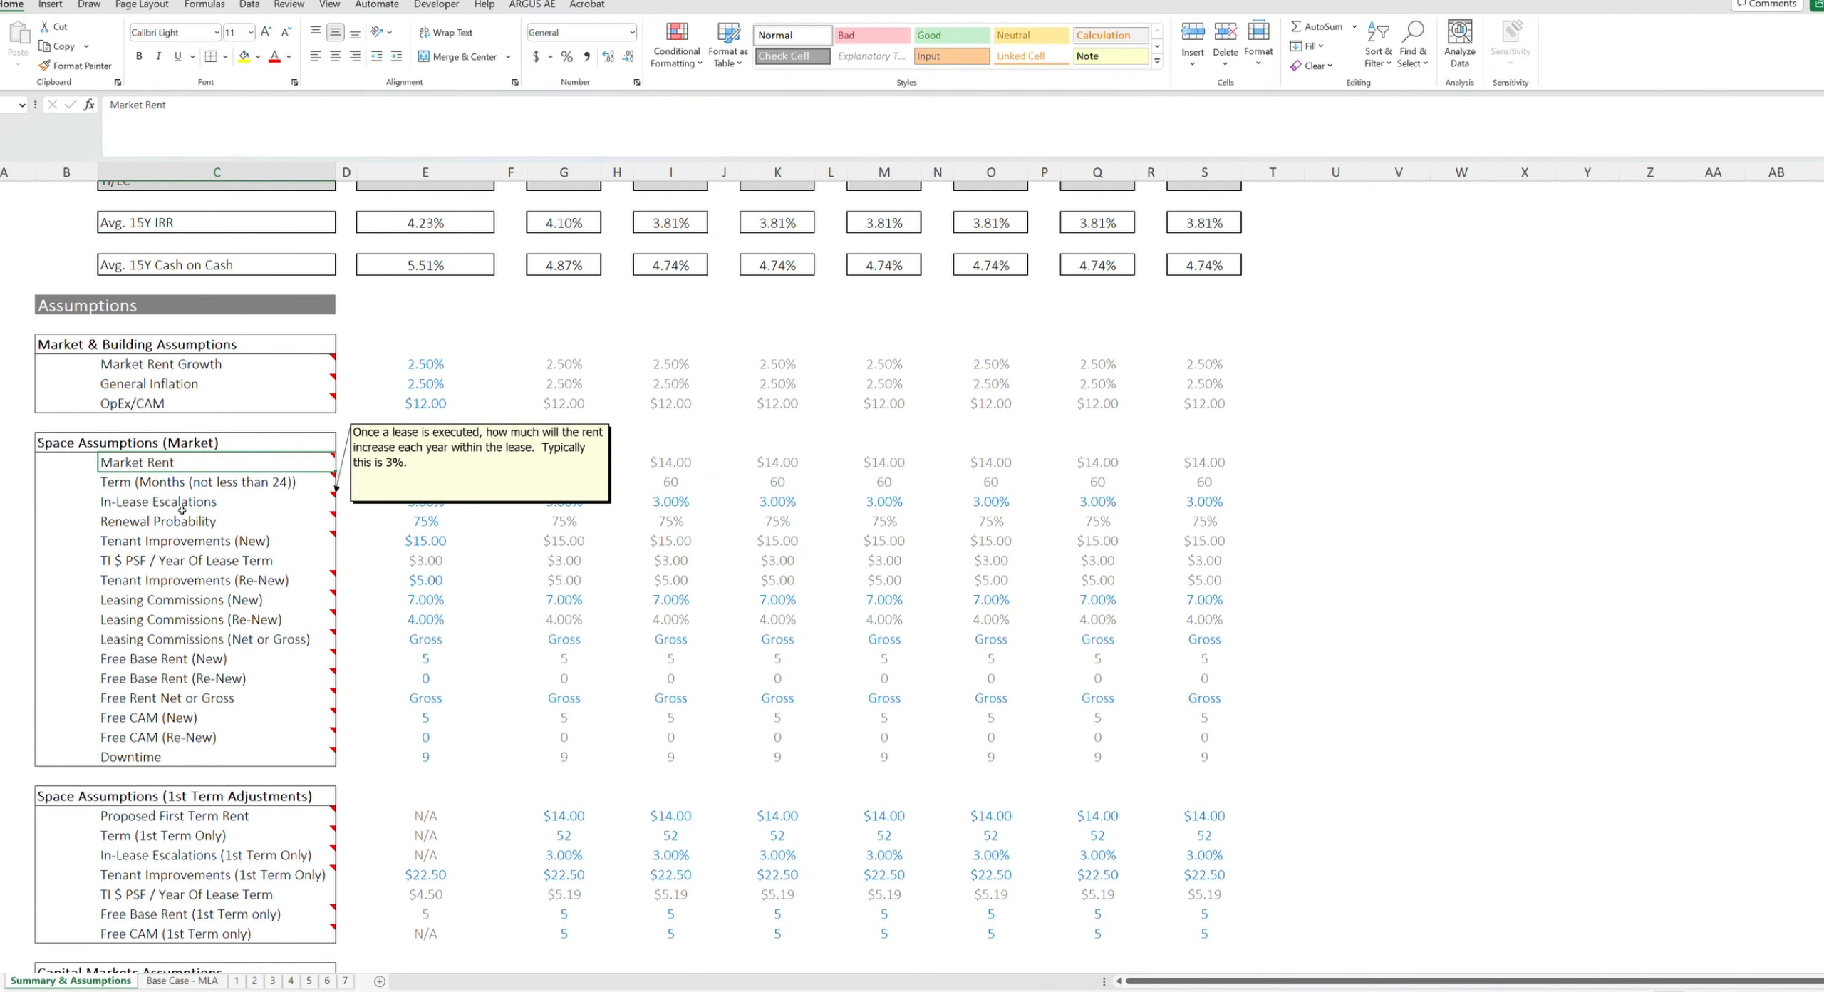
{"action": "left_click", "coordinate": [185, 568]}
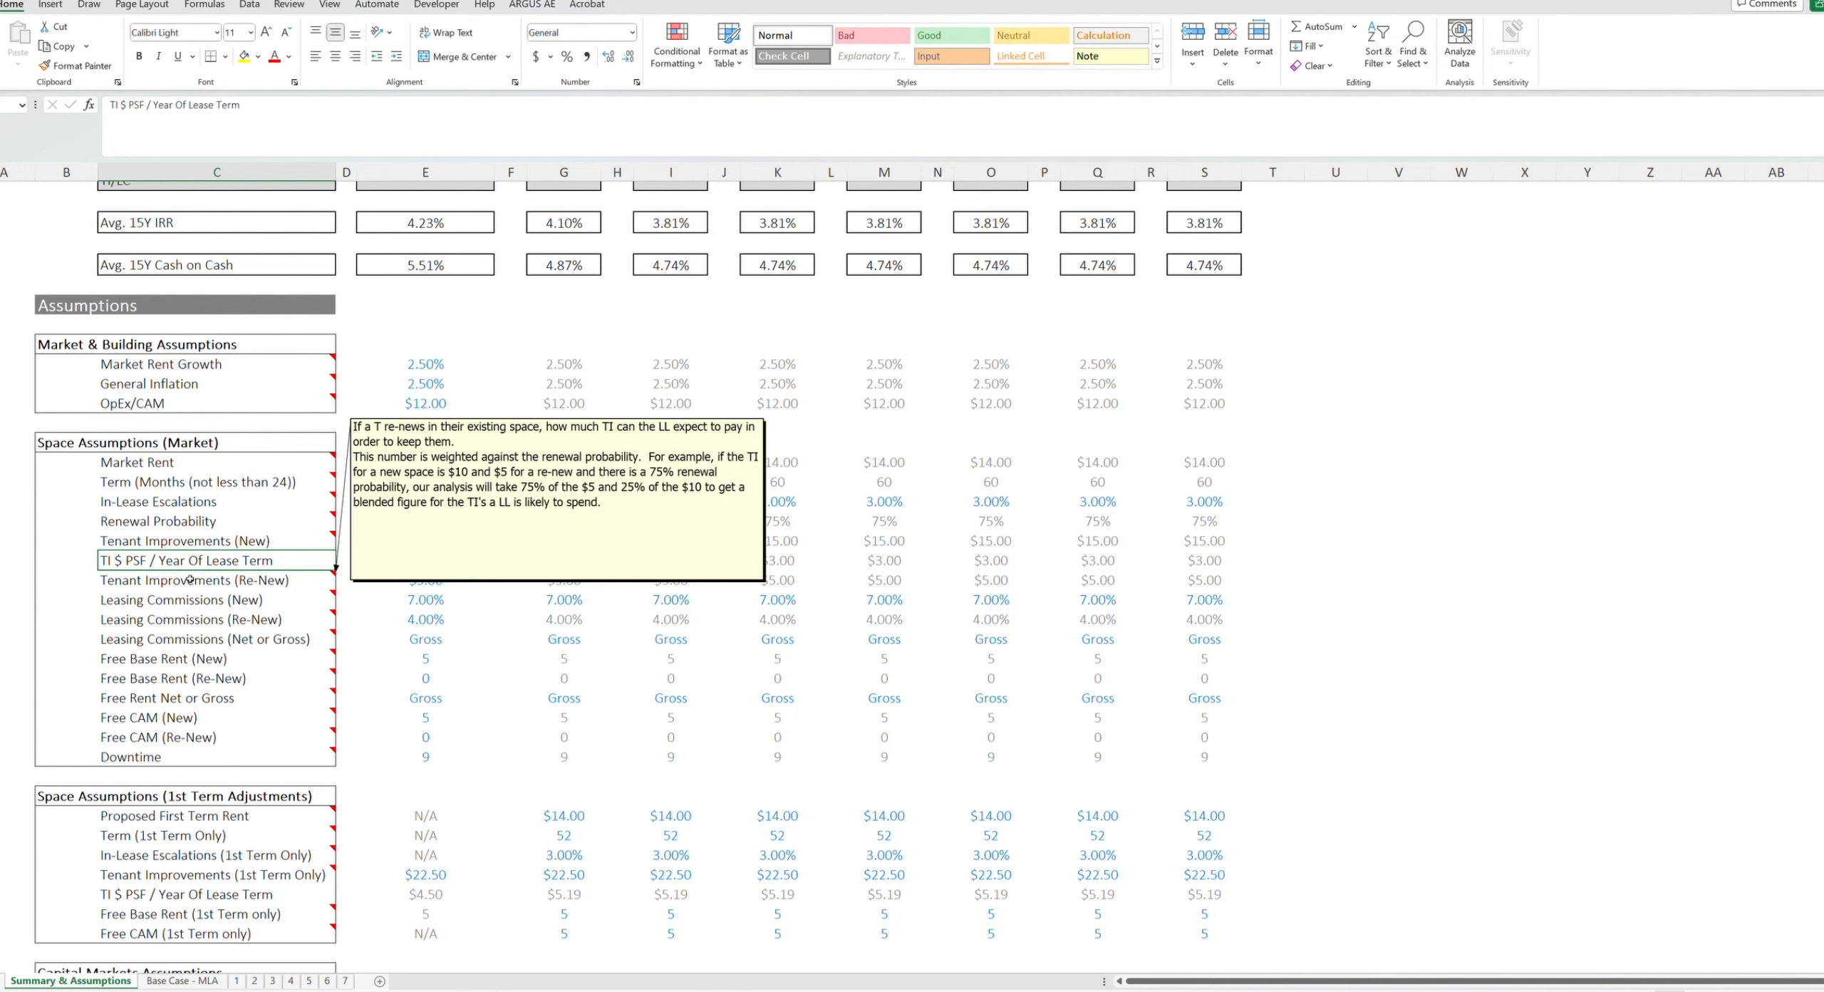
{"action": "mouse_move", "coordinate": [196, 599]}
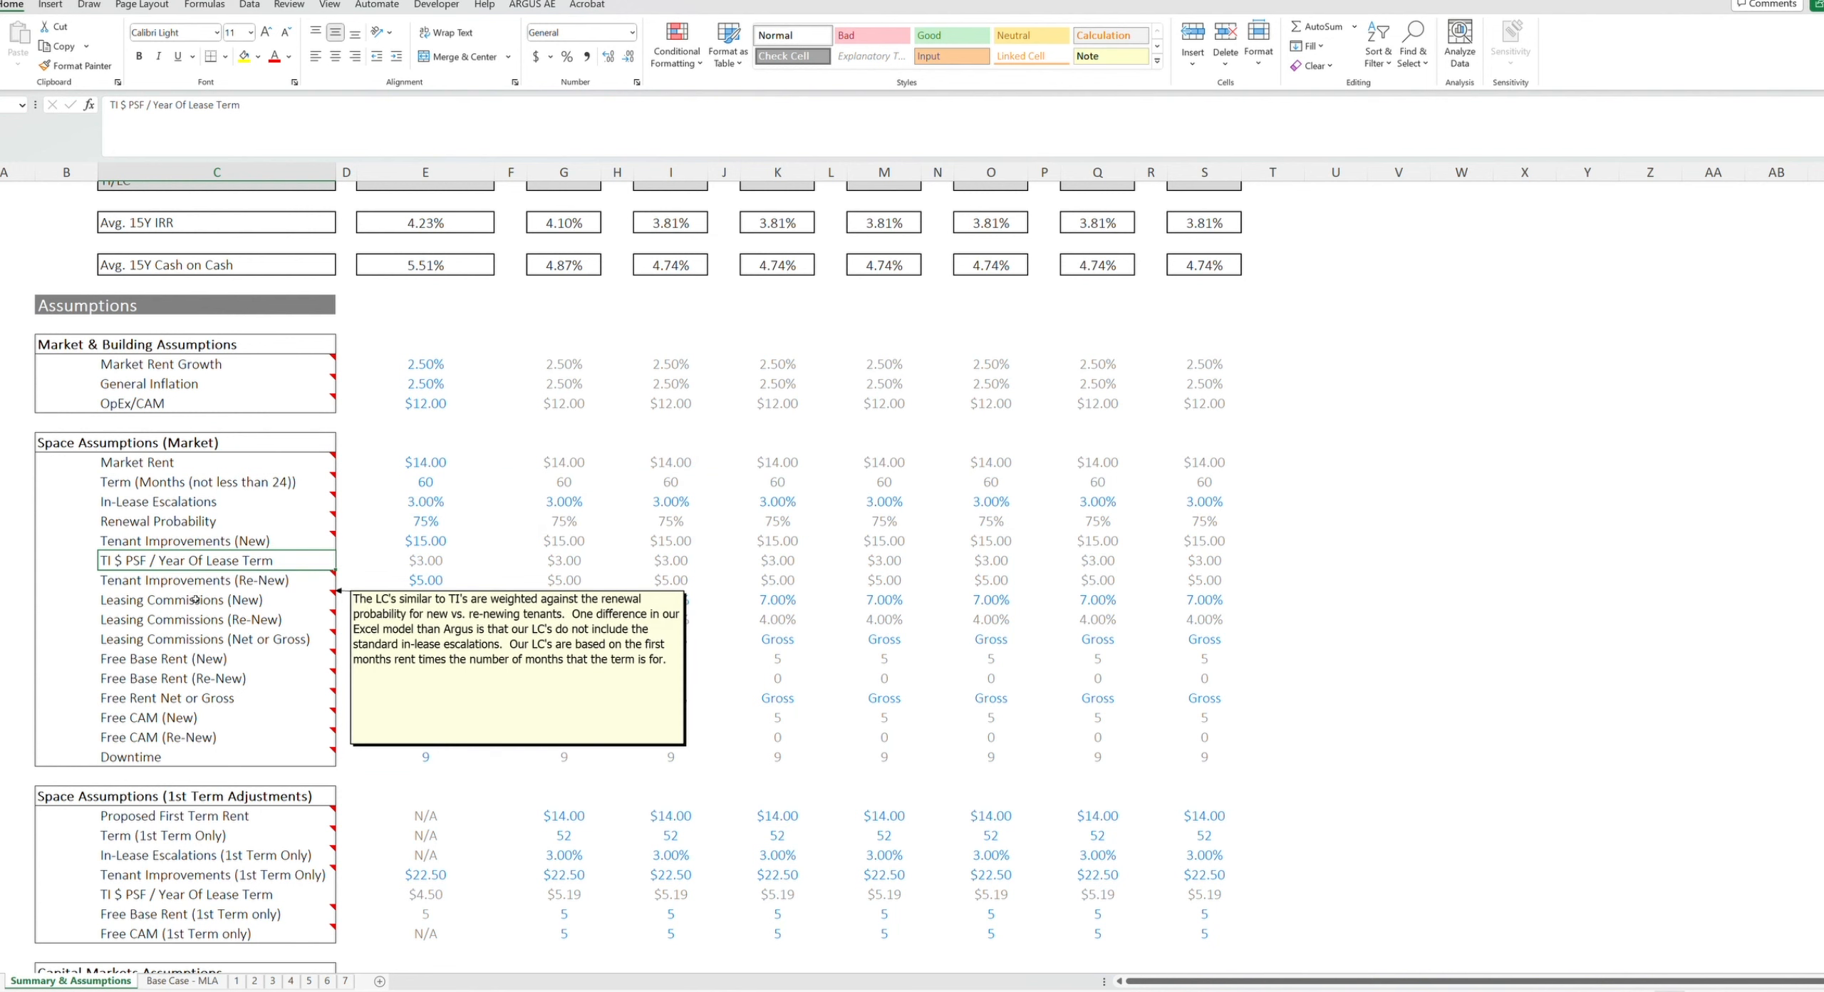
{"action": "left_click", "coordinate": [206, 656]}
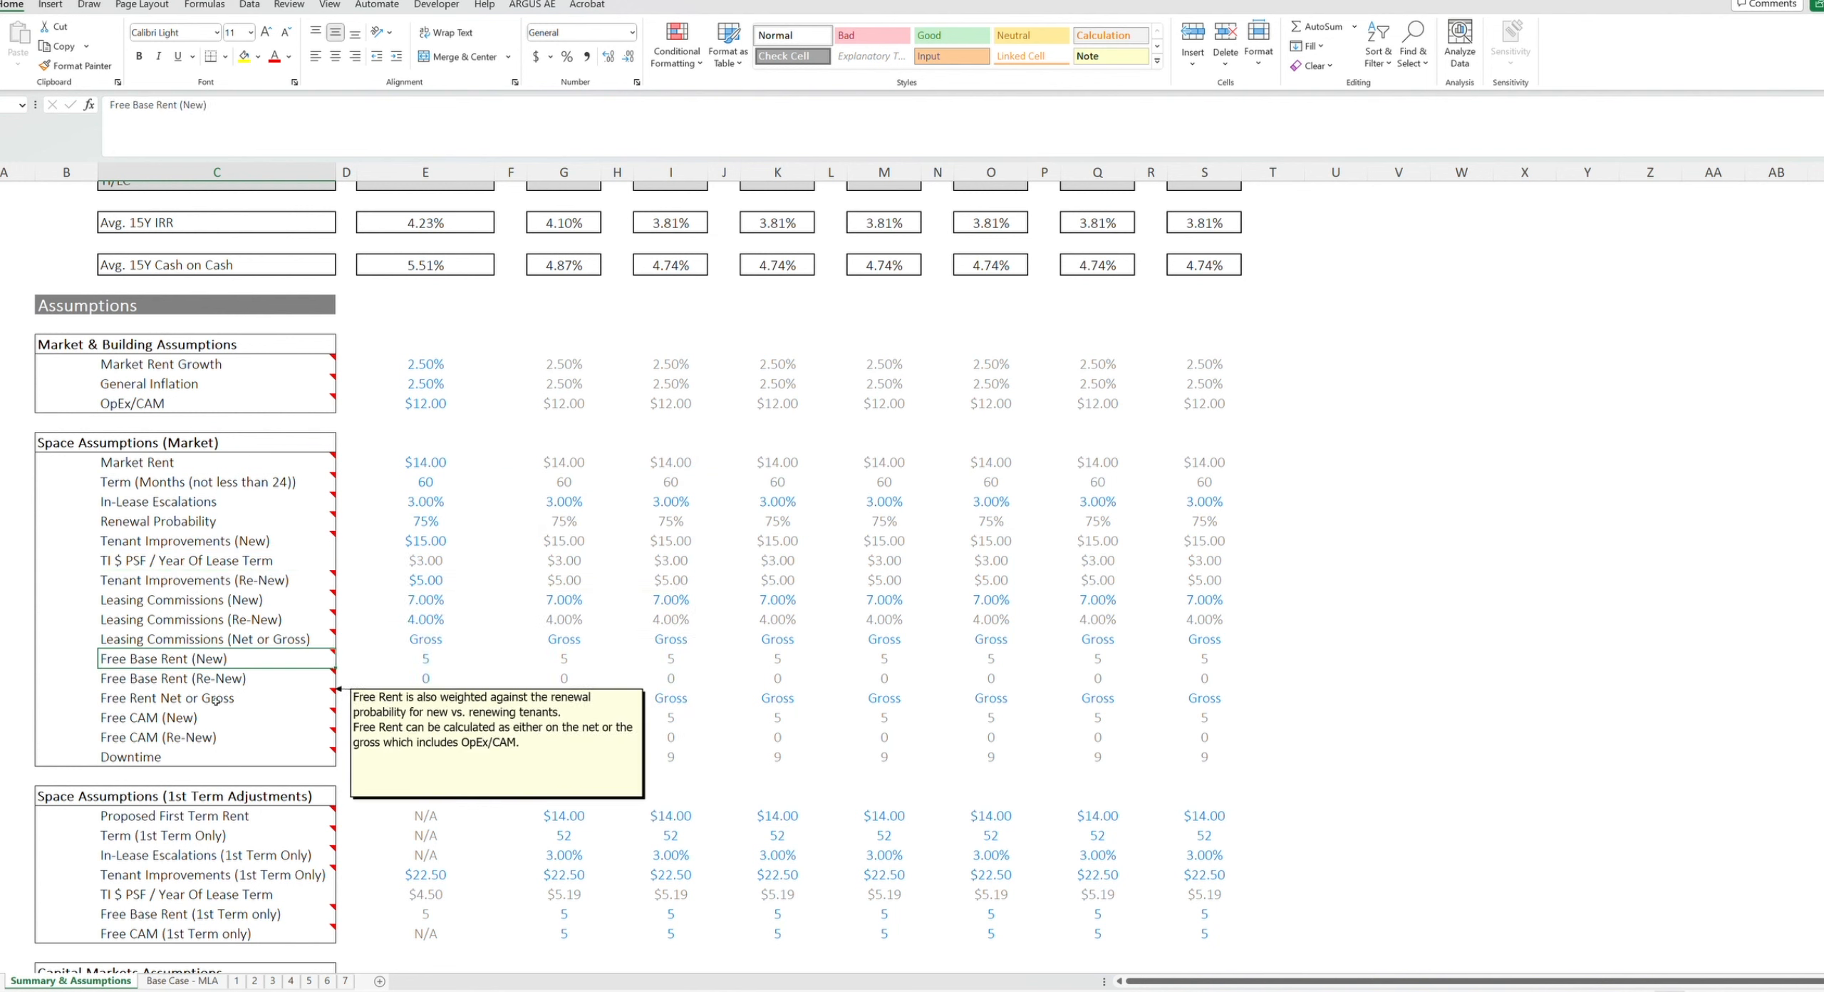
{"action": "mouse_move", "coordinate": [218, 704]}
{"action": "mouse_move", "coordinate": [226, 752]}
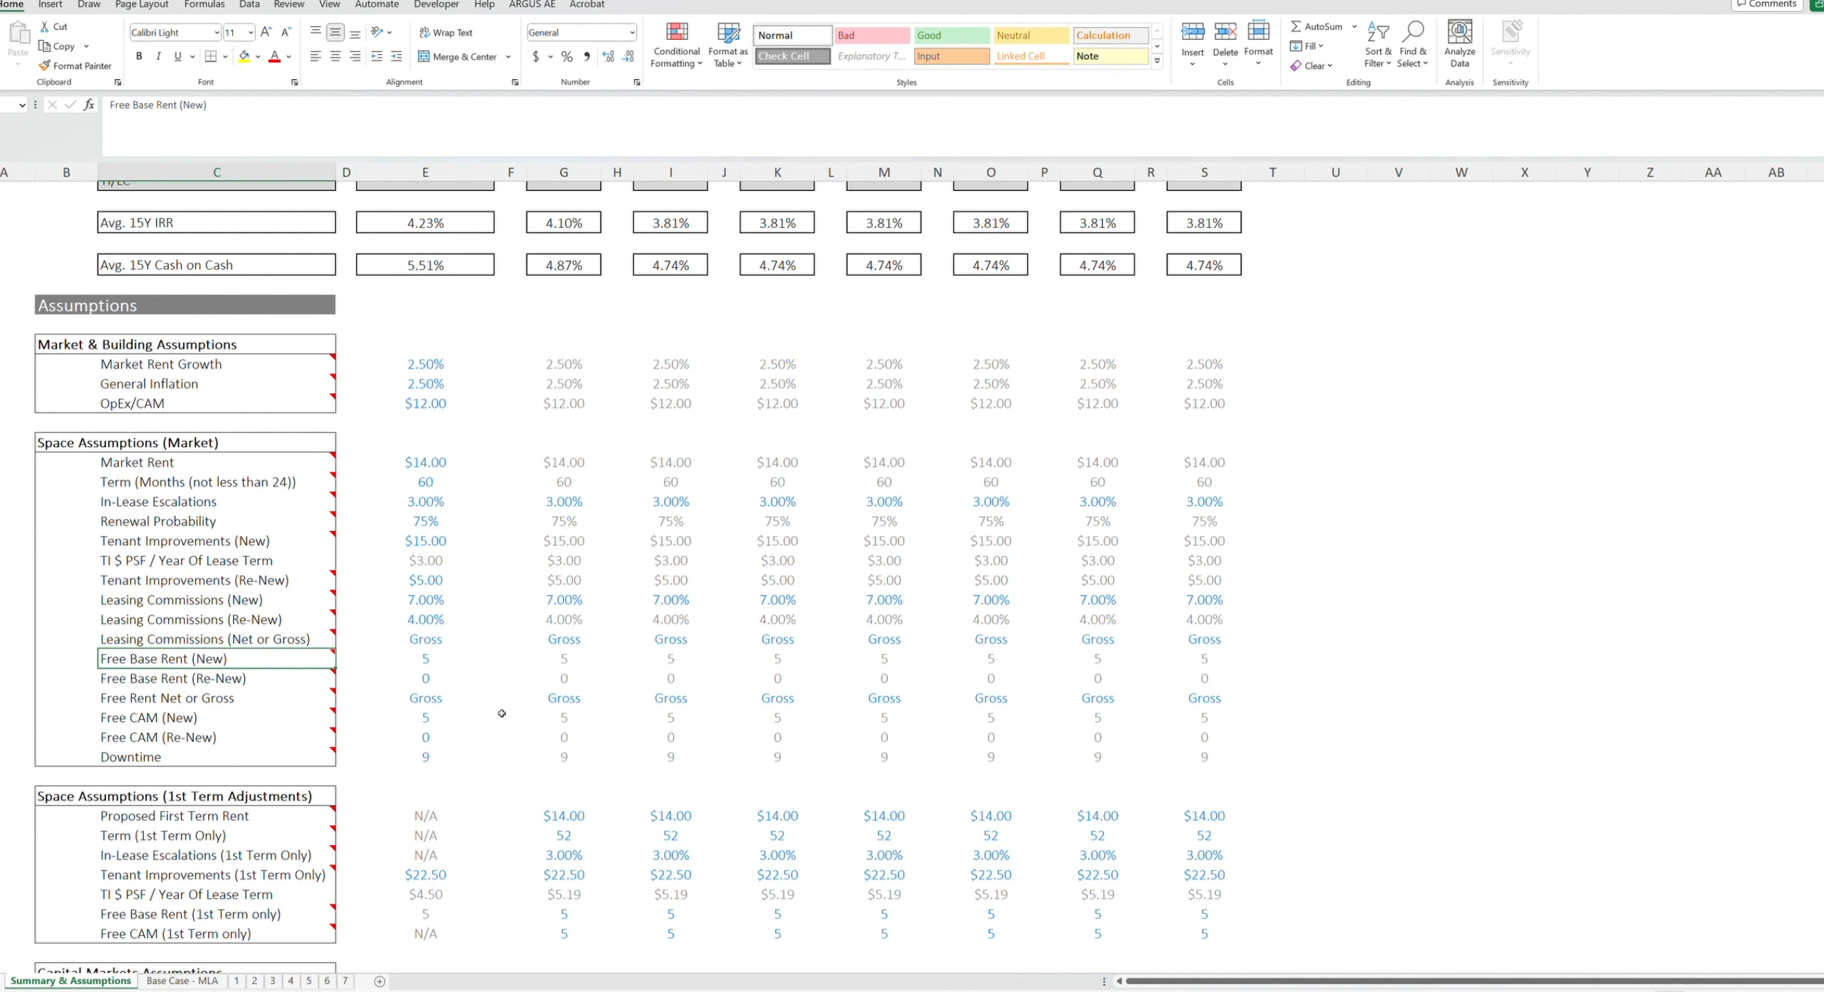
Step: Examine the base case and scenario summary together with the Market & Building Assumptions beneath it
{"action": "left_click", "coordinate": [504, 626]}
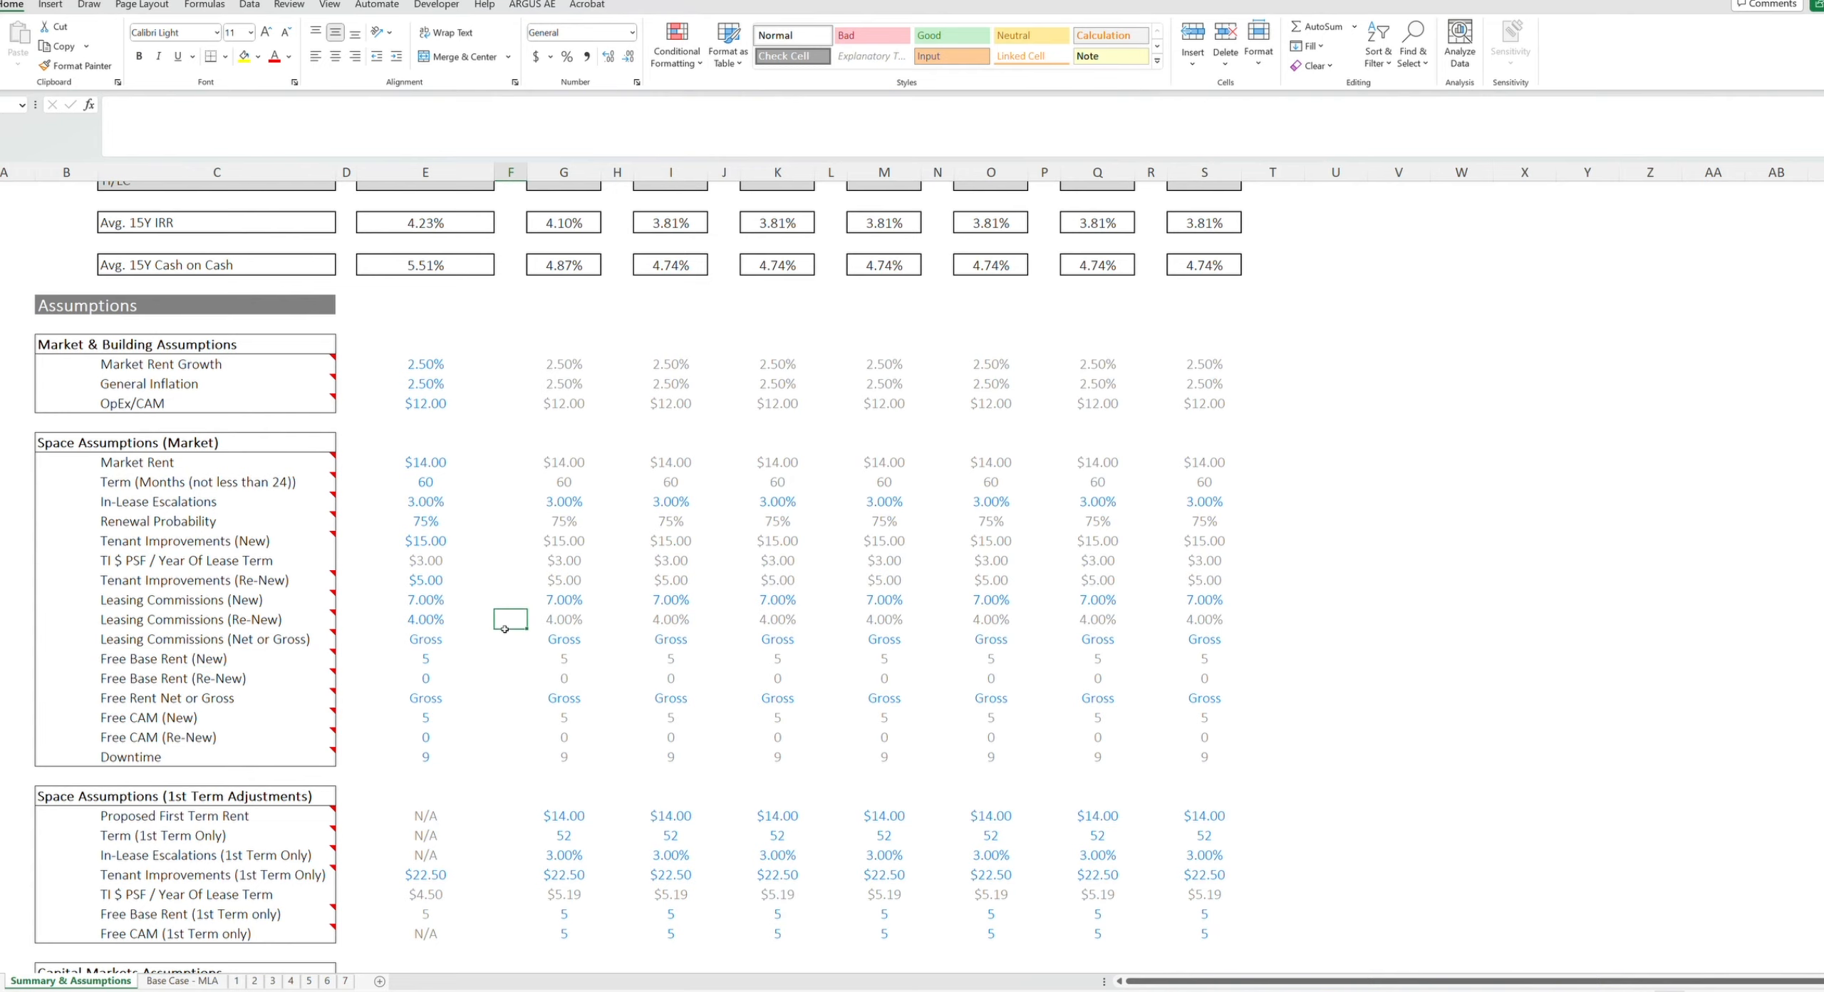
{"action": "scroll", "coordinate": [505, 628], "scroll_direction": "up", "scroll_amount": 6}
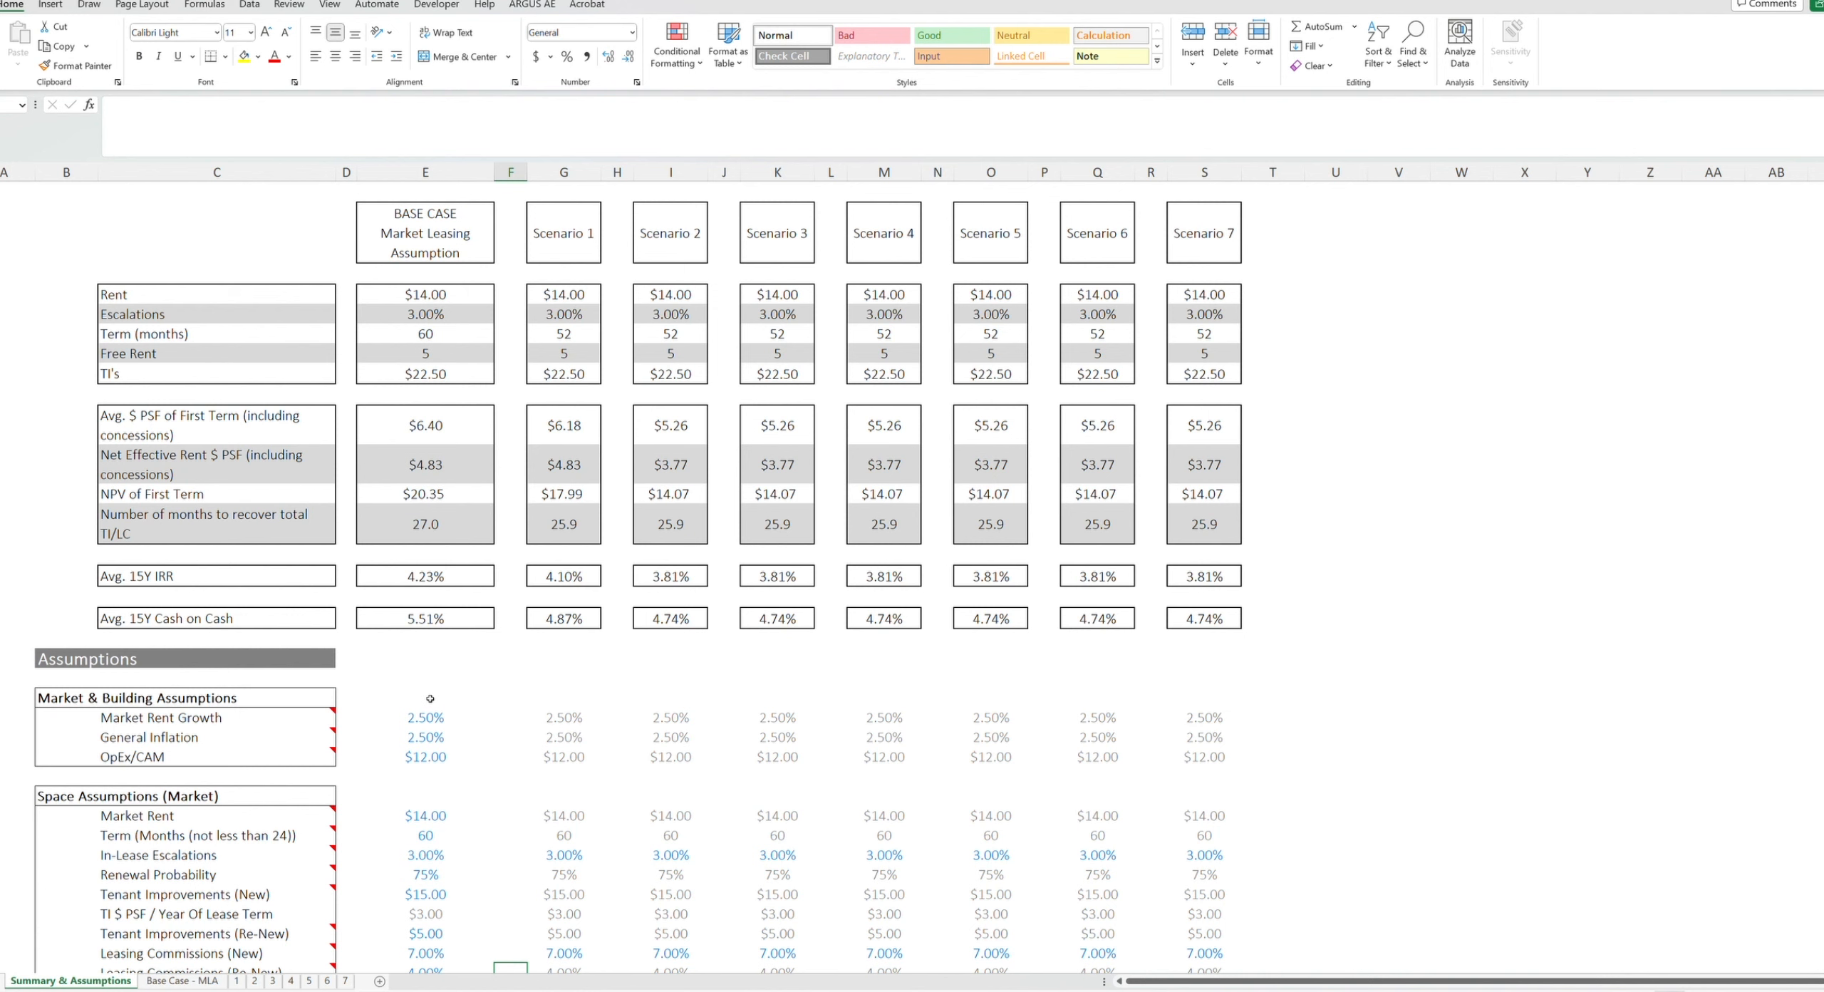
{"action": "scroll", "coordinate": [430, 698], "scroll_direction": "down", "scroll_amount": 12}
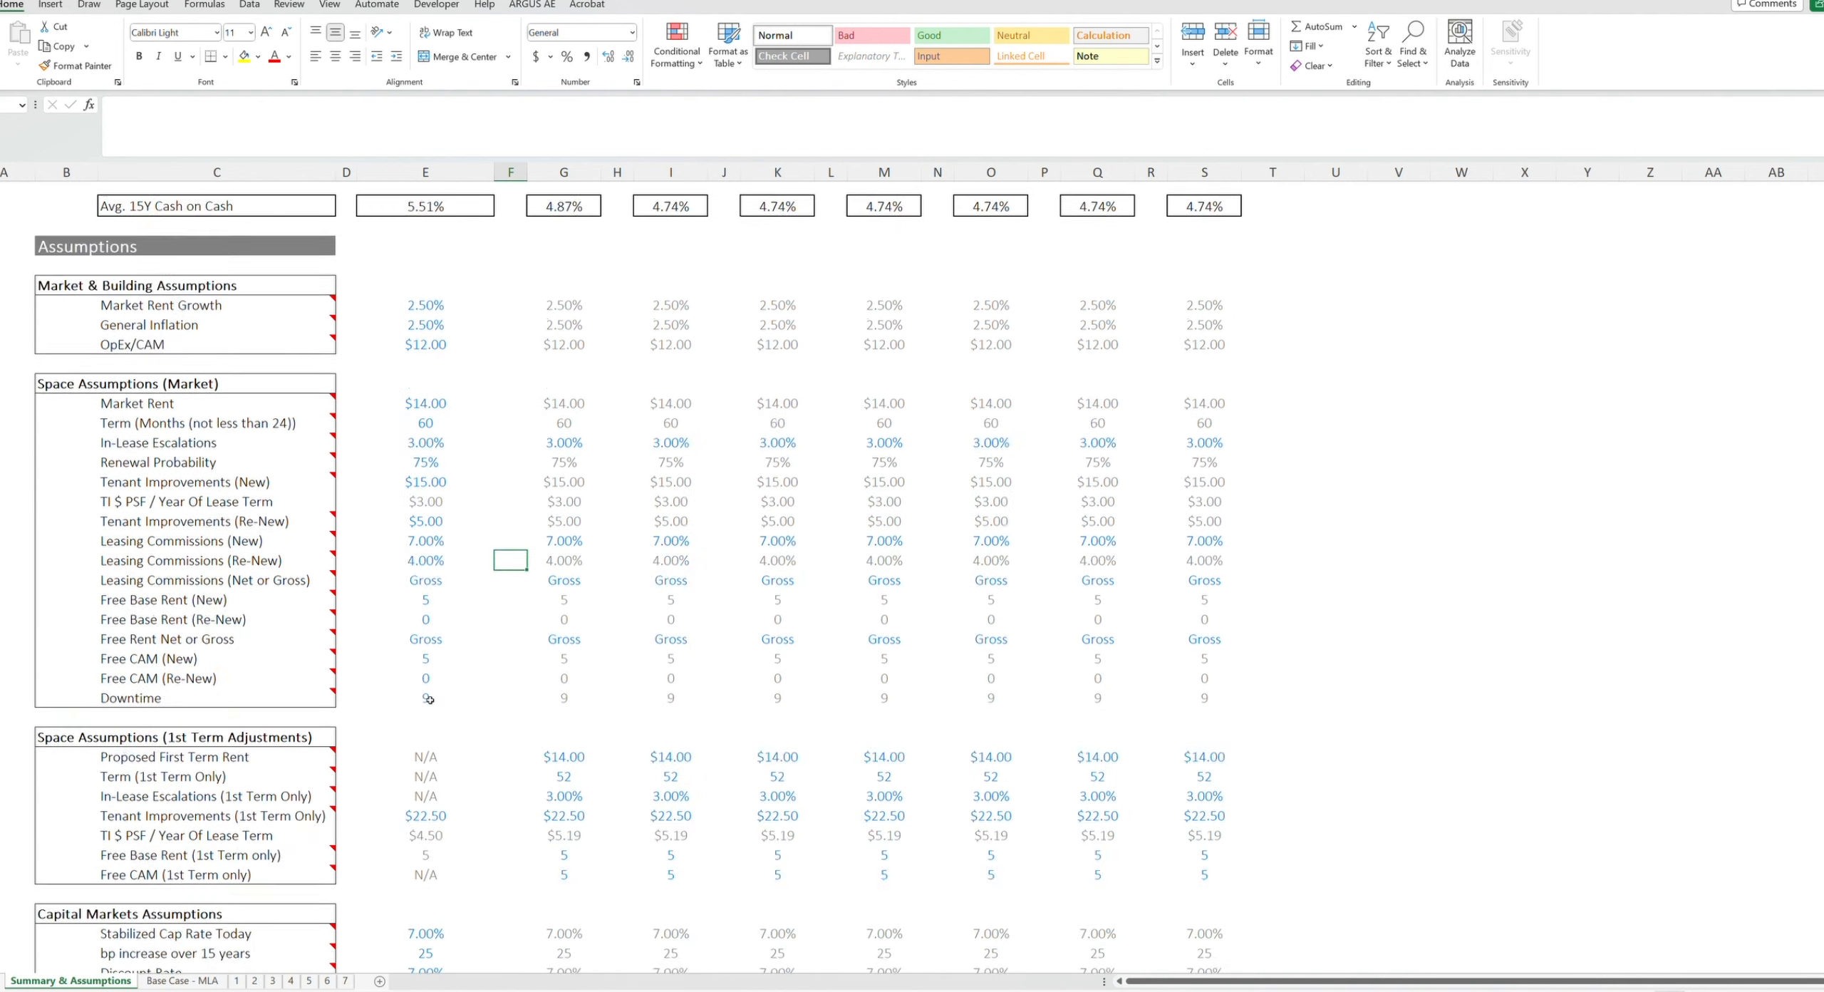
{"action": "scroll", "coordinate": [430, 700], "scroll_direction": "up", "scroll_amount": 12}
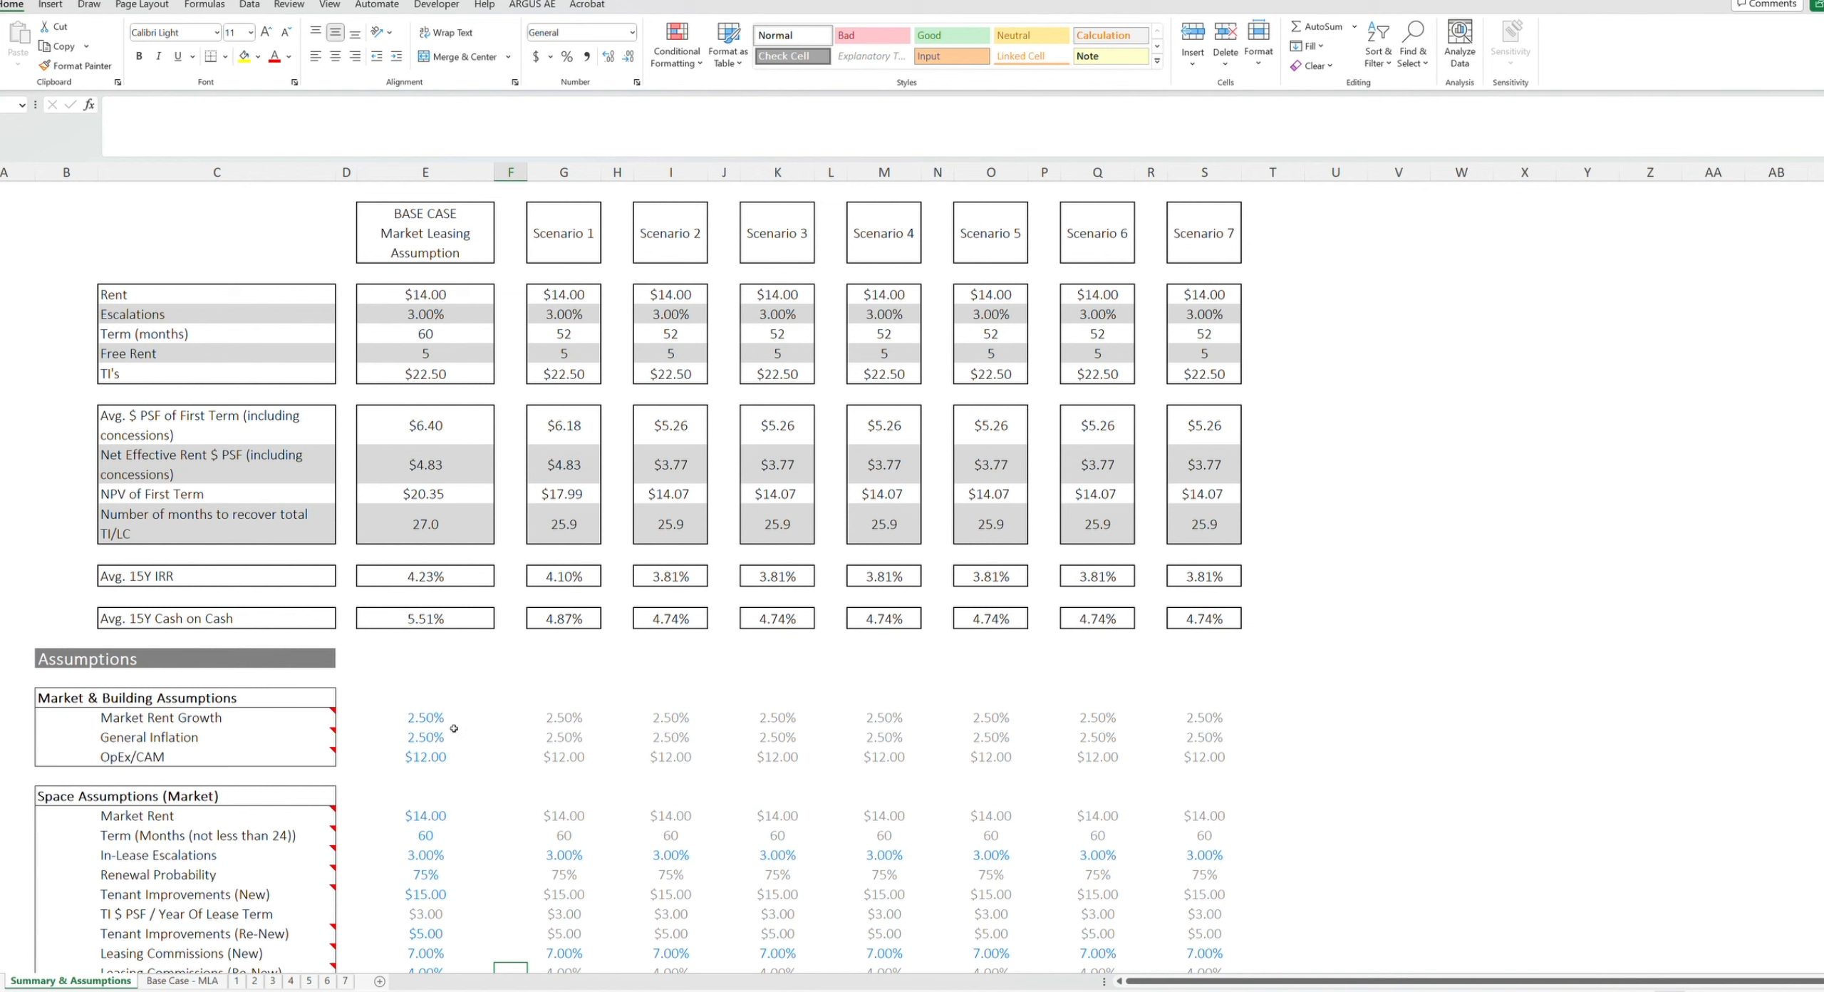
{"action": "left_click", "coordinate": [455, 724]}
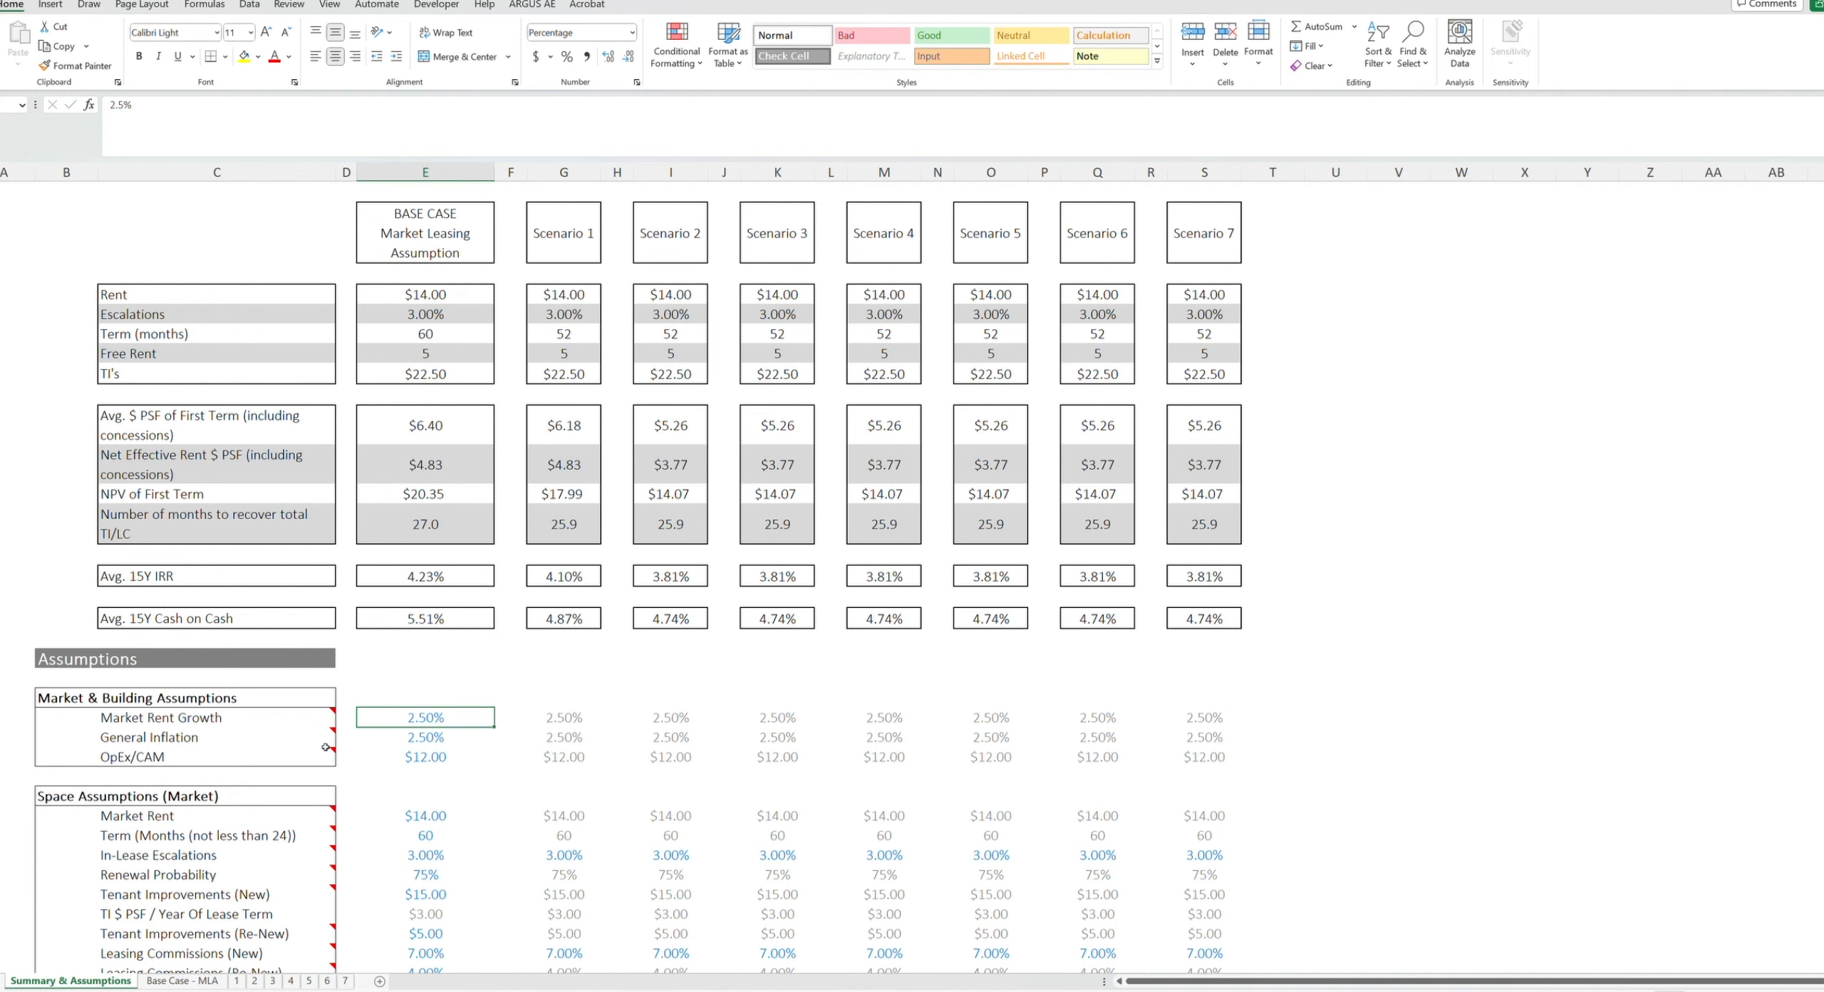
{"action": "scroll", "coordinate": [326, 747], "scroll_direction": "down", "scroll_amount": 3}
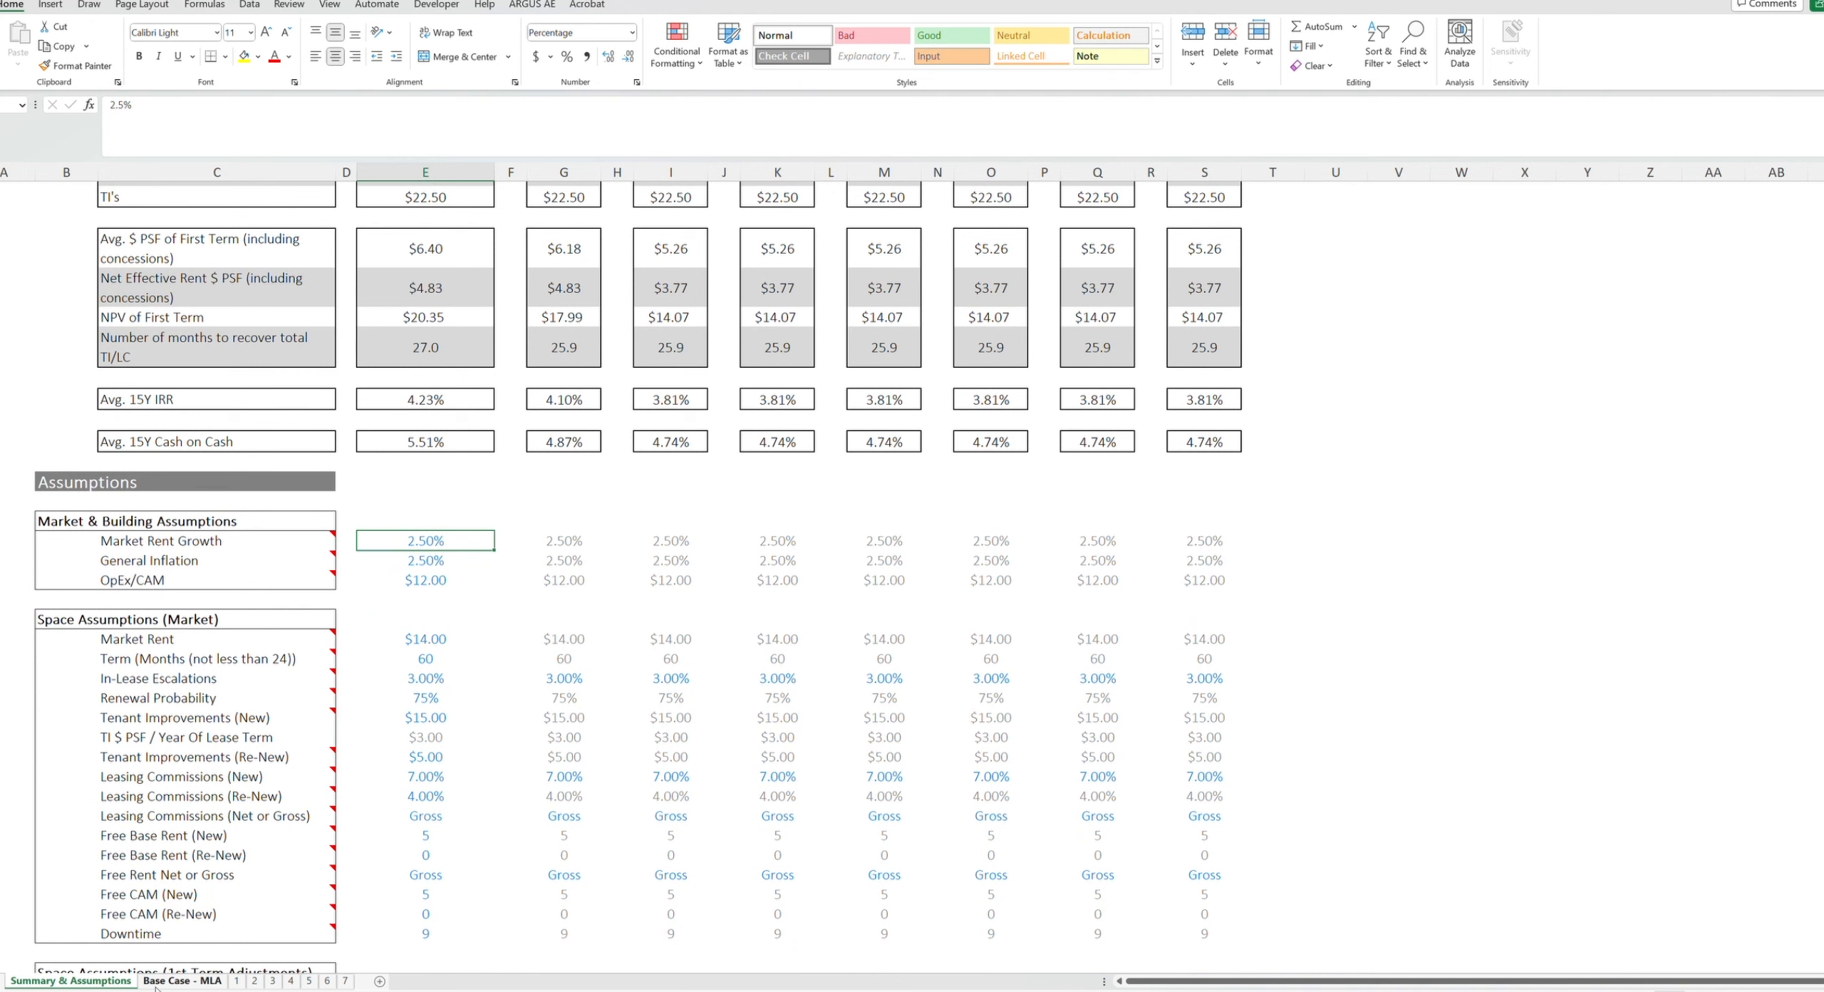
{"action": "scroll", "coordinate": [379, 524], "scroll_direction": "up", "scroll_amount": 3}
{"action": "left_click", "coordinate": [414, 234]}
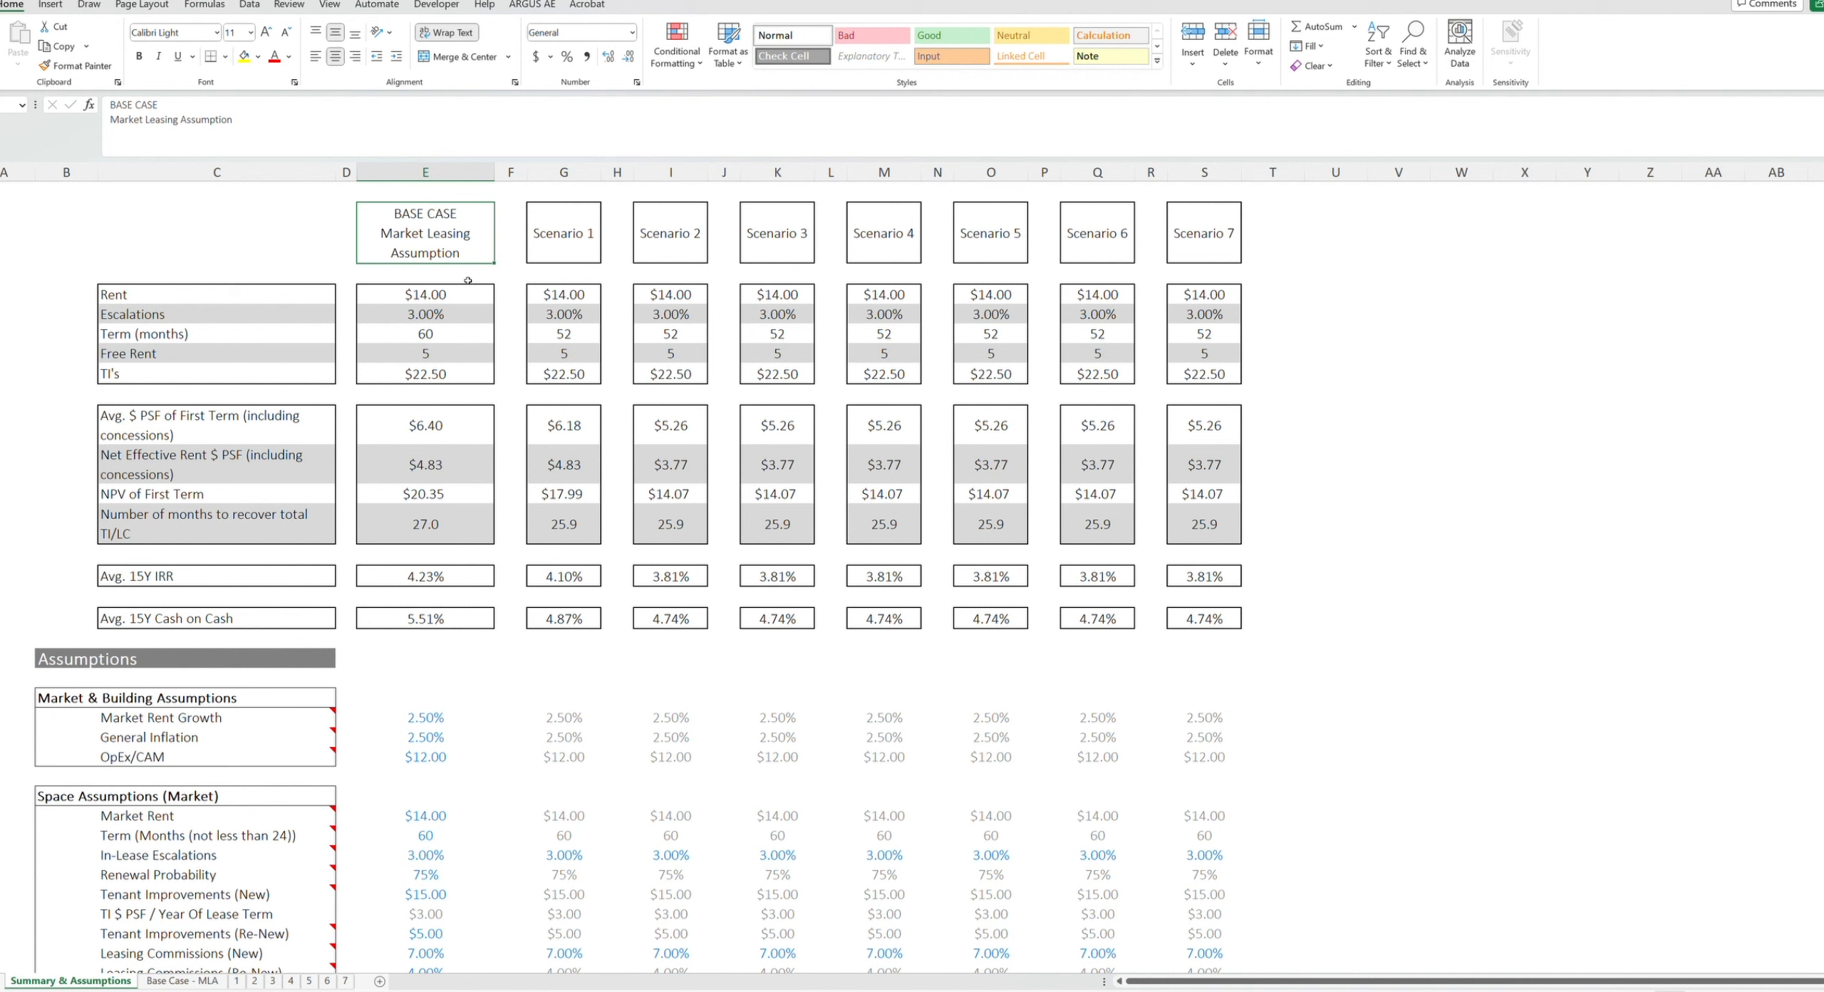
Step: Review the base case market space inputs one by one, from Market Rent through Leasing Commissions (Net or Gross)
{"action": "scroll", "coordinate": [432, 713], "scroll_direction": "down", "scroll_amount": 3}
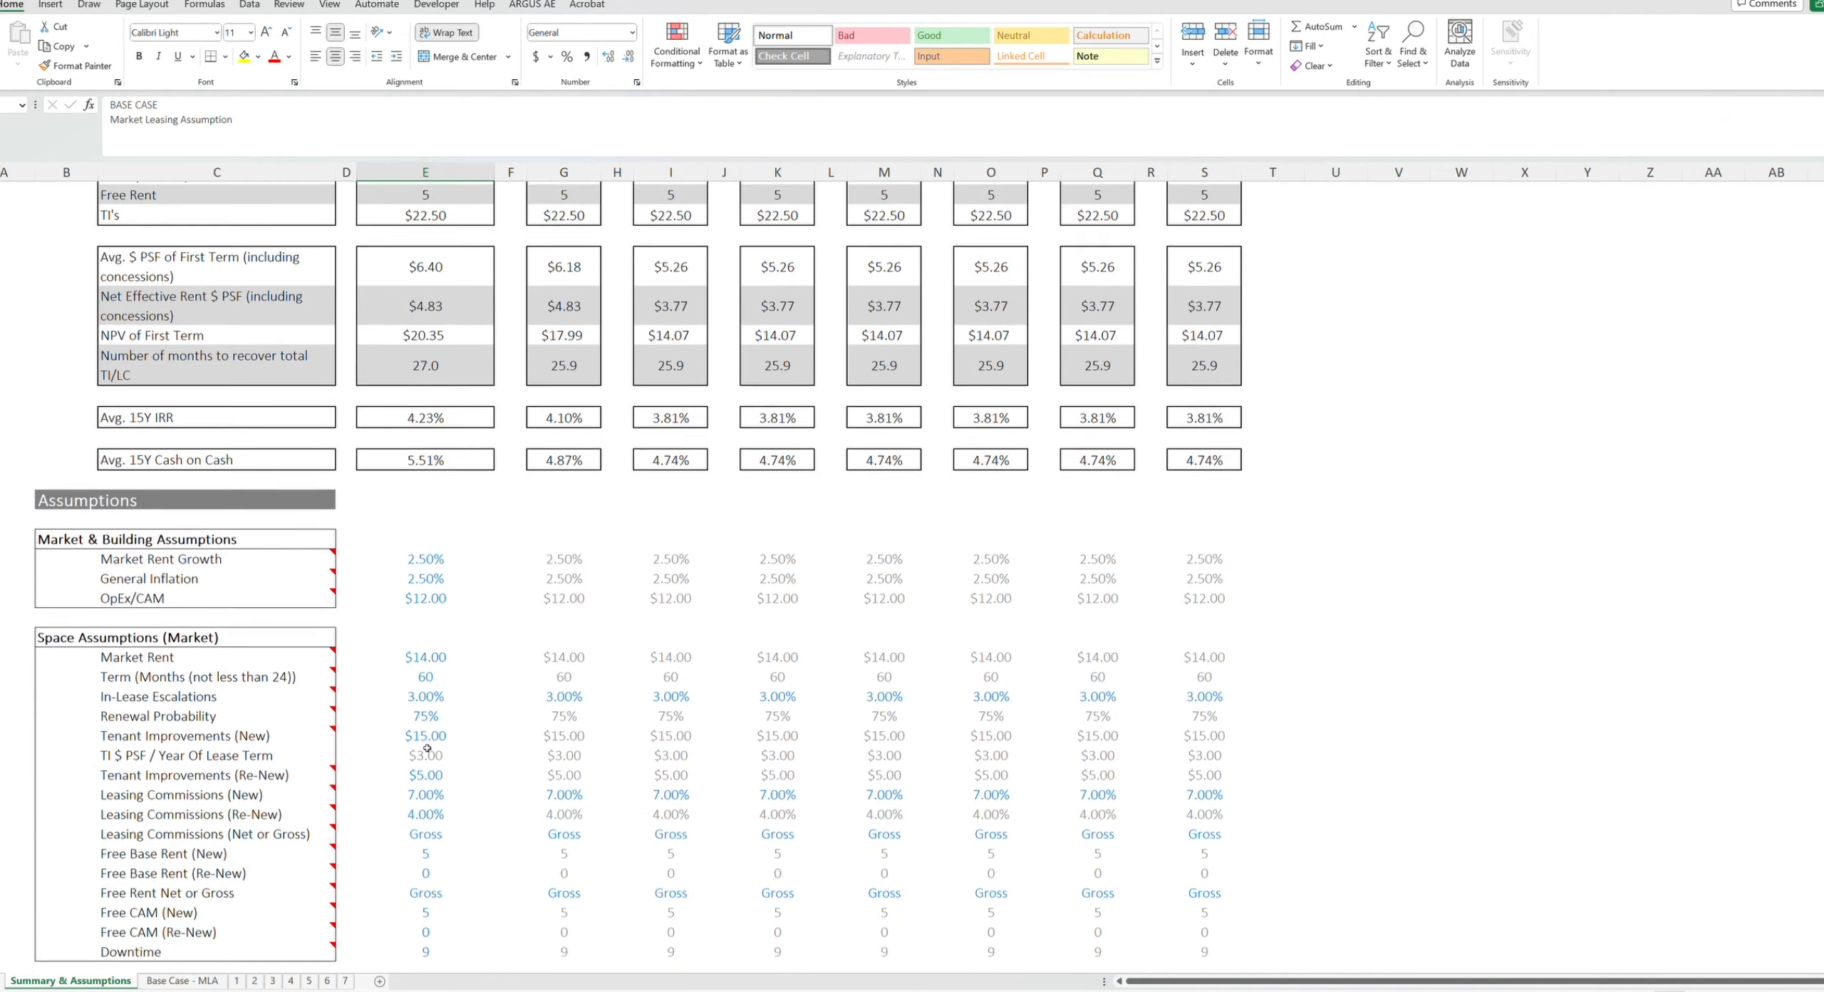
{"action": "left_click", "coordinate": [425, 647]}
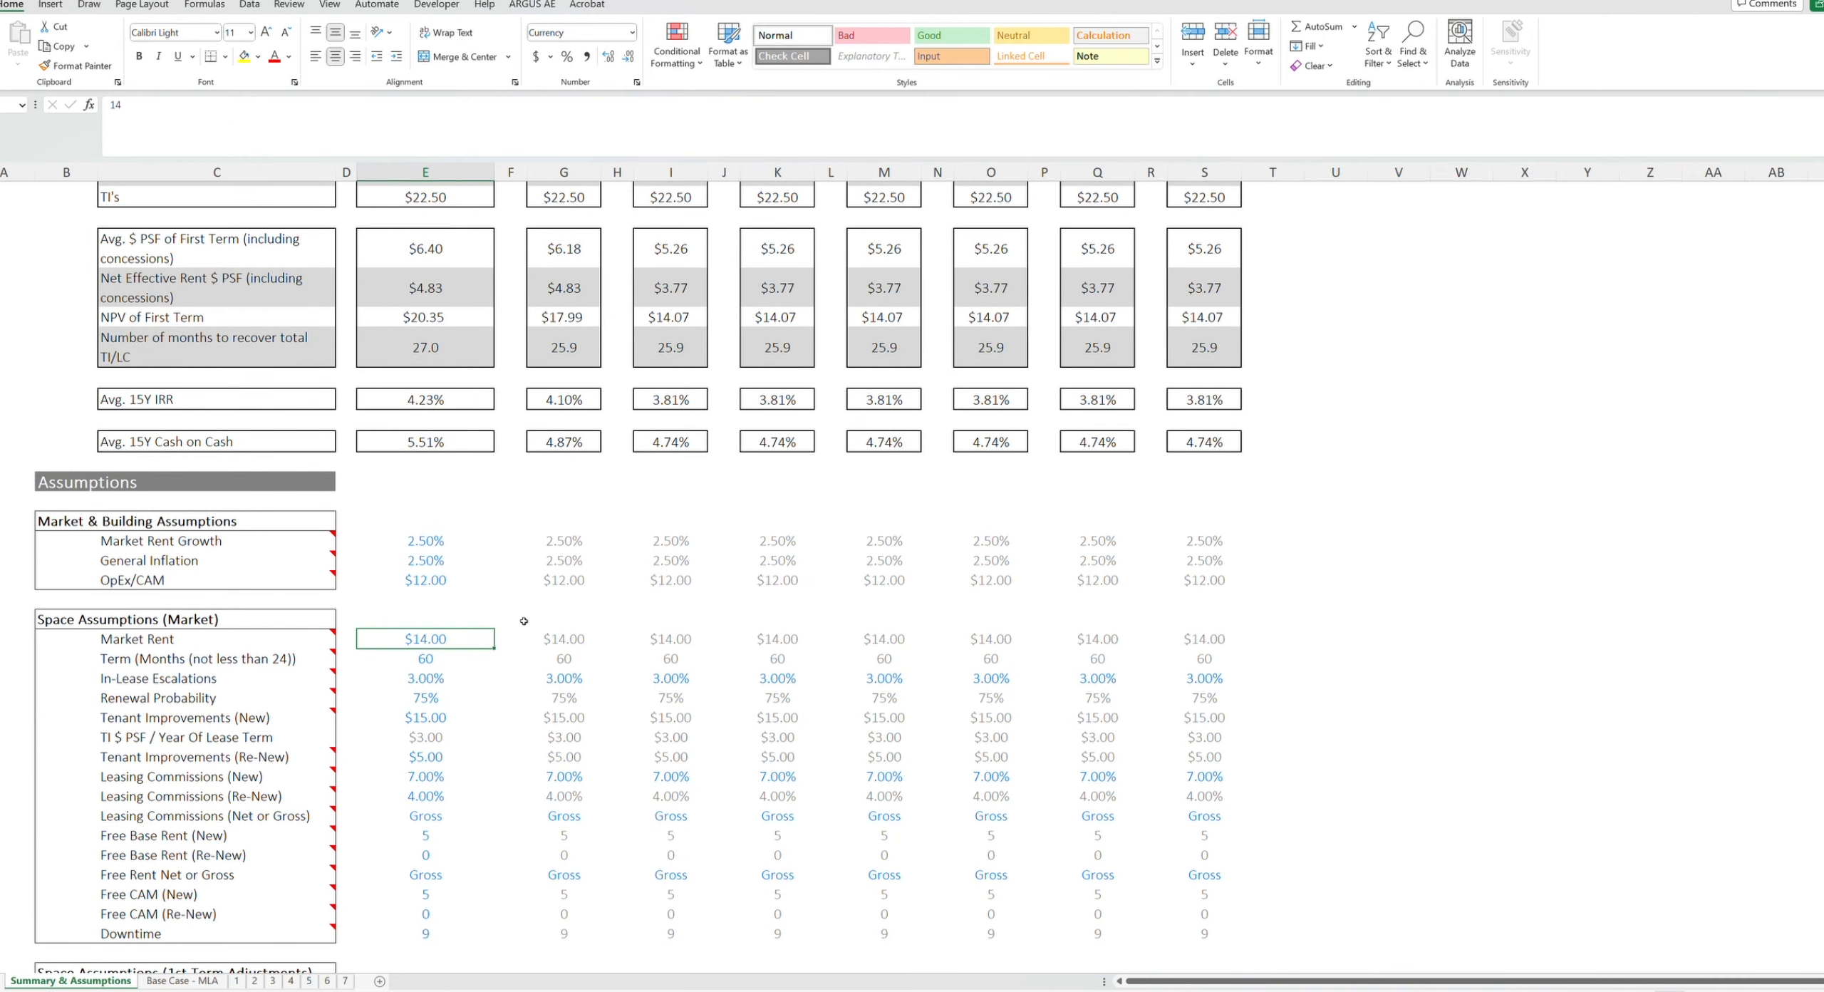
{"action": "key", "text": "Down"}
{"action": "key", "text": "Down"}
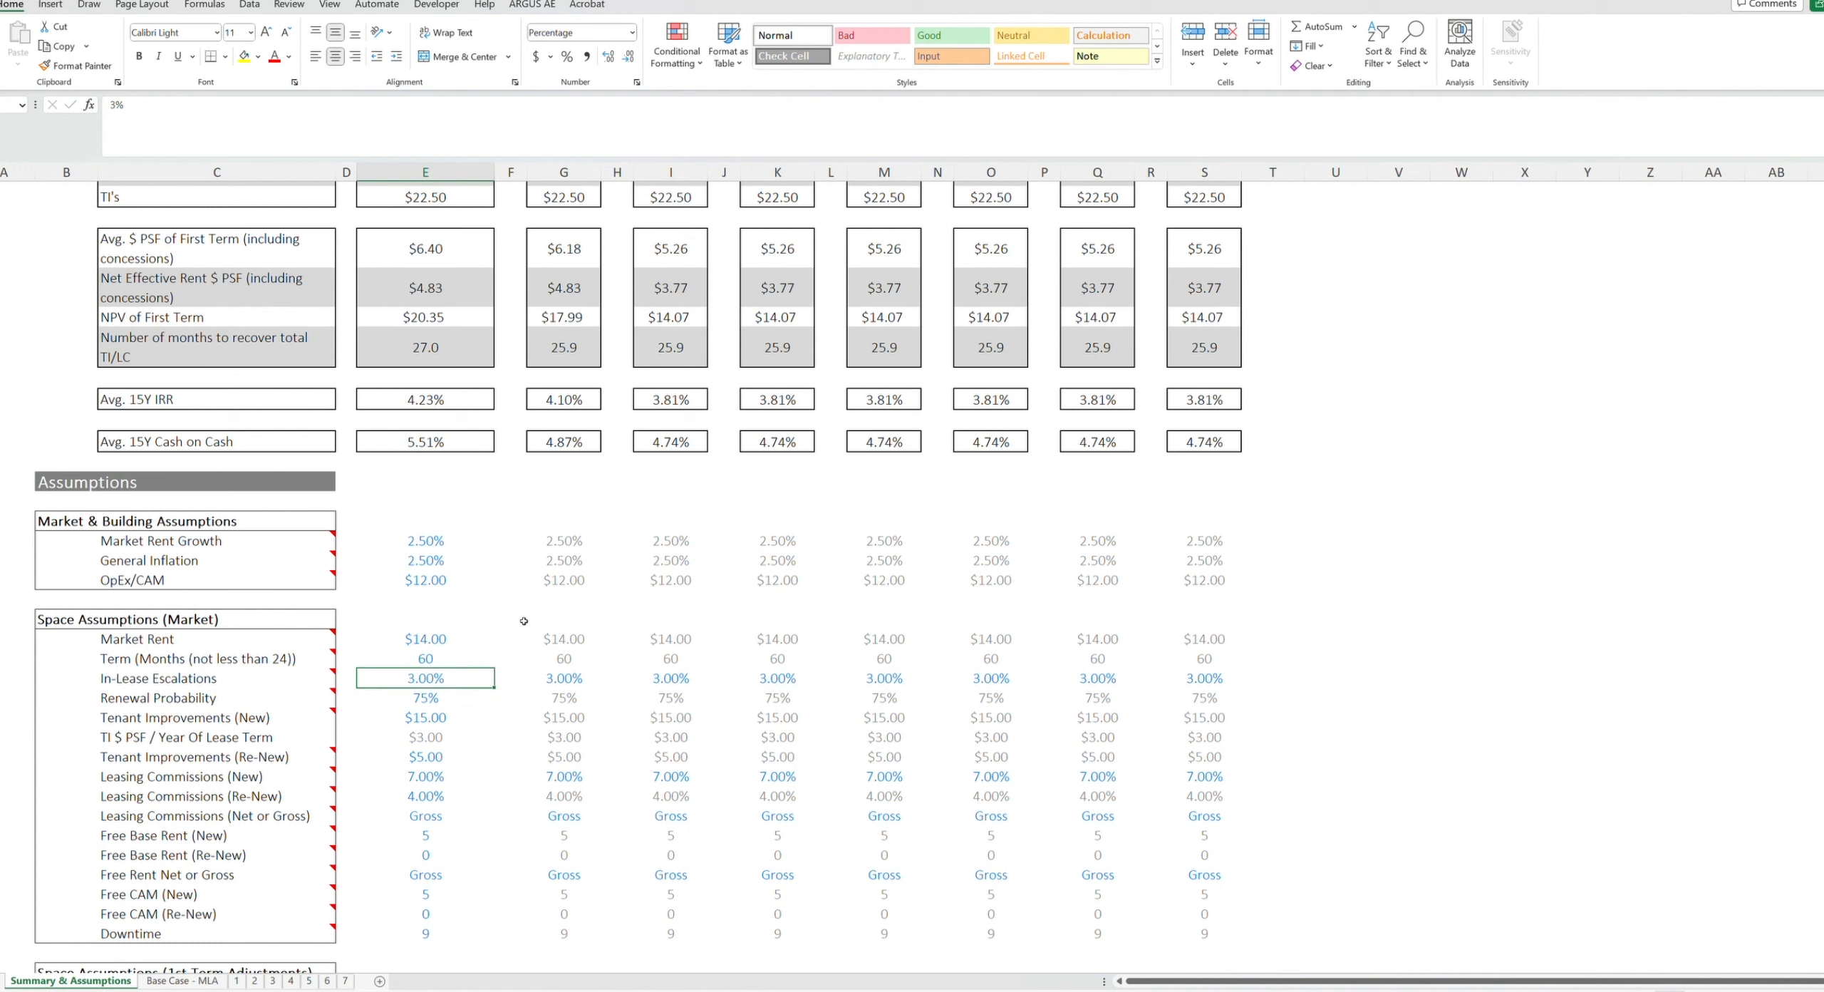
{"action": "key", "text": "Down"}
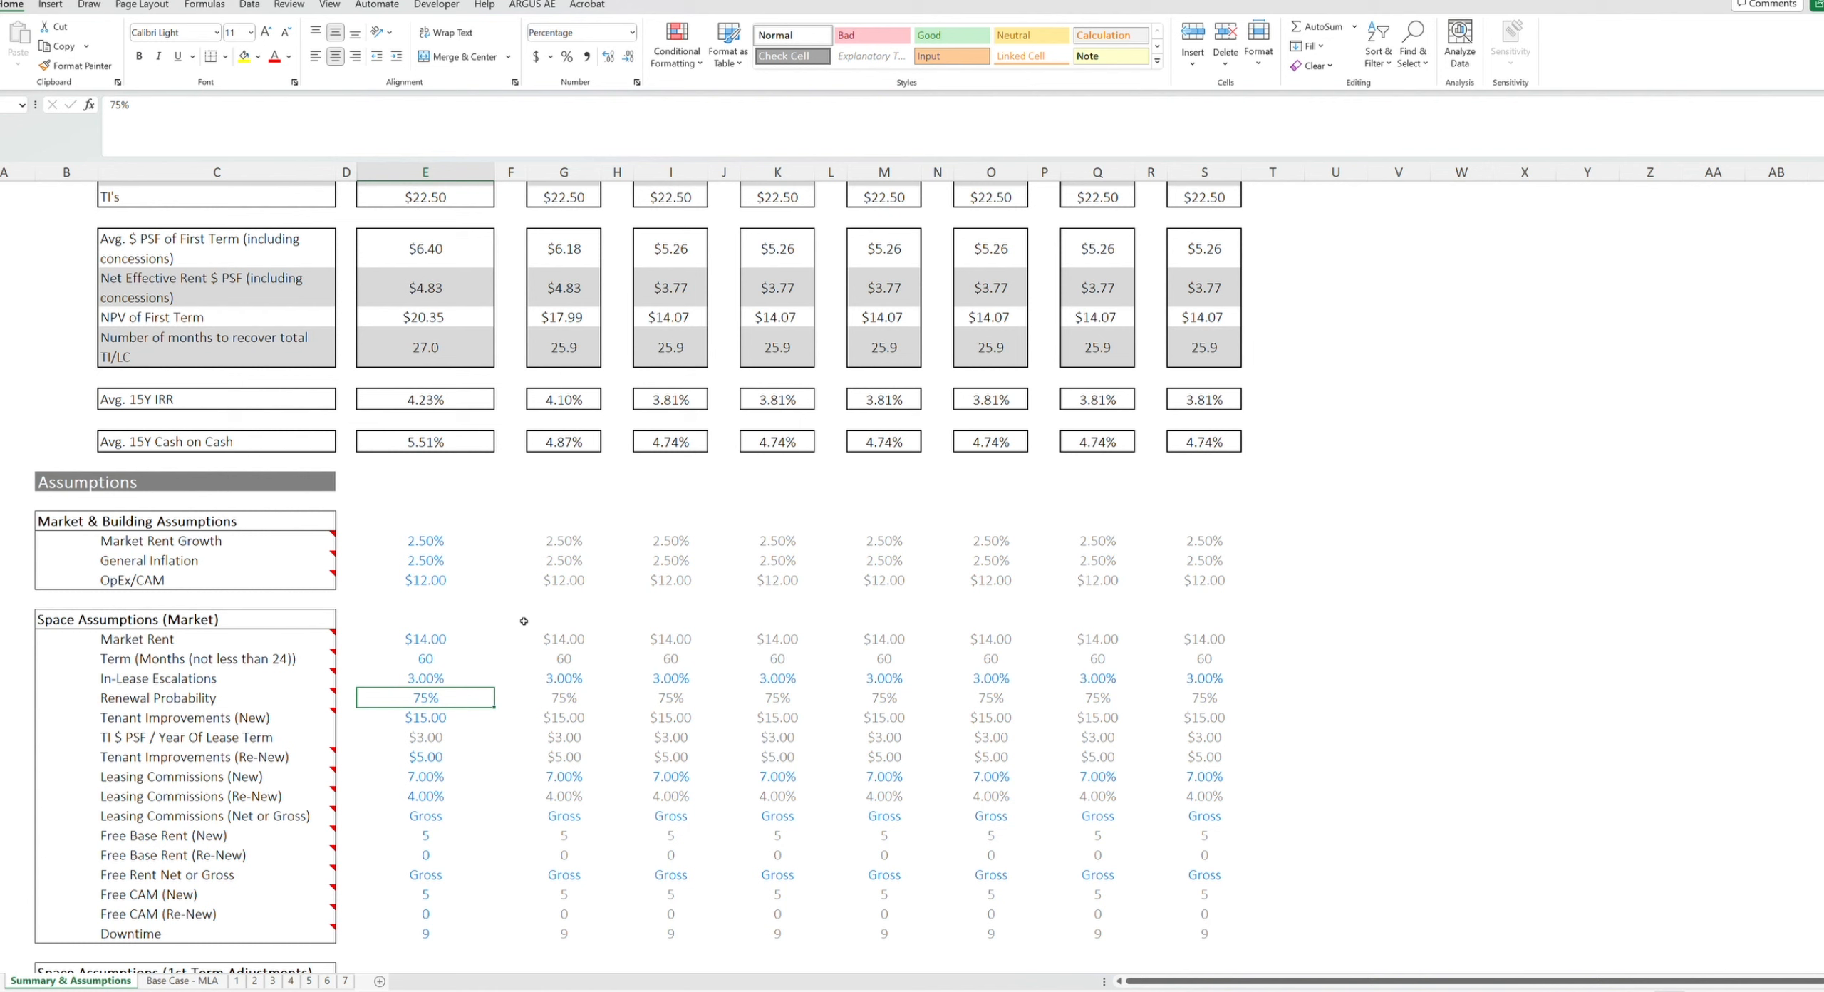
{"action": "key", "text": "Down"}
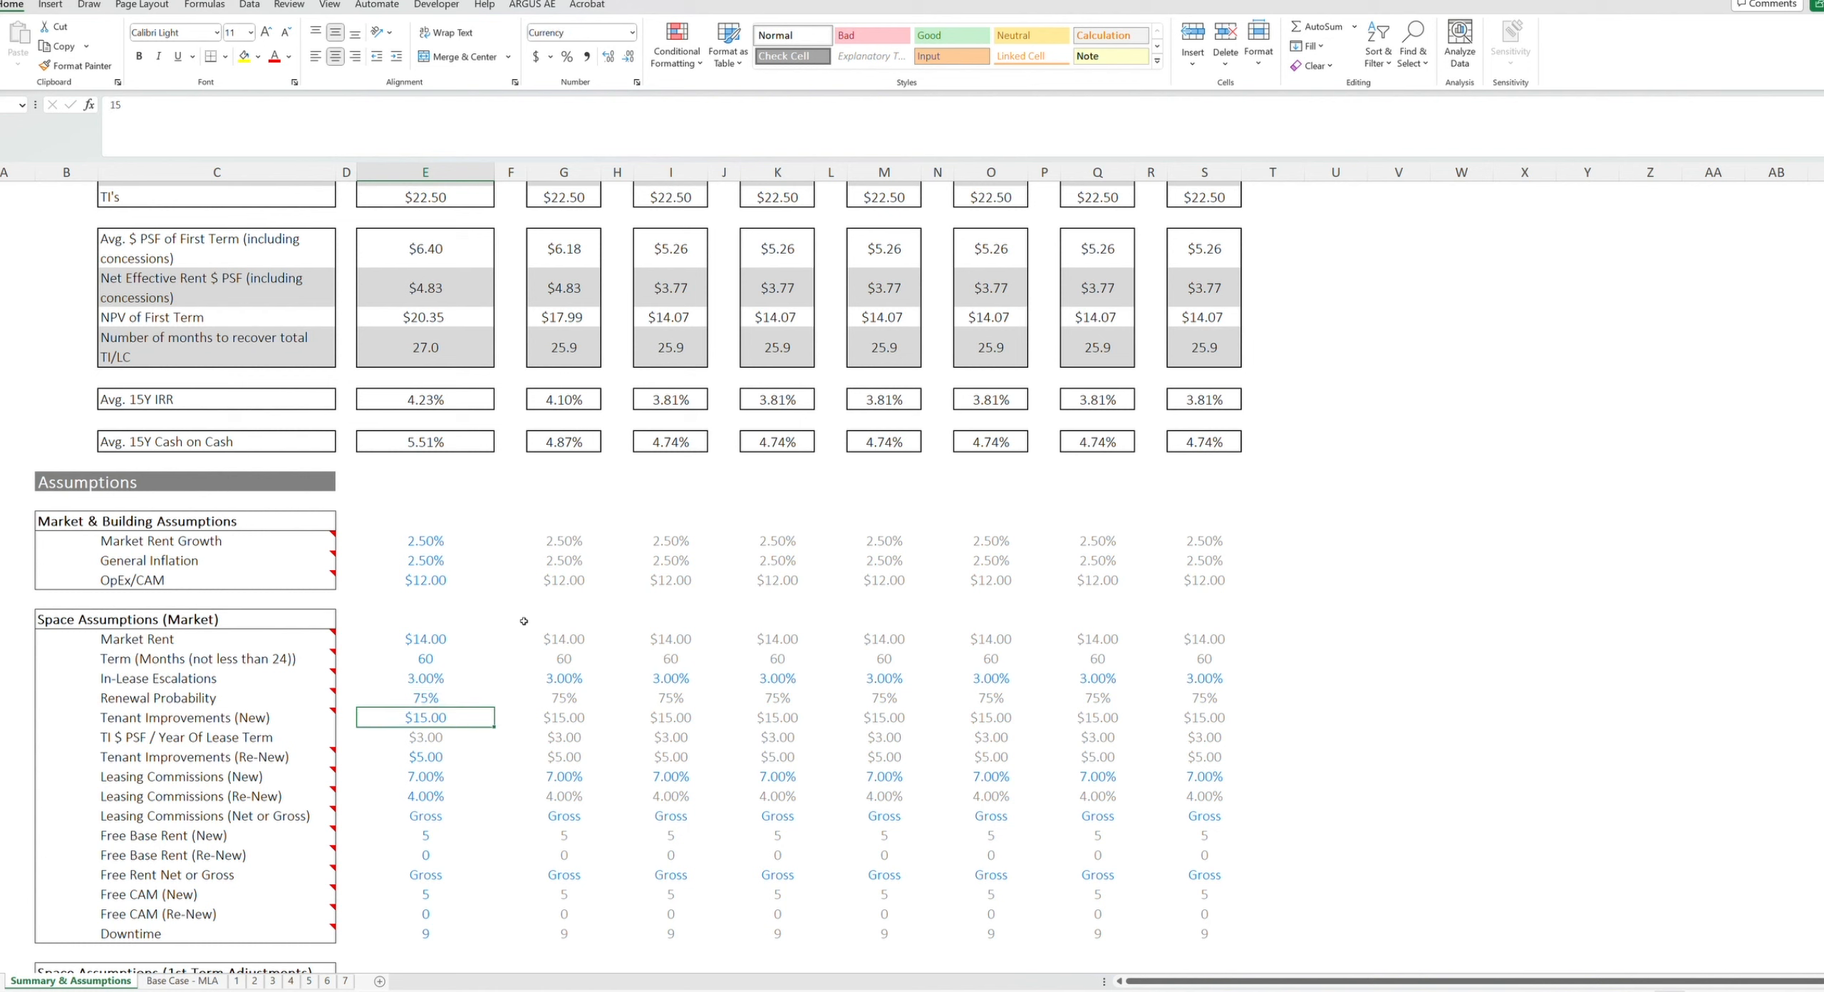
{"action": "key", "text": "Down"}
{"action": "key", "text": "Down"}
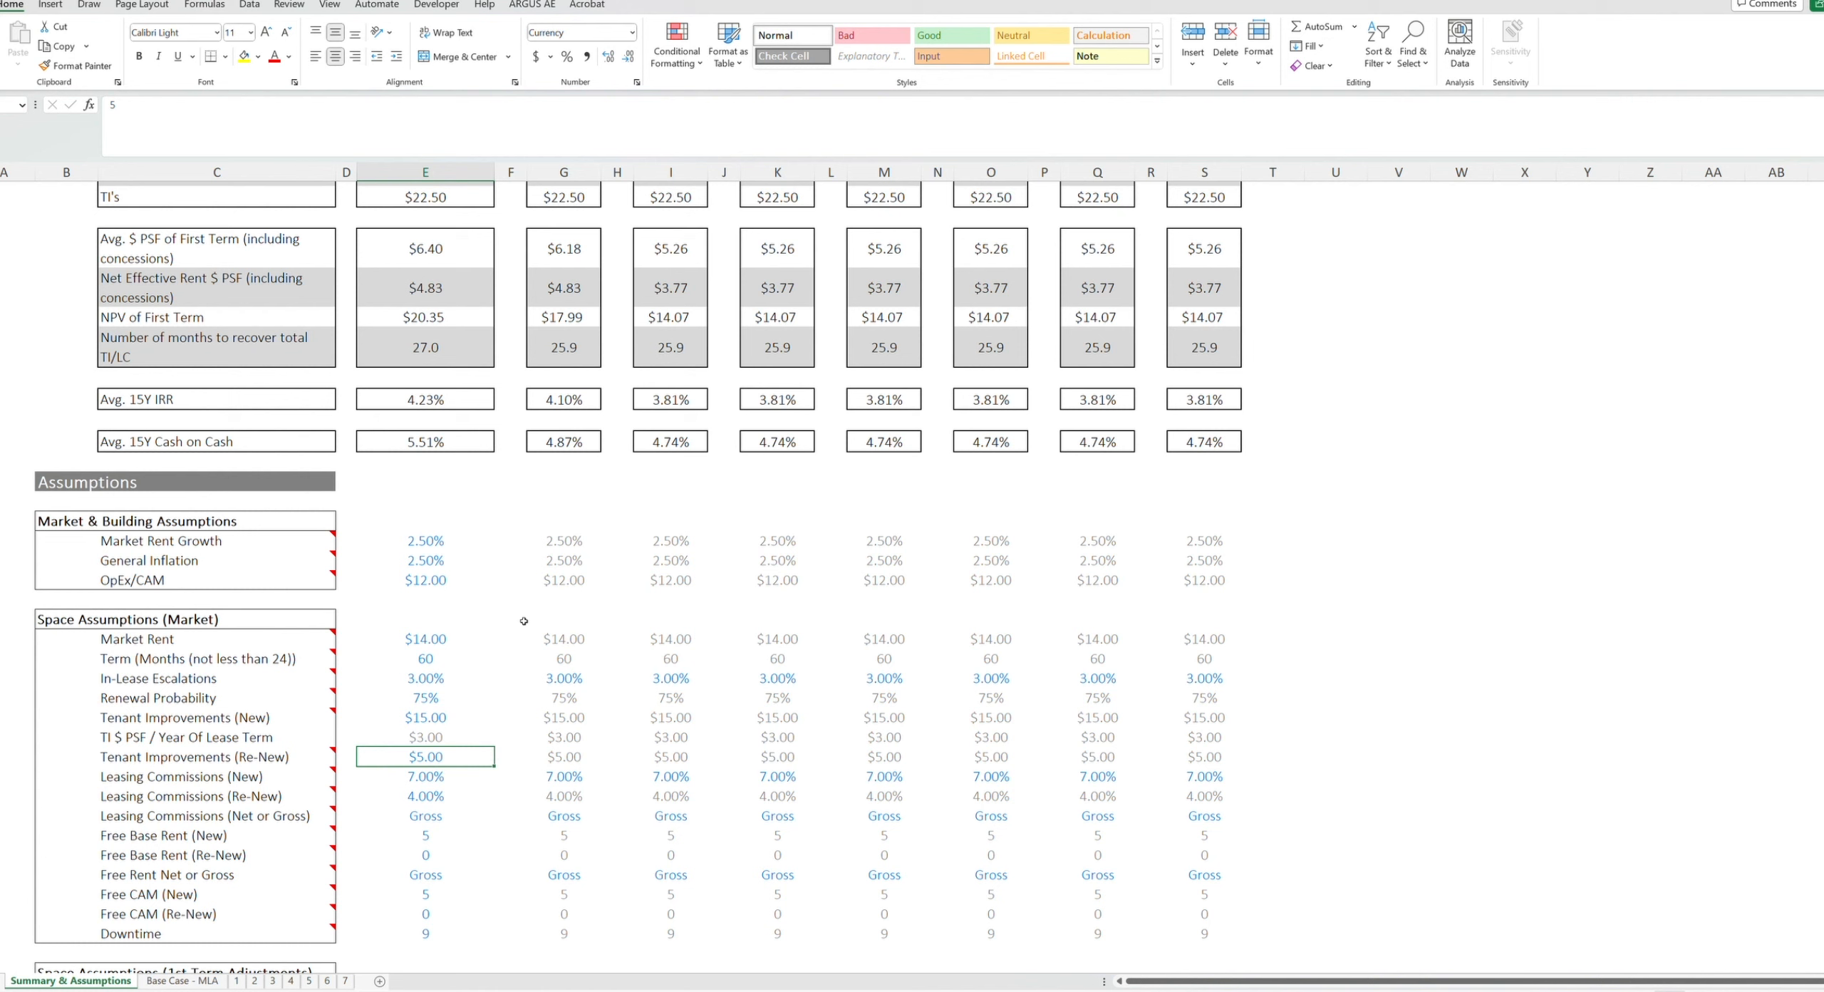
{"action": "key", "text": "Down"}
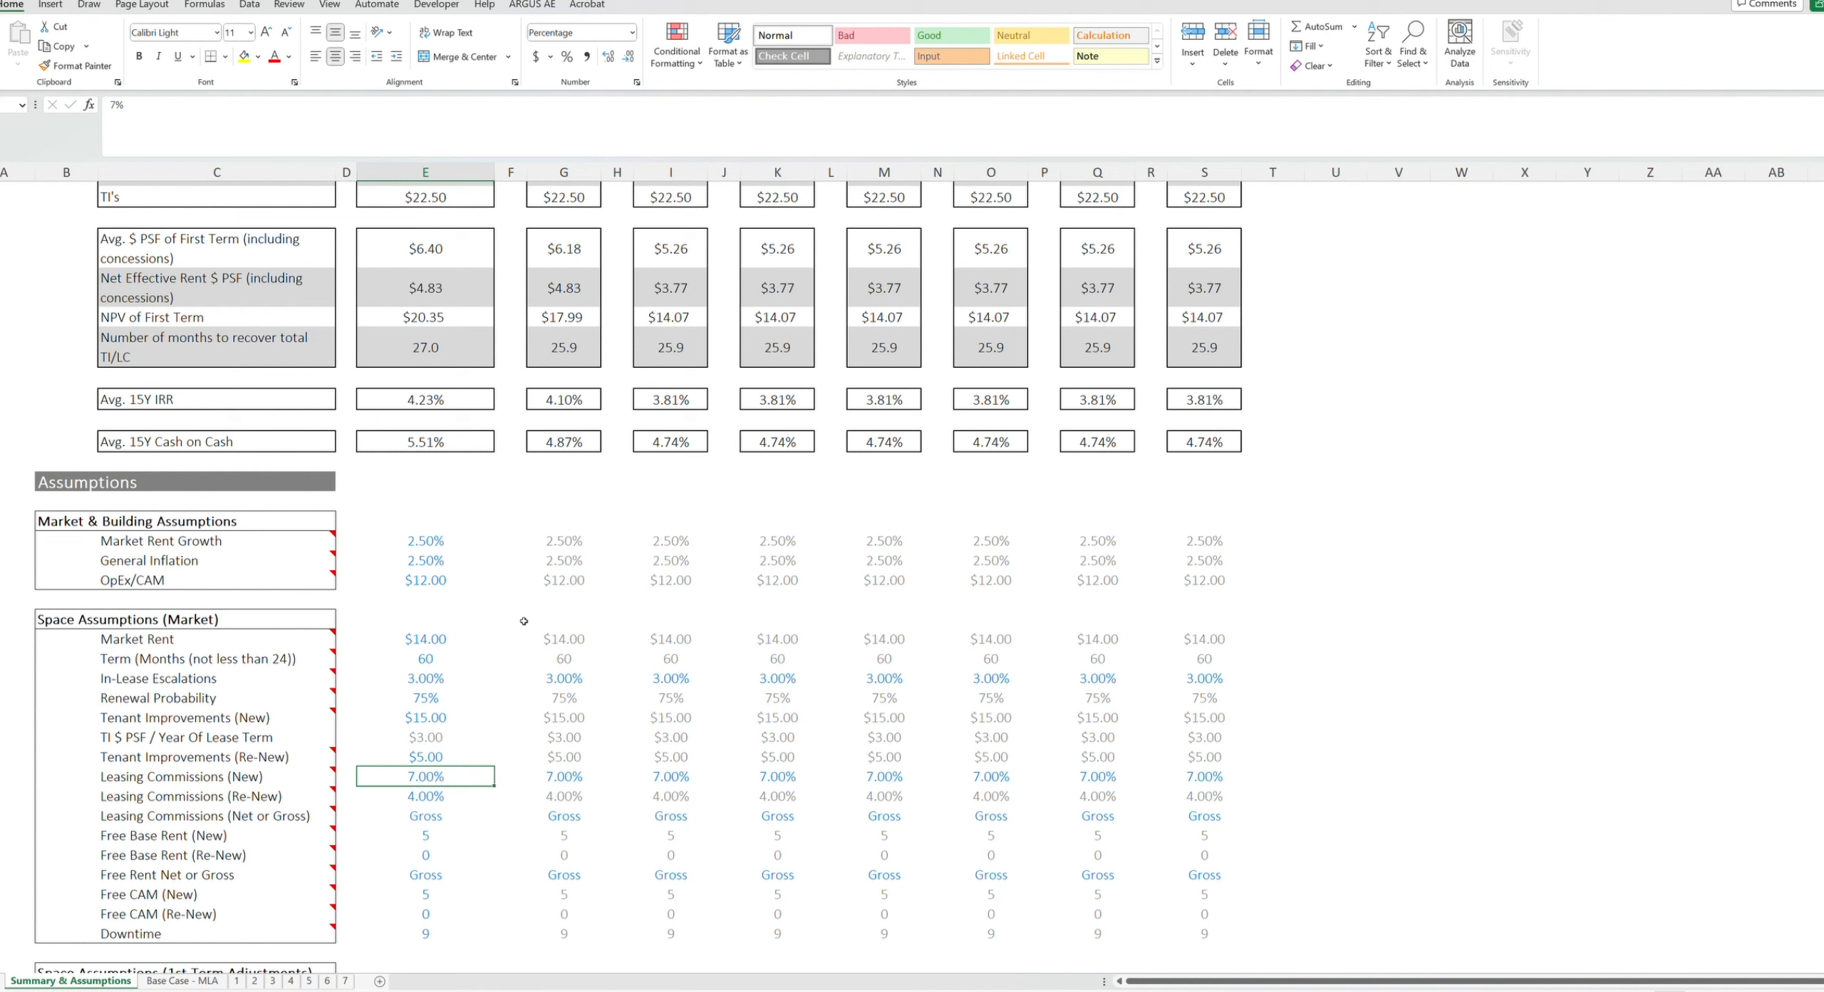
{"action": "key", "text": "Down"}
{"action": "key", "text": "Down"}
{"action": "key", "text": "Up"}
{"action": "key", "text": "Down"}
Step: Review the base case free base rent, free CAM and Downtime inputs, and recheck the lease Term
{"action": "key", "text": "Down"}
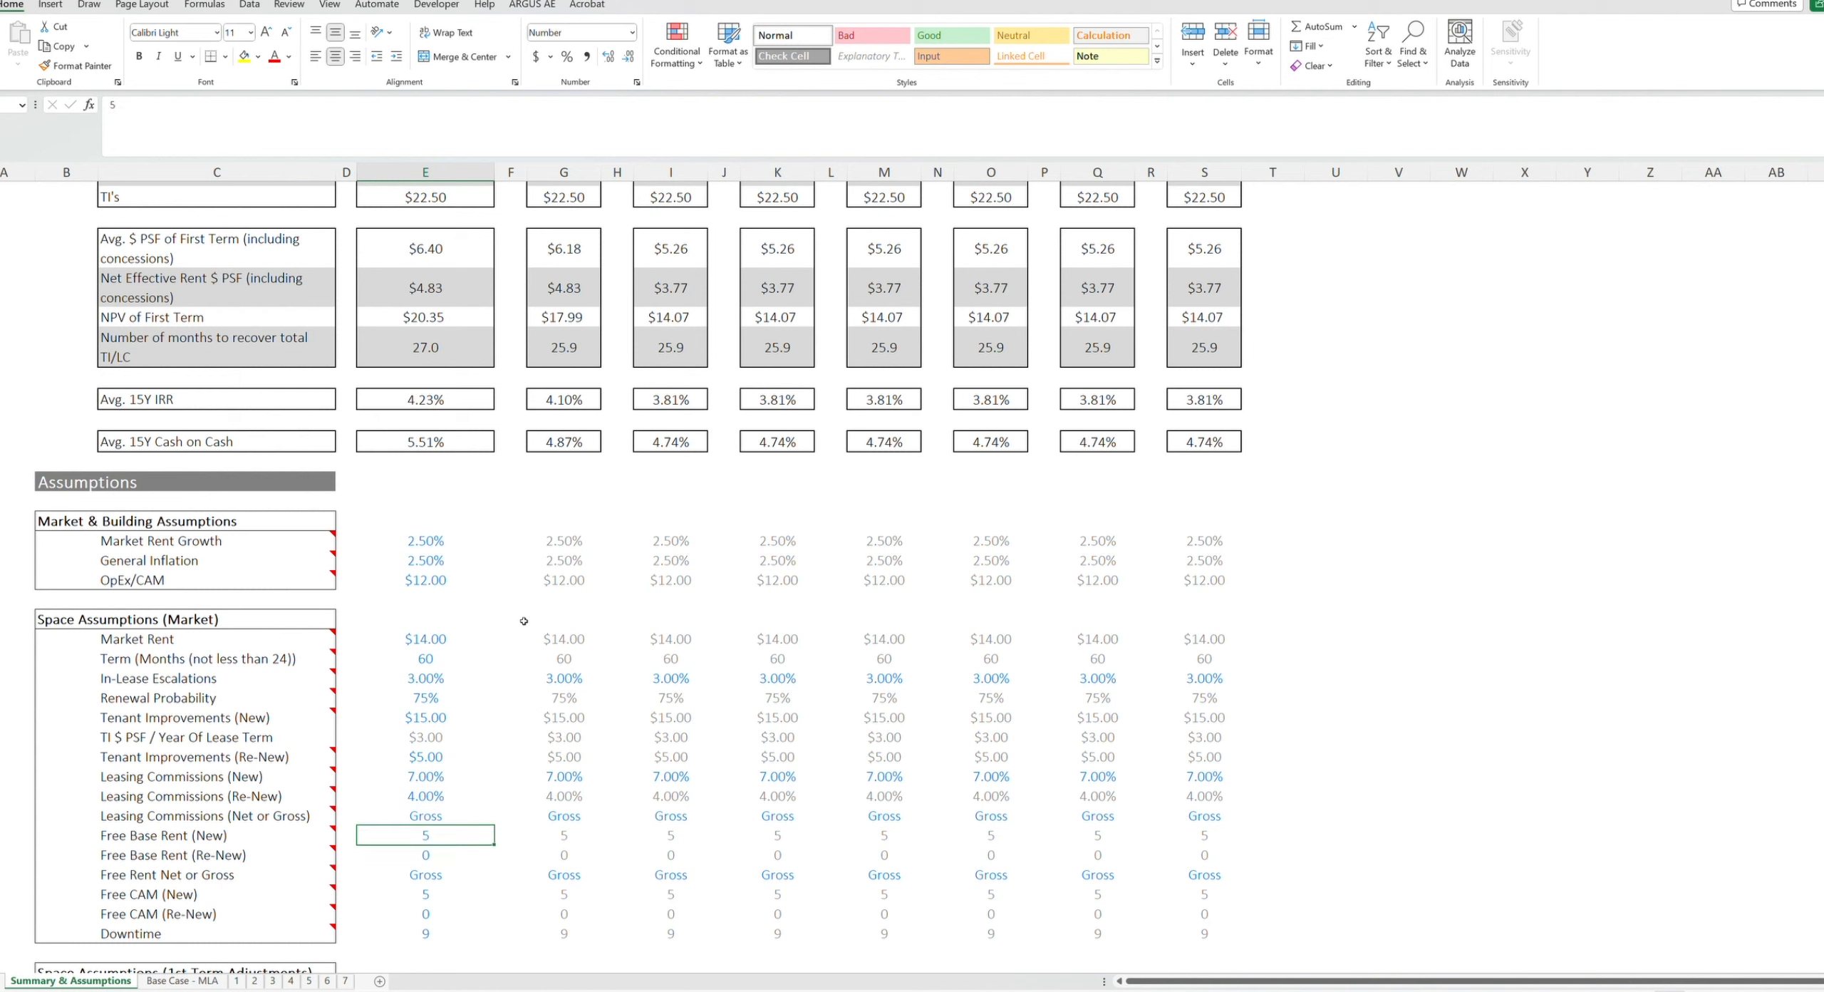
{"action": "key", "text": "Down"}
{"action": "key", "text": "Down"}
{"action": "key", "text": "Down"}
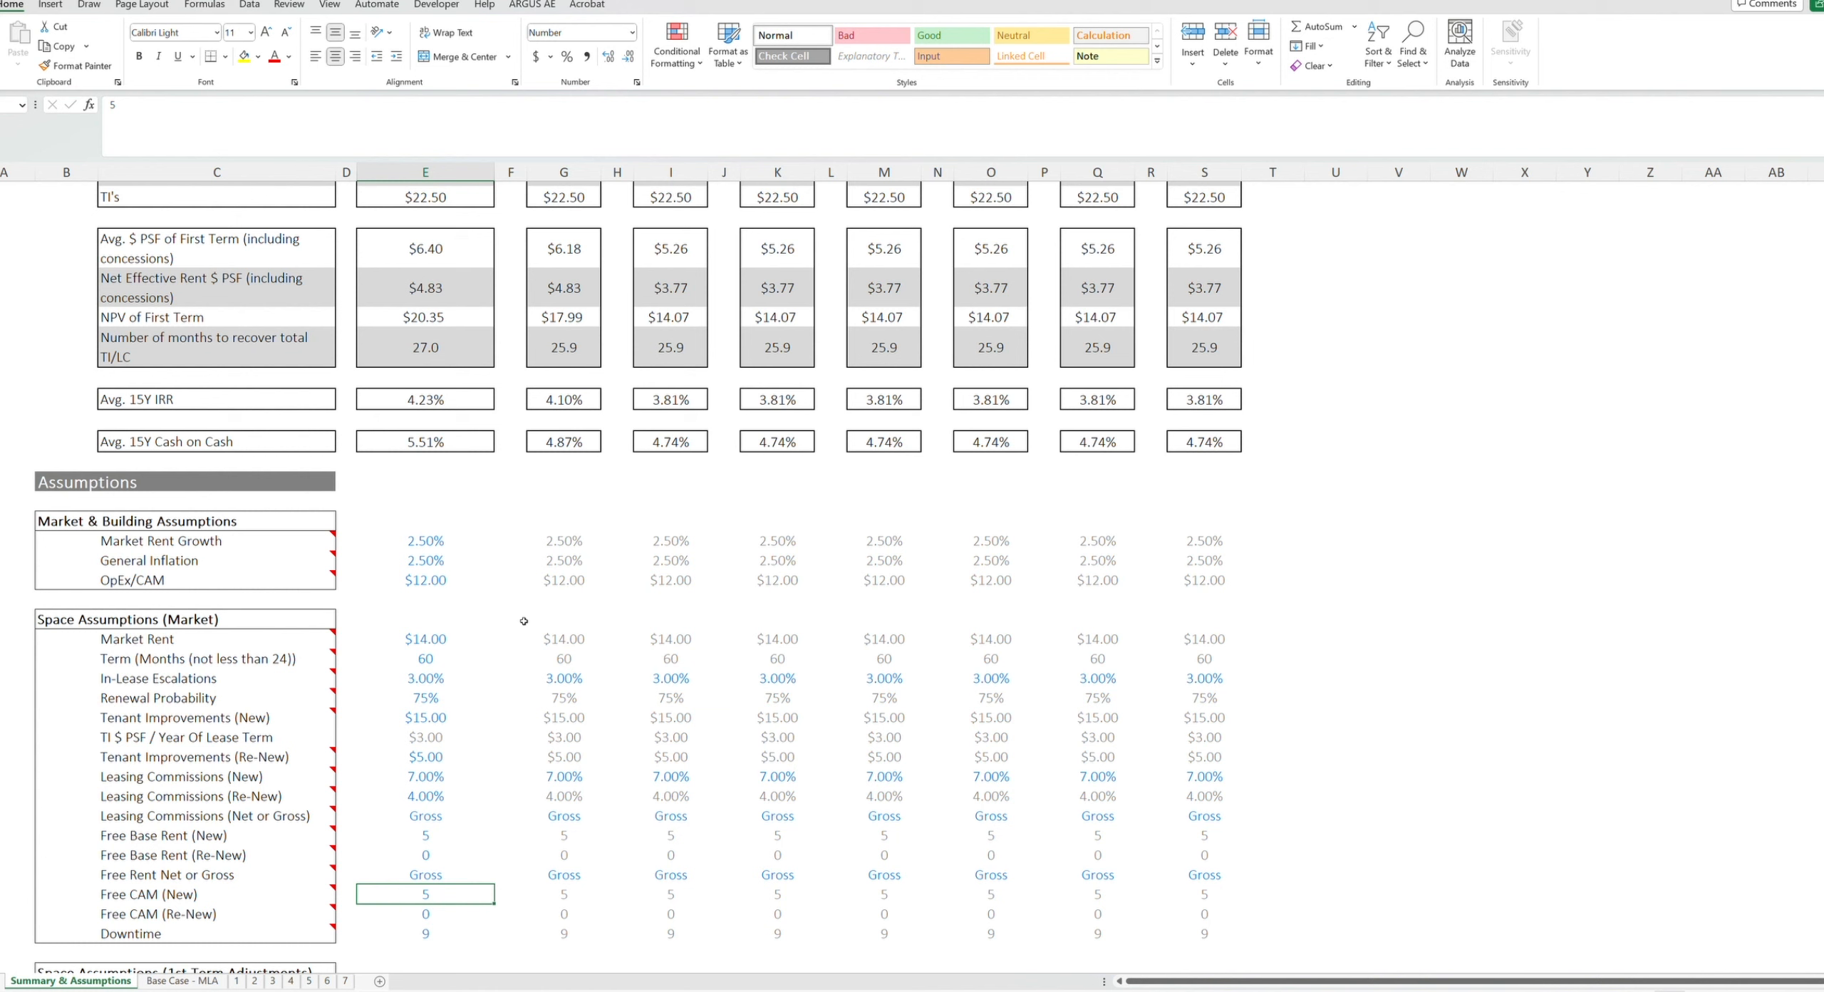
{"action": "key", "text": "Down"}
{"action": "key", "text": "Down"}
{"action": "key", "text": "Down"}
{"action": "key", "text": "Up"}
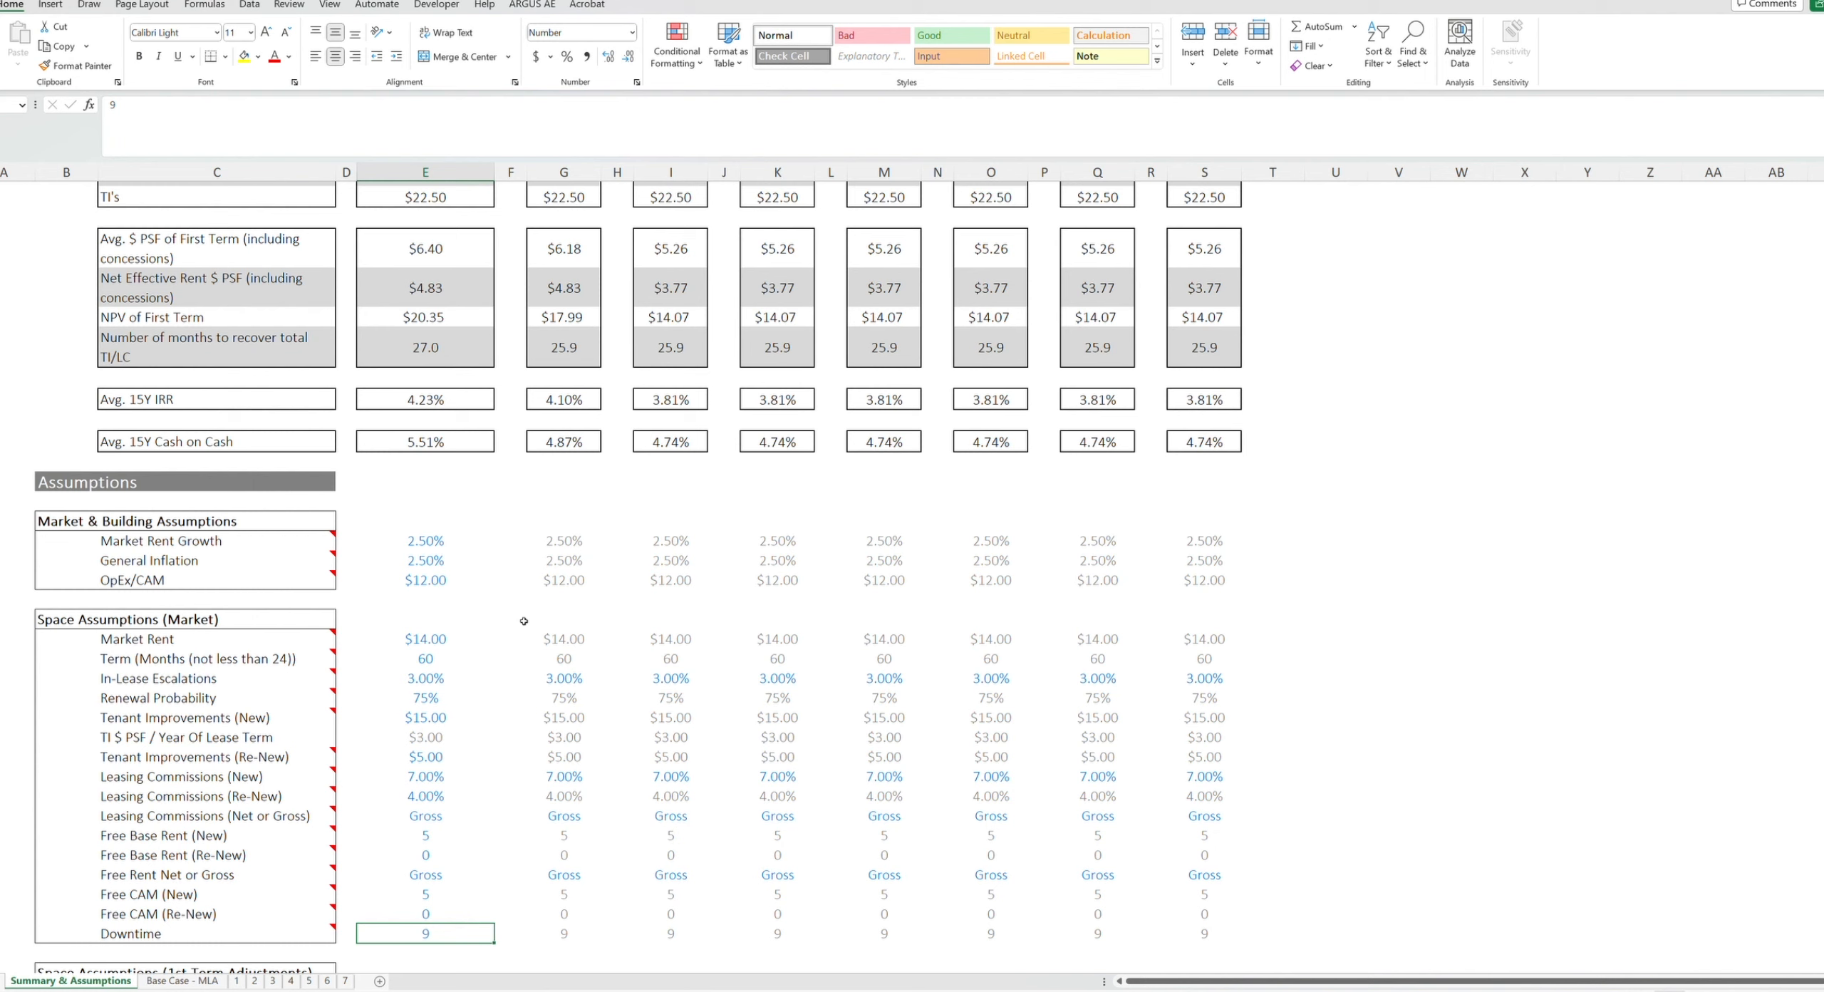
{"action": "left_click", "coordinate": [436, 667]}
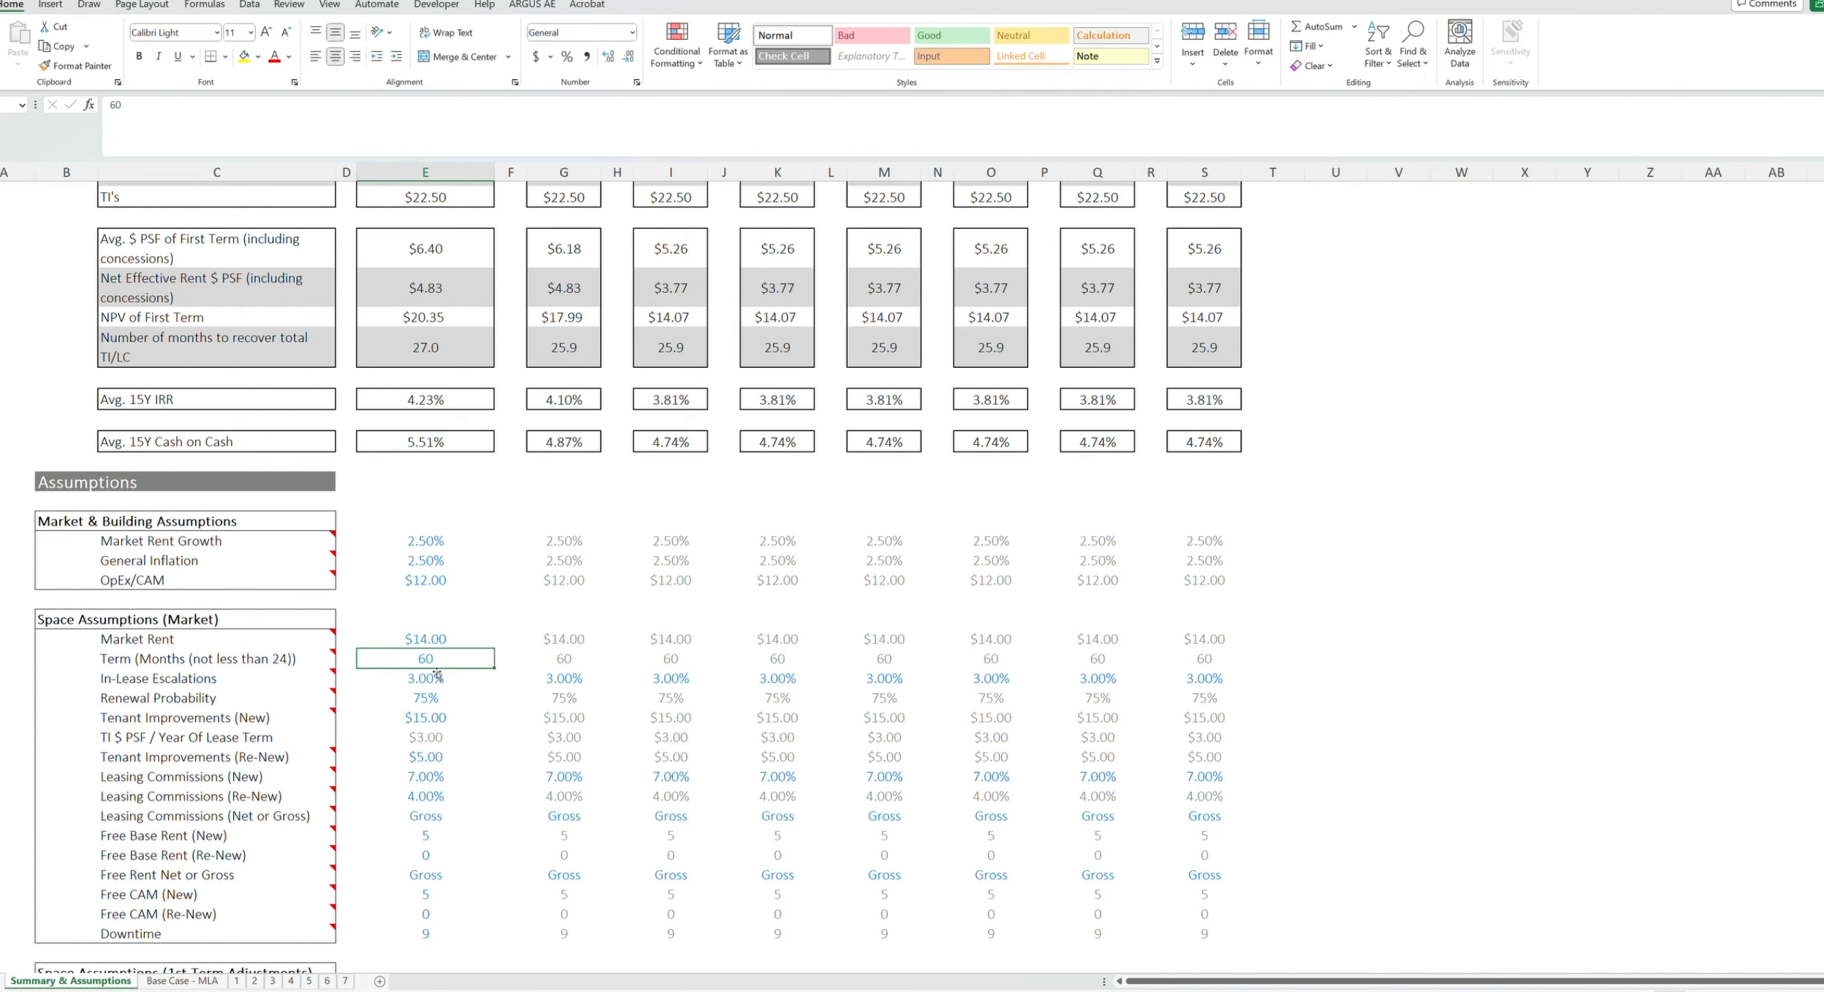
{"action": "left_click", "coordinate": [441, 935]}
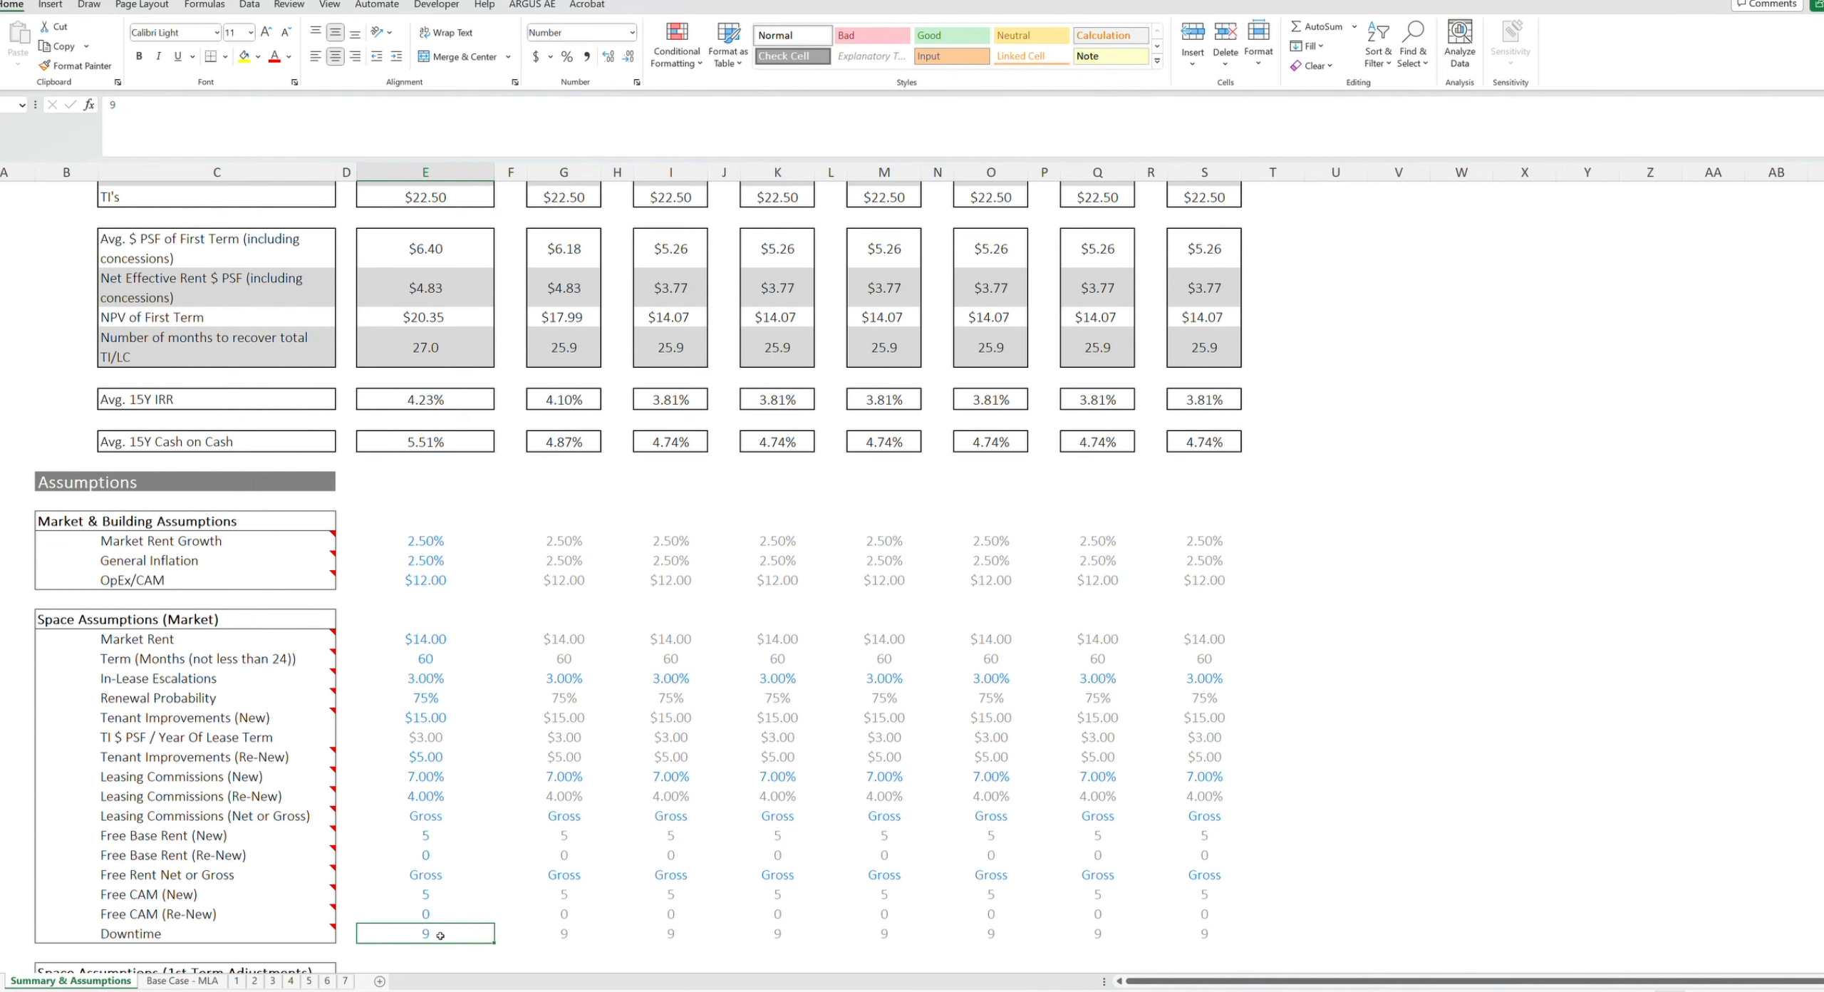
Step: Look over the summary results, the 1st Term Adjustments and the Capital Markets Assumptions of the base case
{"action": "scroll", "coordinate": [440, 935], "scroll_direction": "down", "scroll_amount": 3}
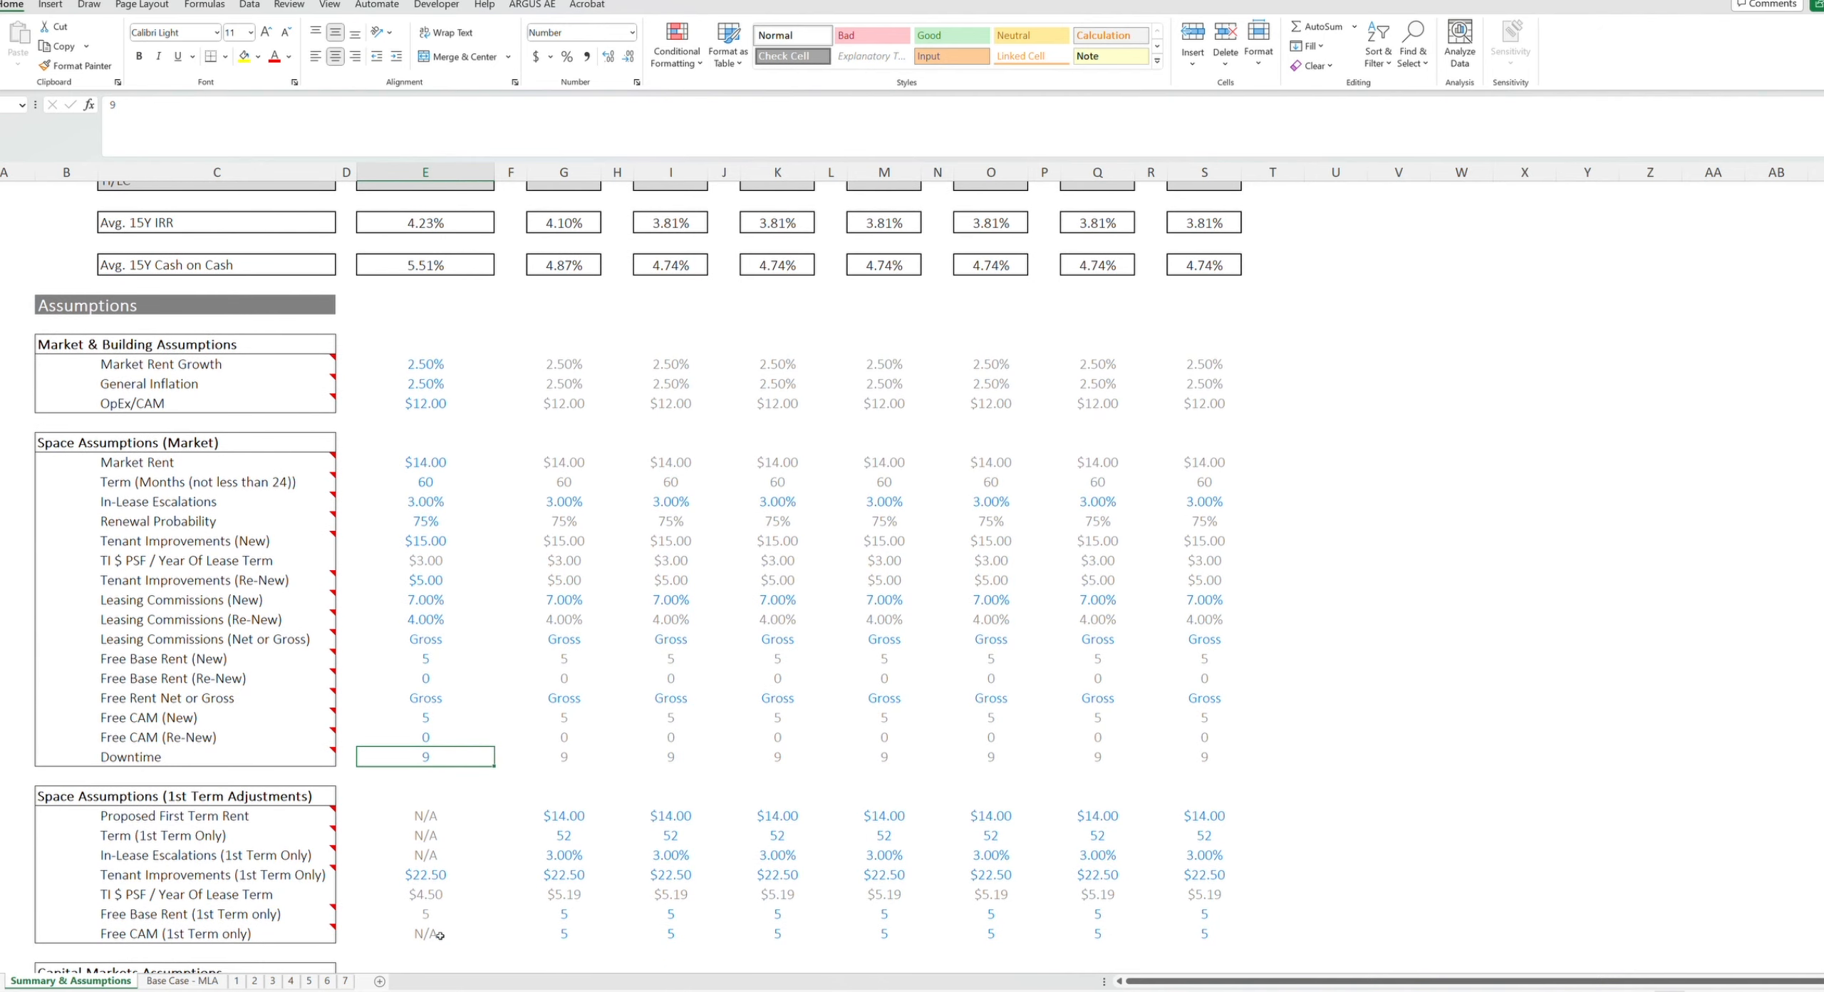
{"action": "scroll", "coordinate": [440, 855], "scroll_direction": "up", "scroll_amount": 5}
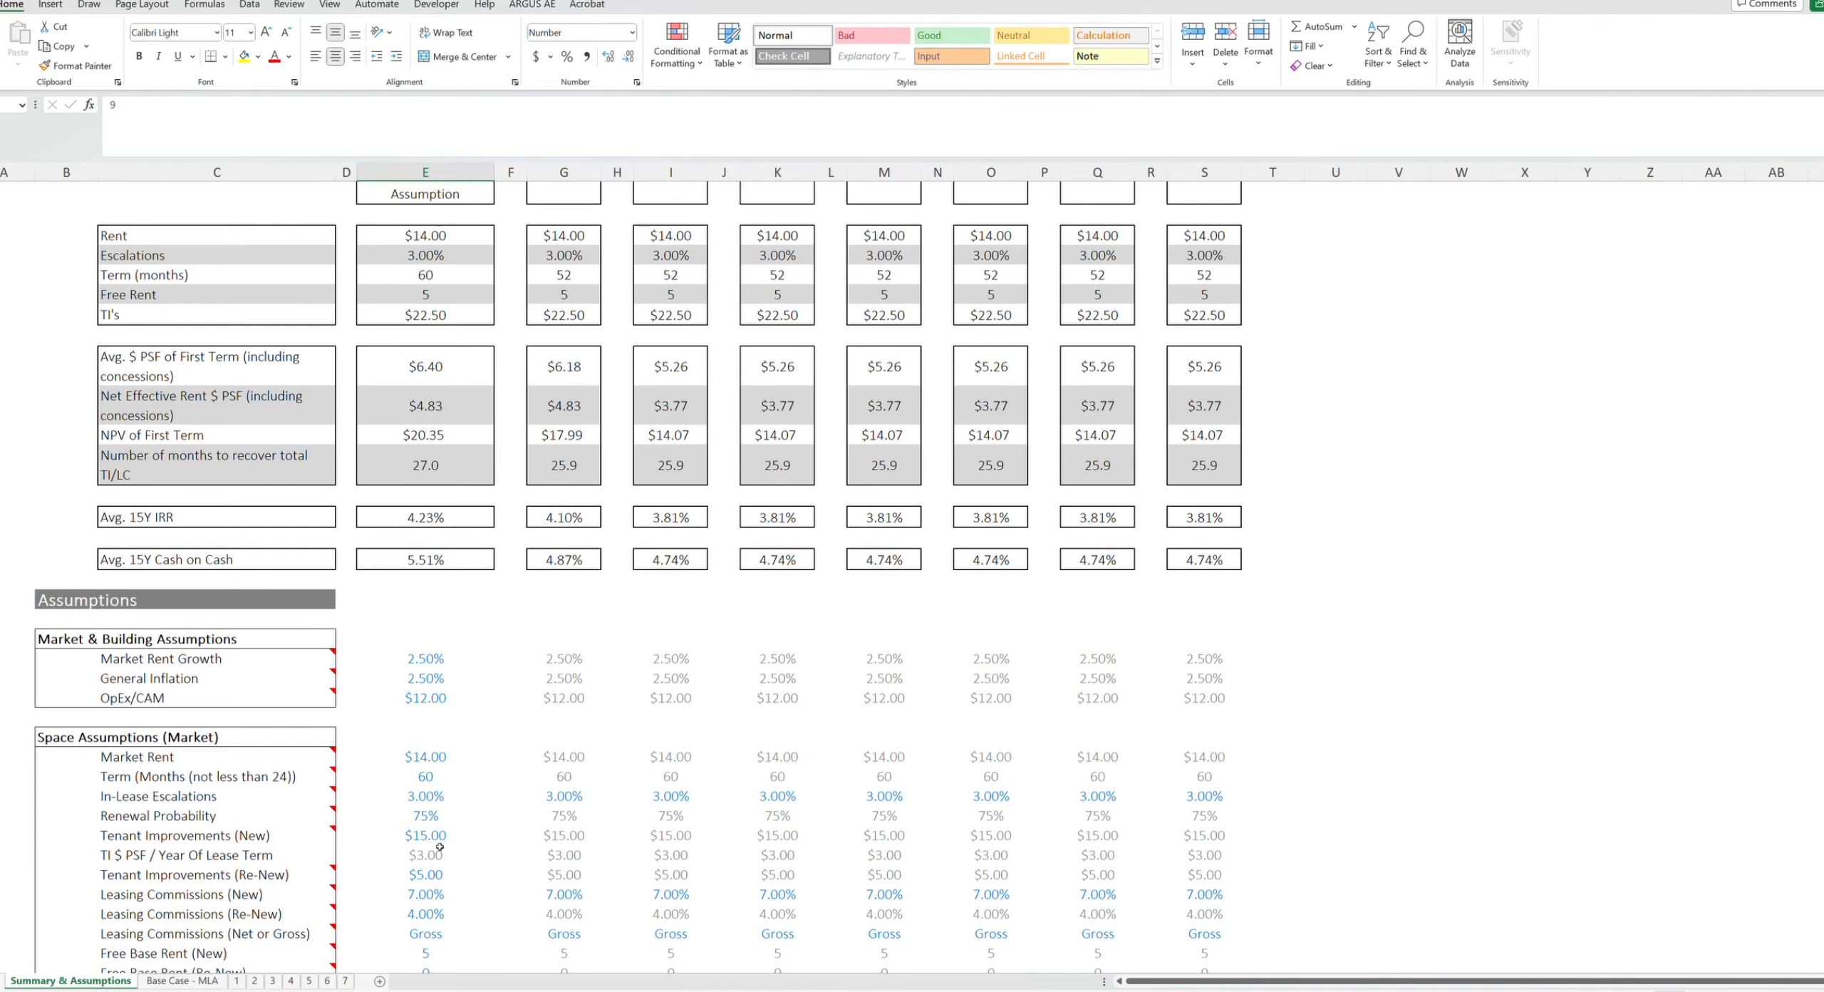
{"action": "scroll", "coordinate": [439, 847], "scroll_direction": "up", "scroll_amount": 1}
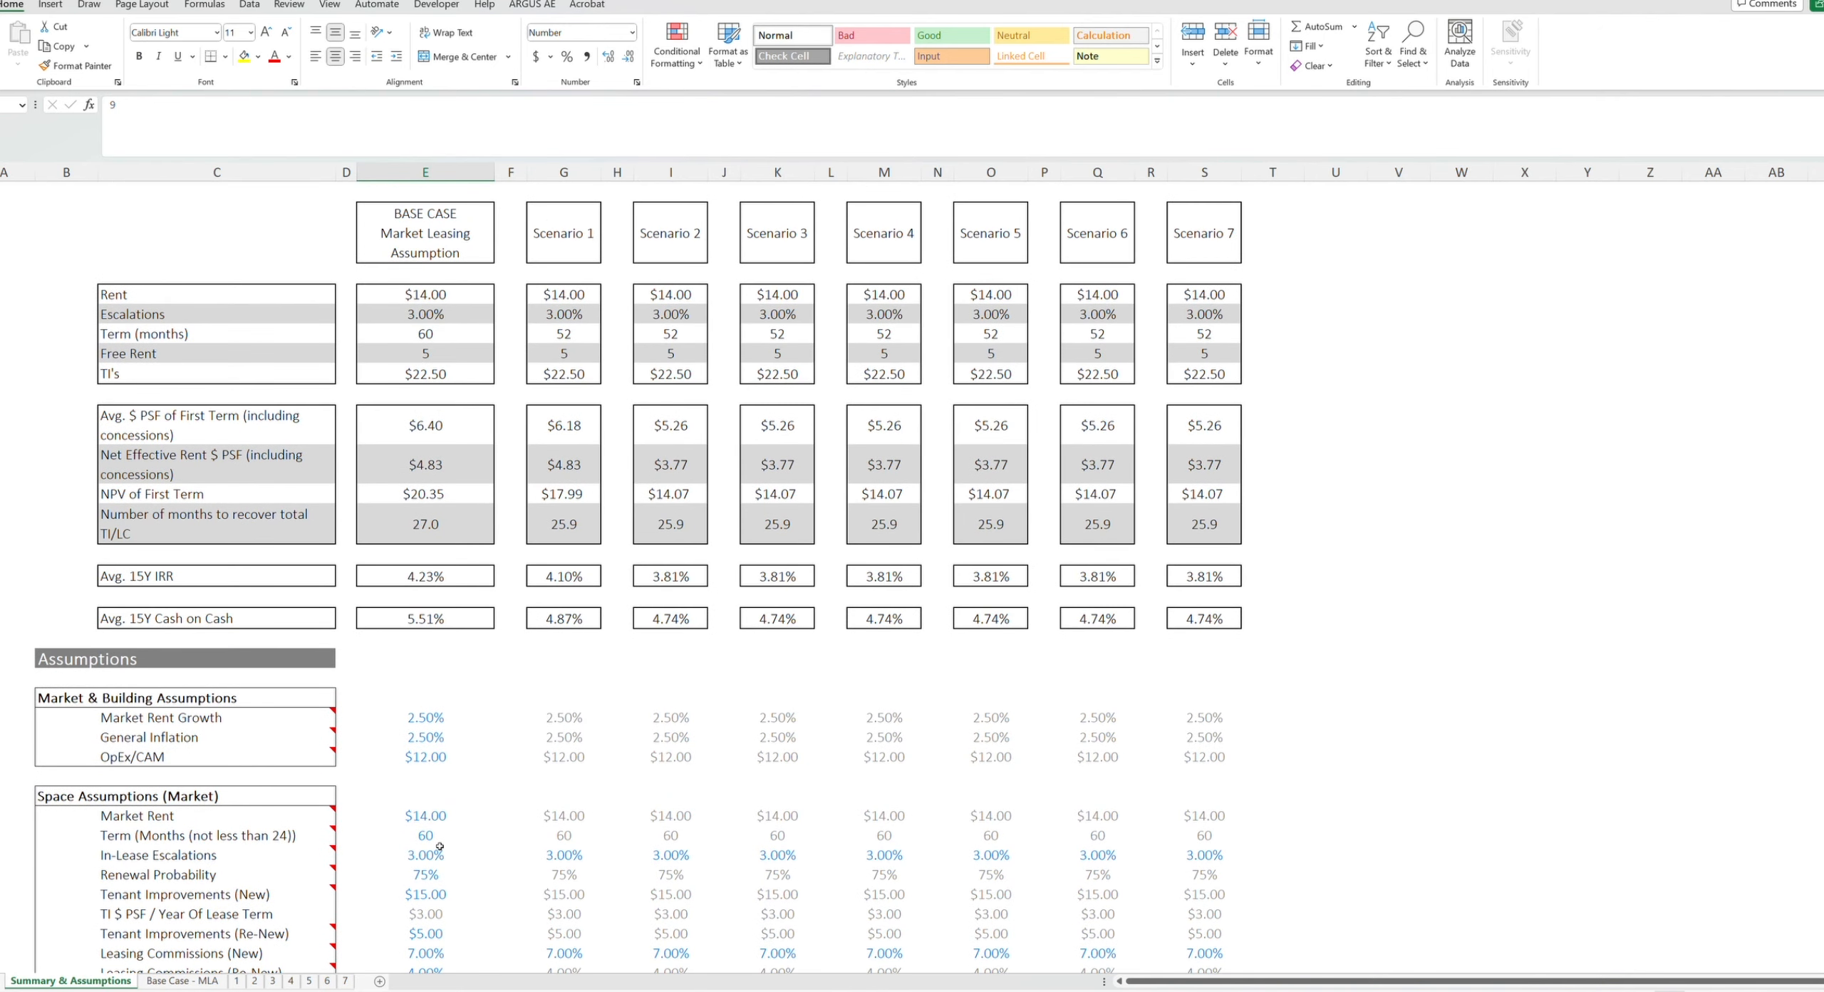
{"action": "scroll", "coordinate": [440, 843], "scroll_direction": "down", "scroll_amount": 2}
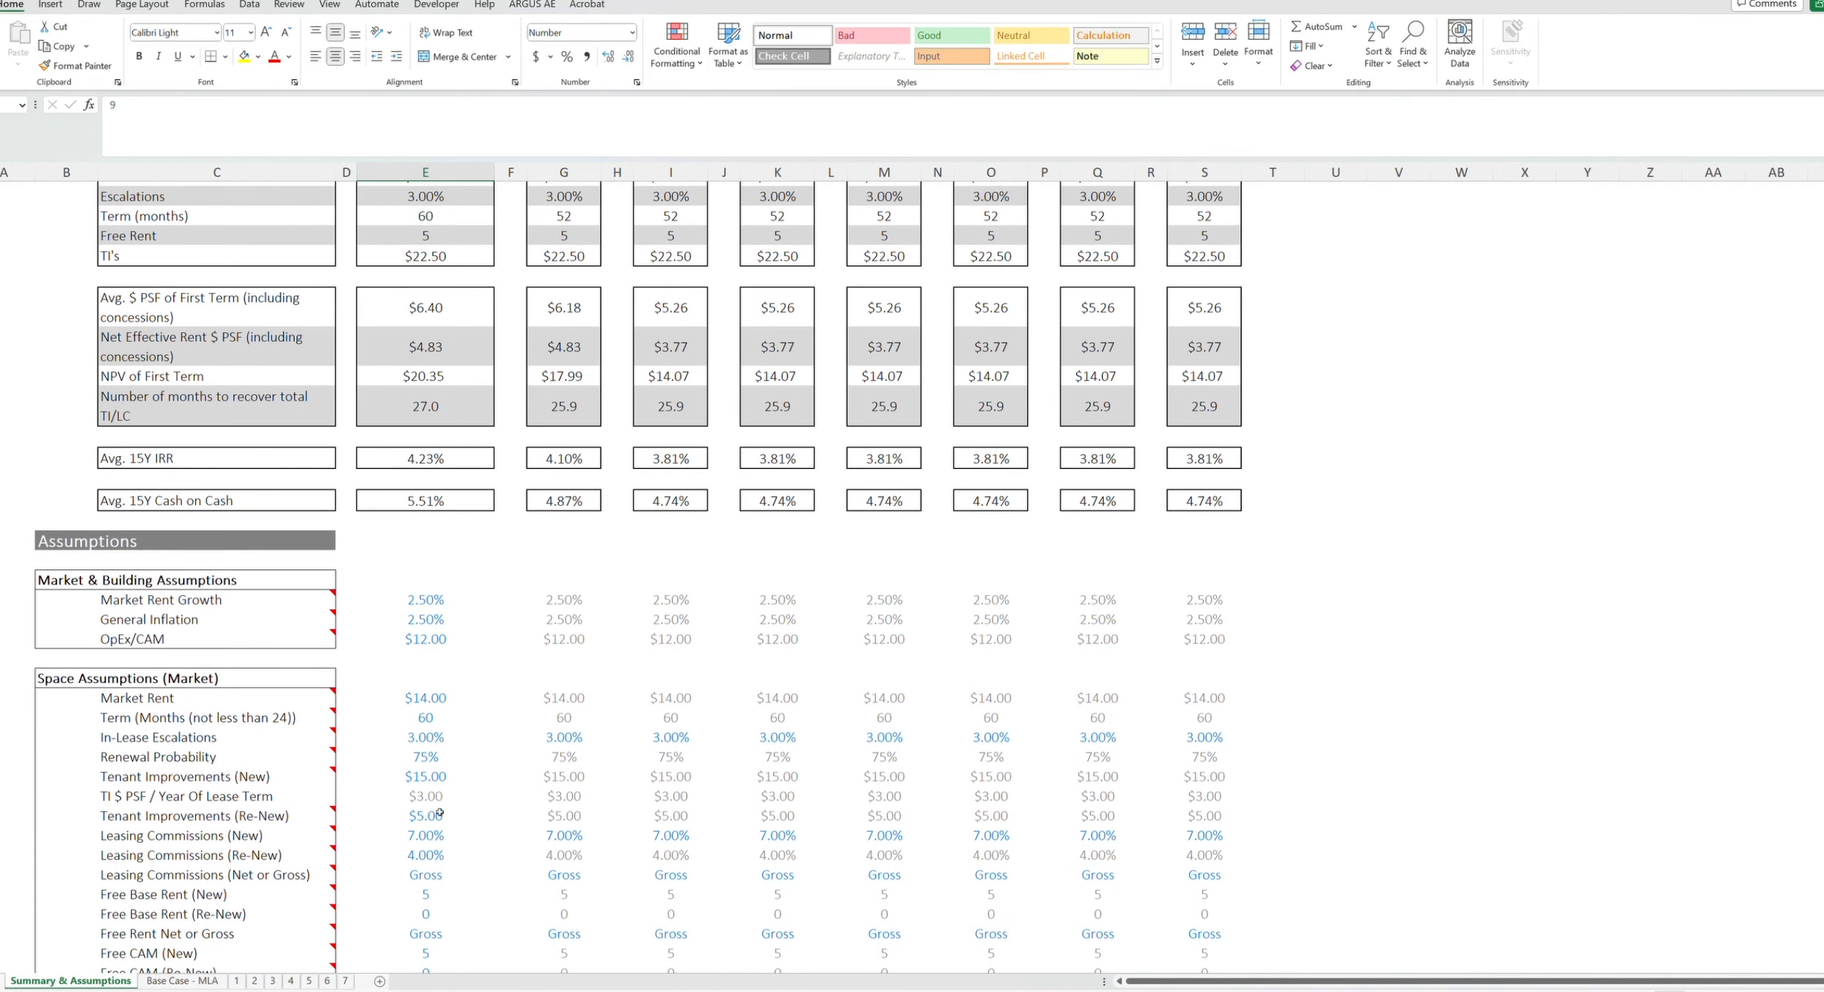
{"action": "scroll", "coordinate": [441, 844], "scroll_direction": "down", "scroll_amount": 6}
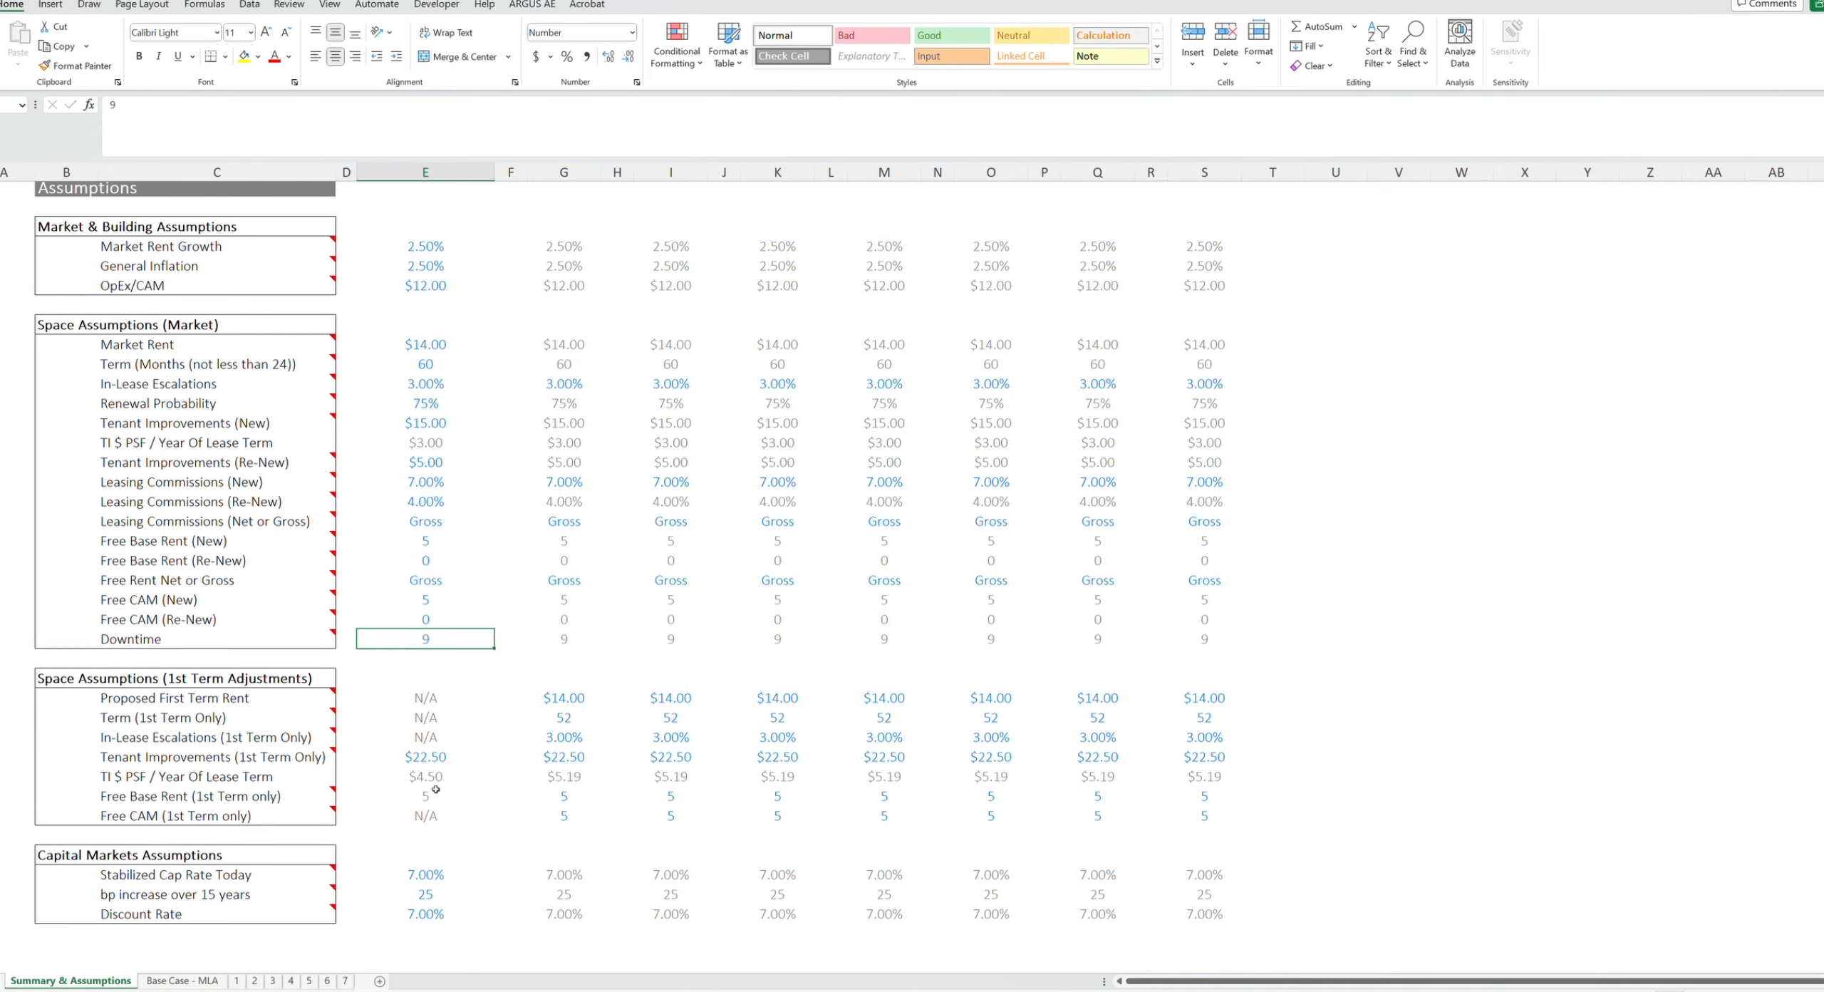
Step: Review the base case's first-term Tenant Improvements, Stabilized Cap Rate Today, bp increase over 15 years and Discount Rate inputs
{"action": "left_click", "coordinate": [435, 759]}
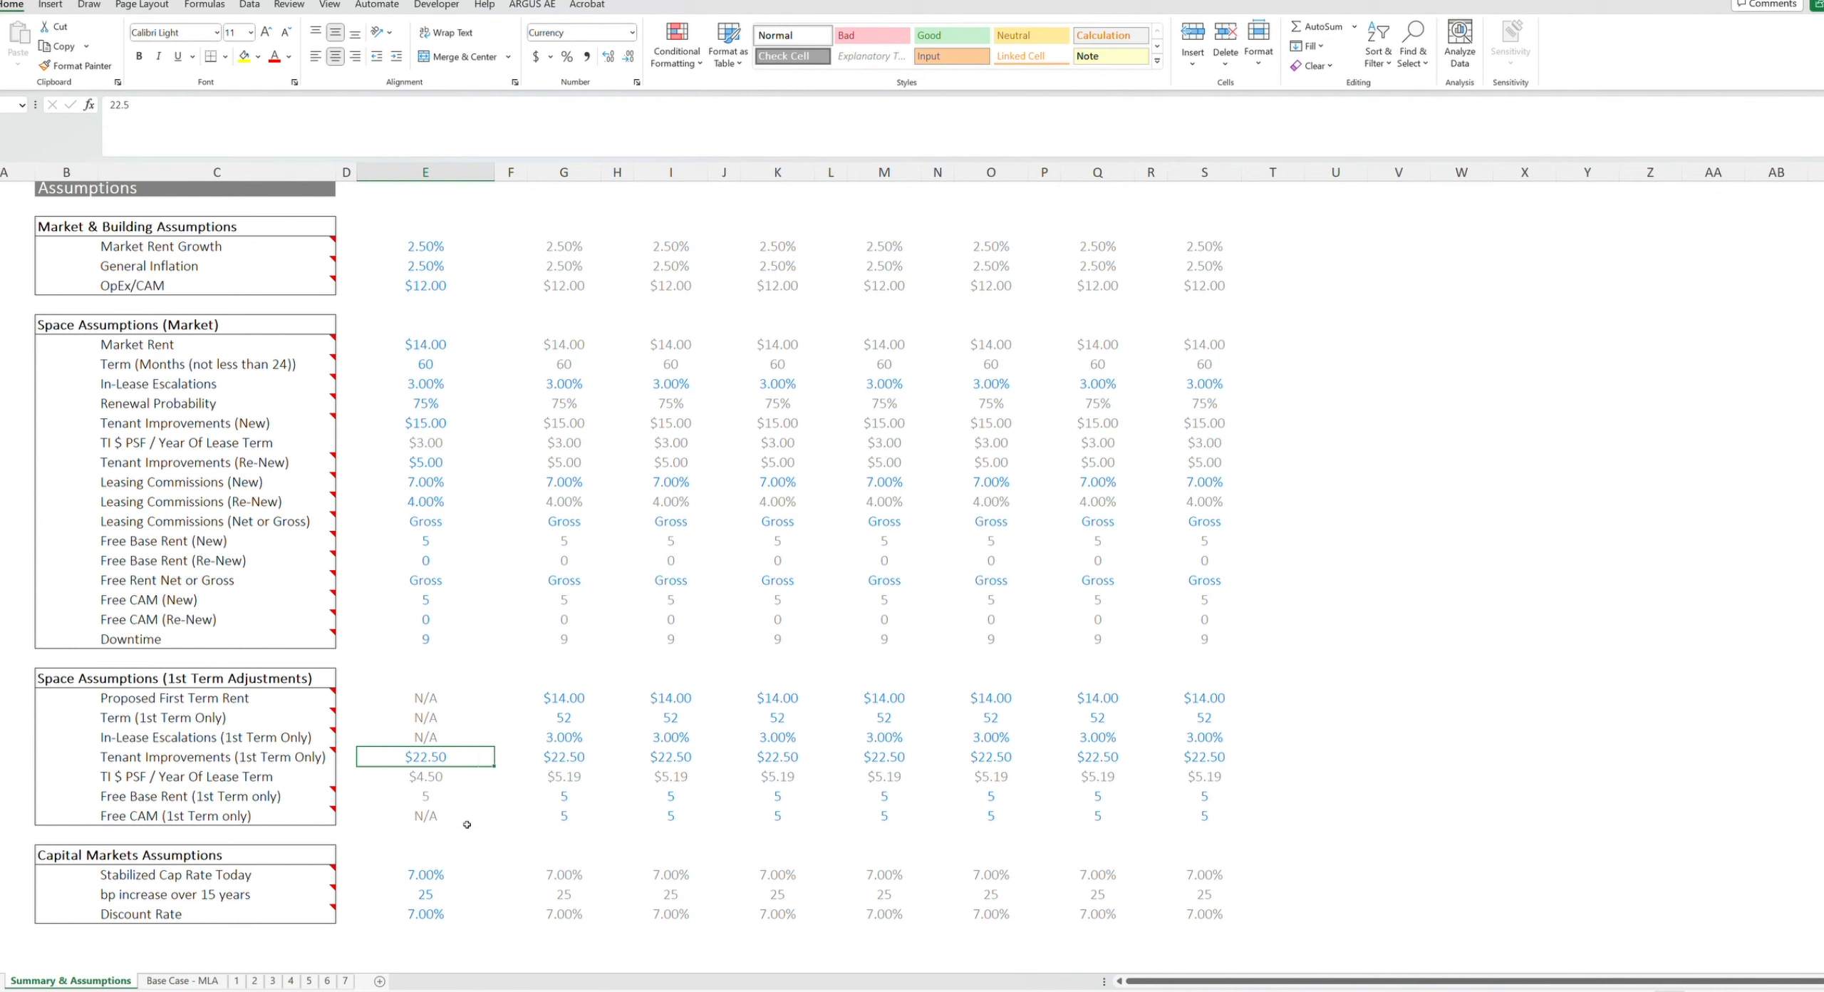
{"action": "left_click", "coordinate": [443, 882]}
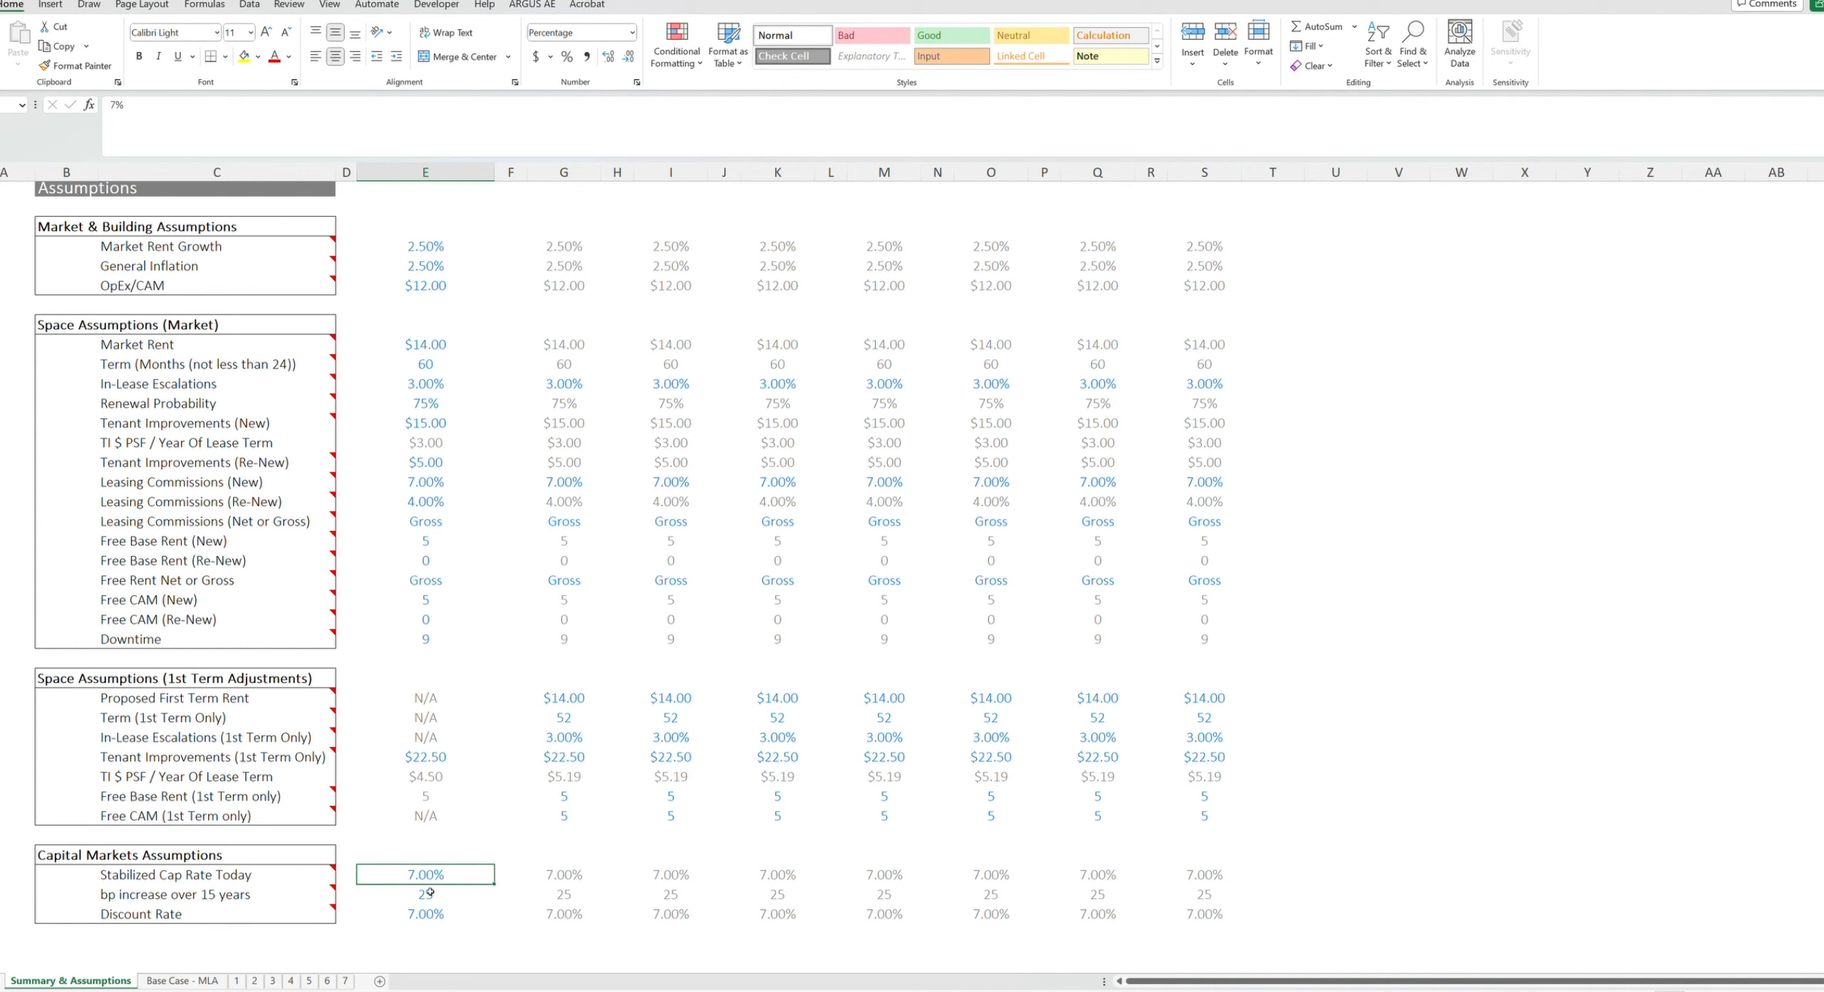
{"action": "left_click", "coordinate": [438, 893]}
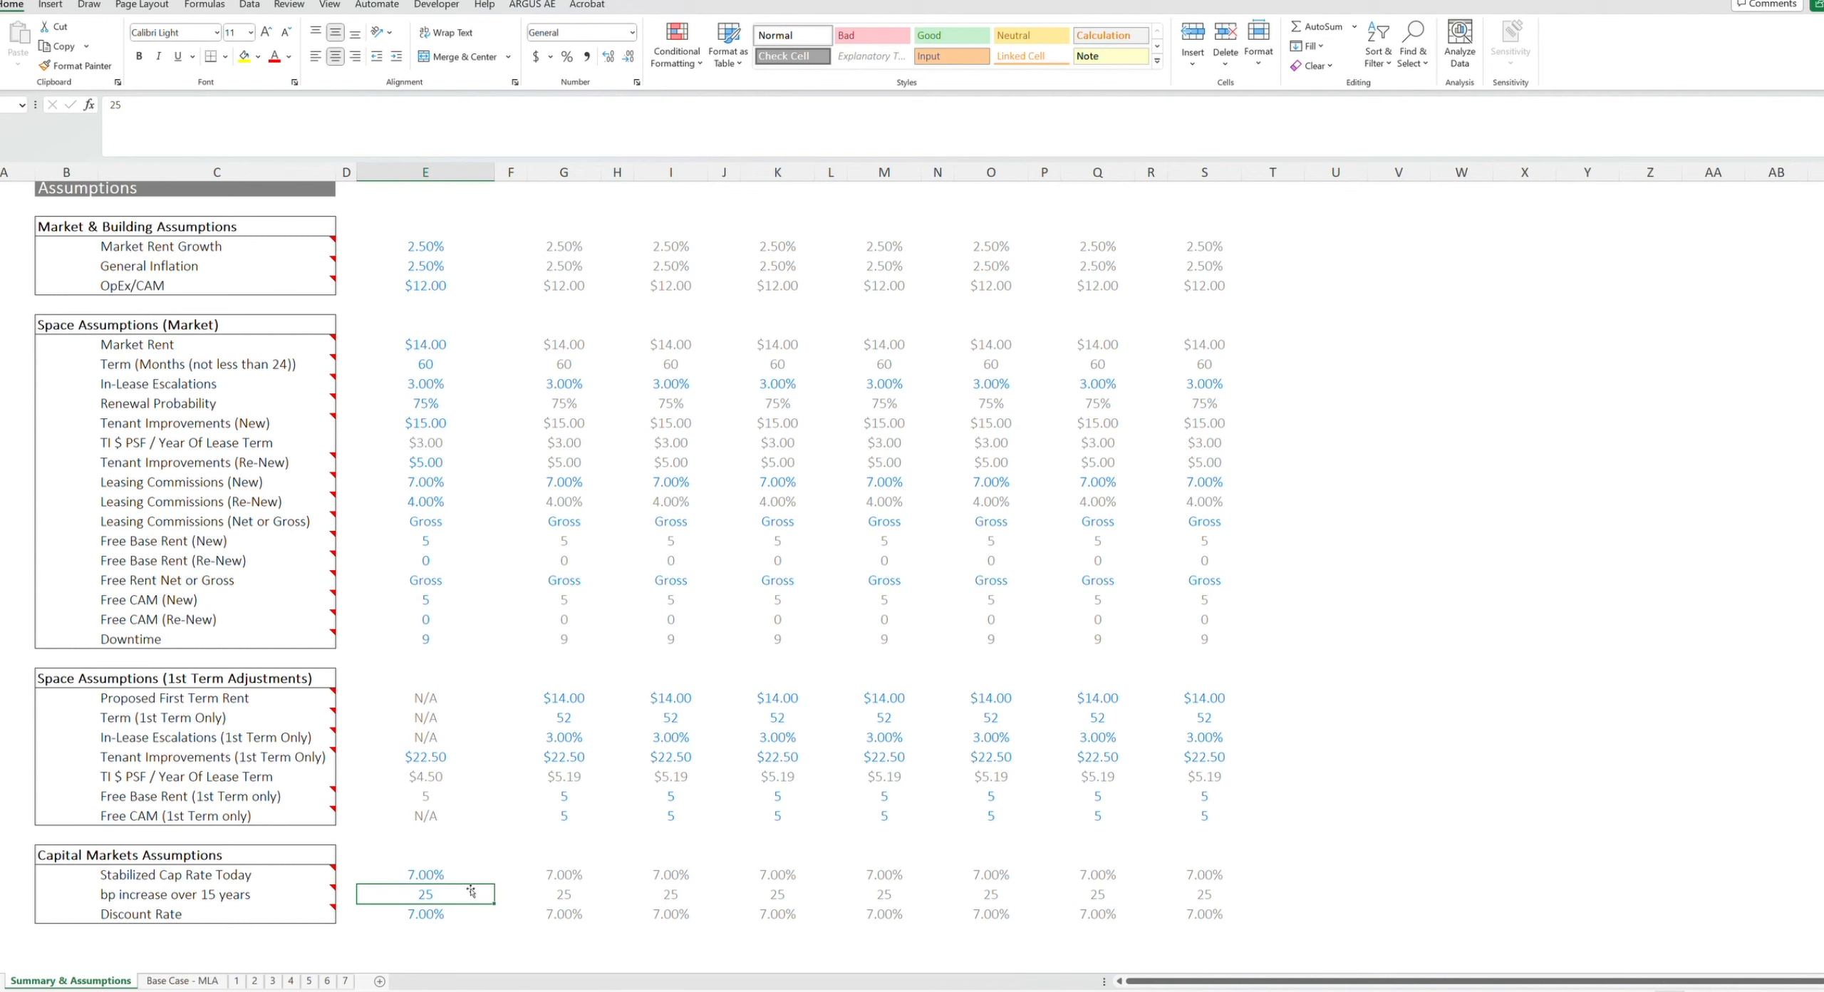
{"action": "left_click", "coordinate": [445, 920]}
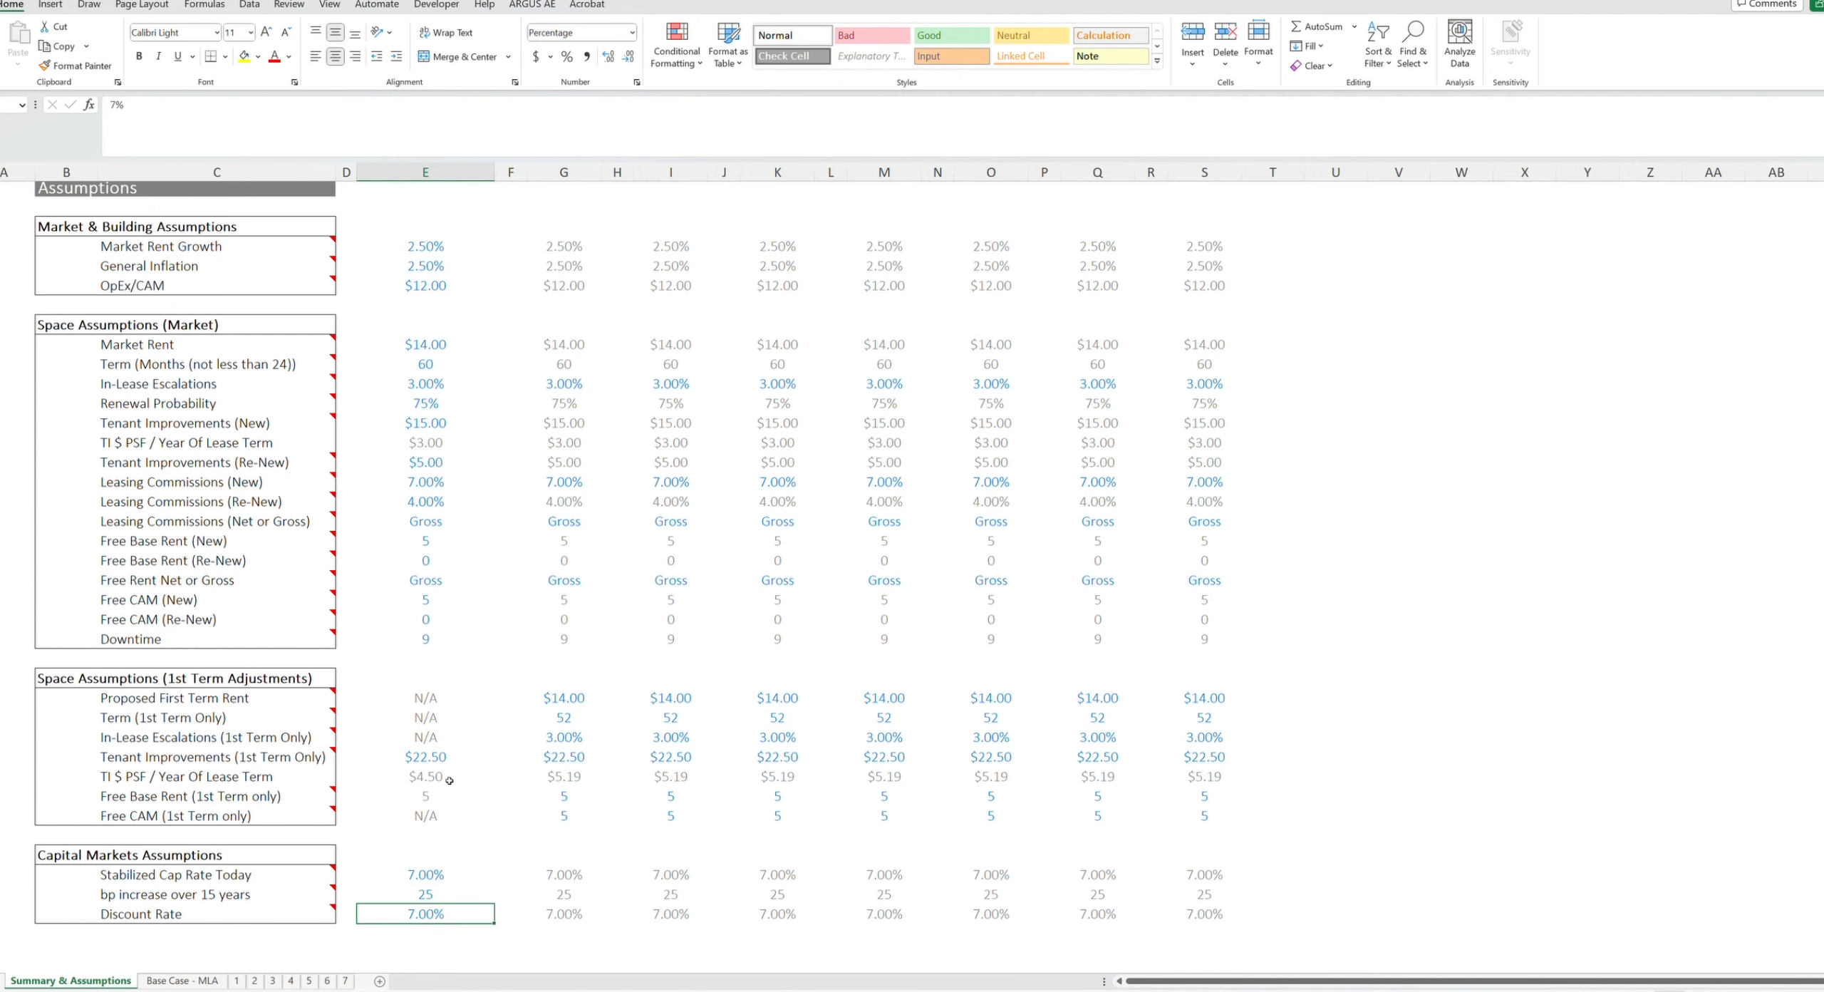
Step: Compare the Scenario 1 to Scenario 4 columns with the base case column in the summary
{"action": "scroll", "coordinate": [427, 909], "scroll_direction": "up", "scroll_amount": 8}
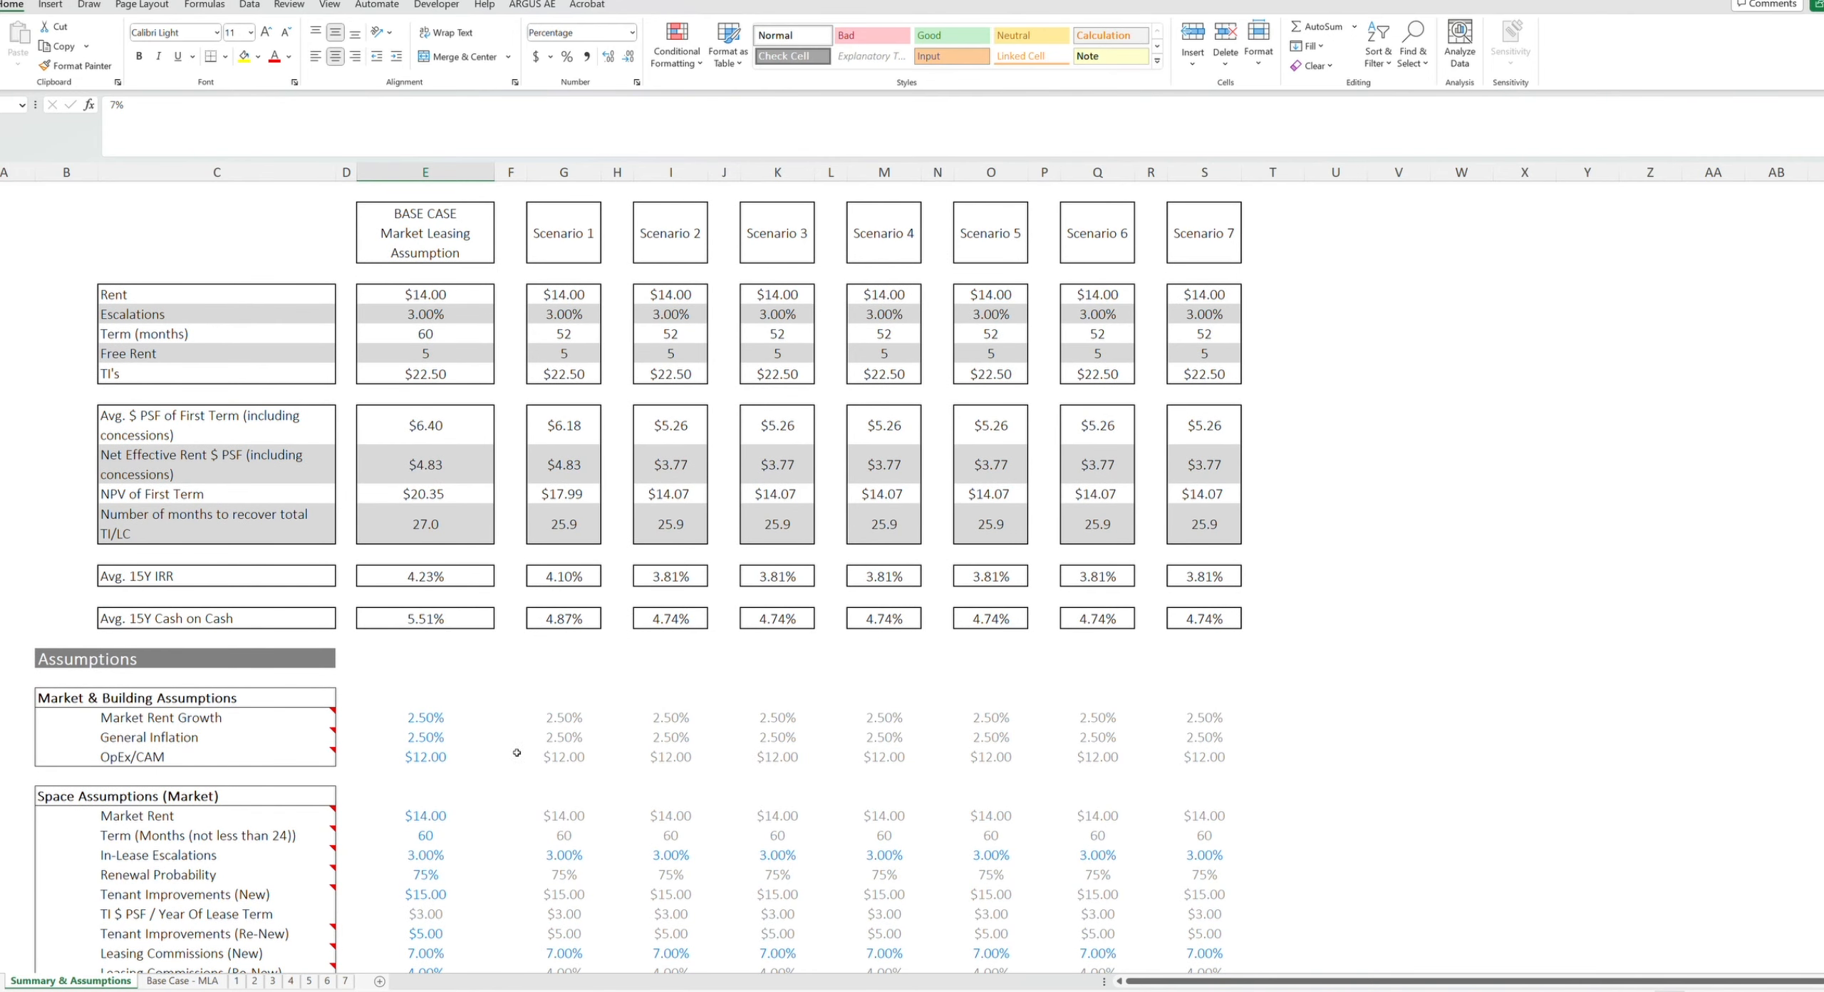
{"action": "mouse_move", "coordinate": [311, 934]}
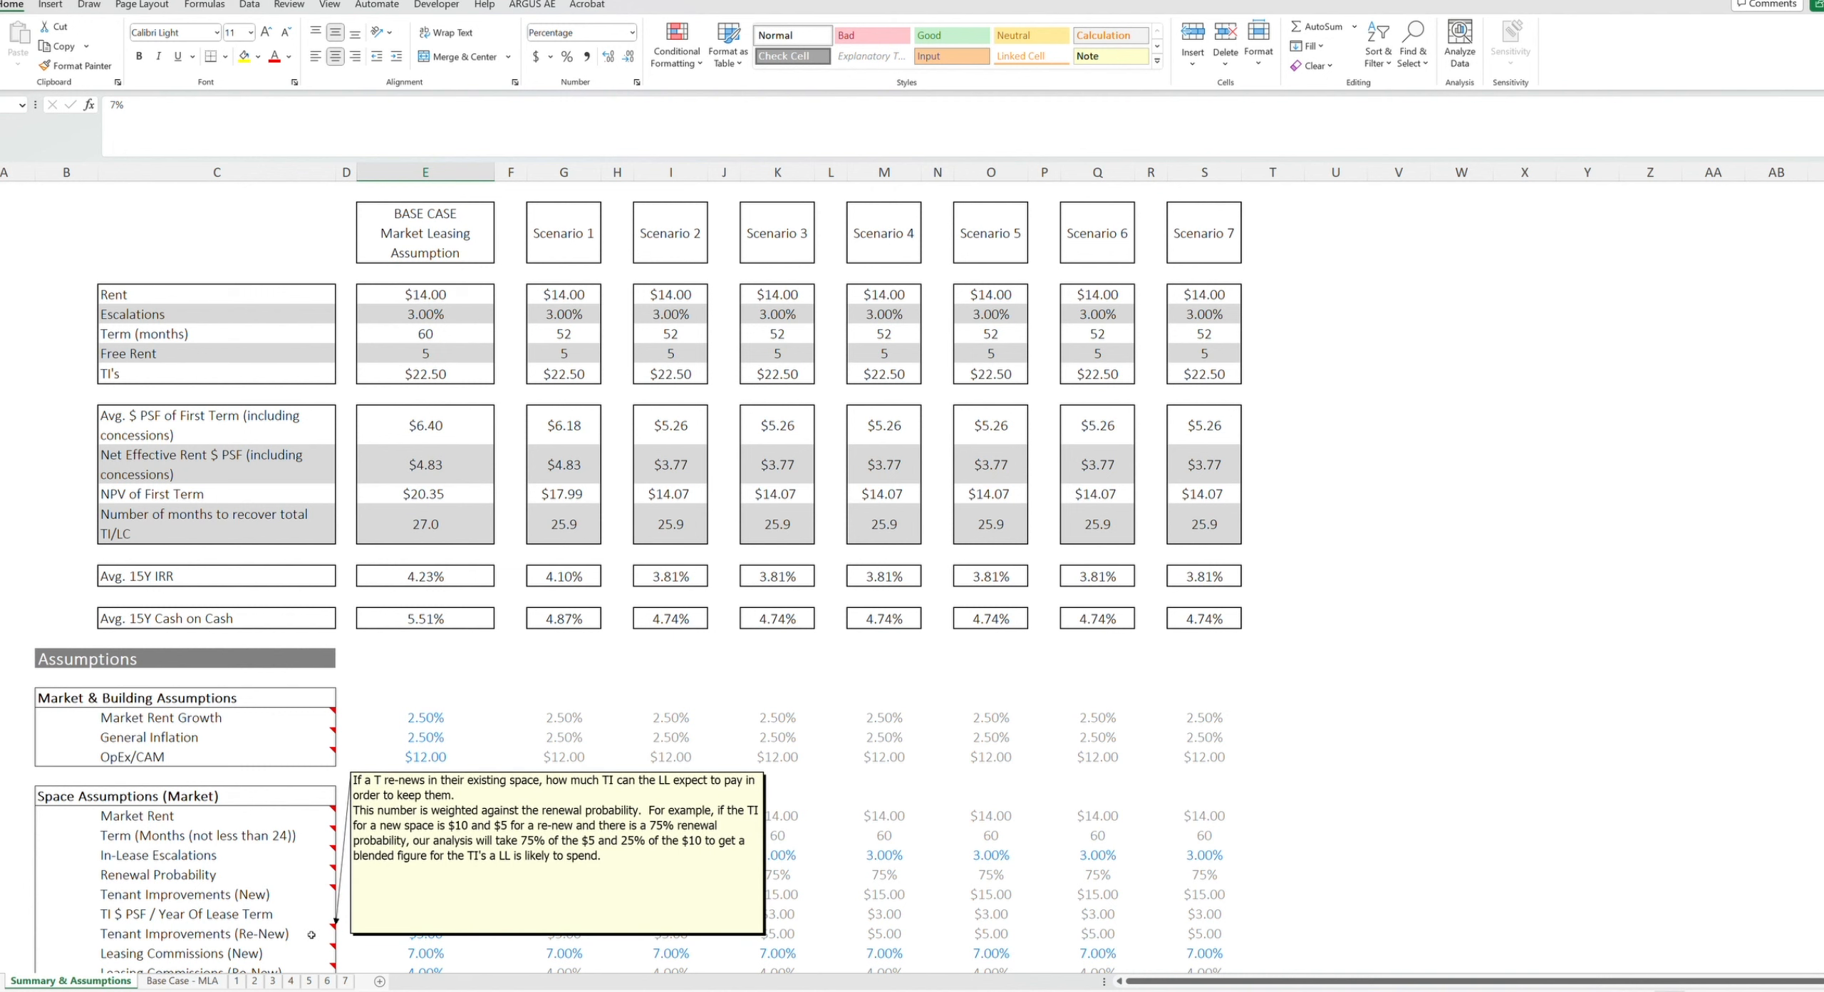
{"action": "scroll", "coordinate": [421, 721], "scroll_direction": "down", "scroll_amount": 1}
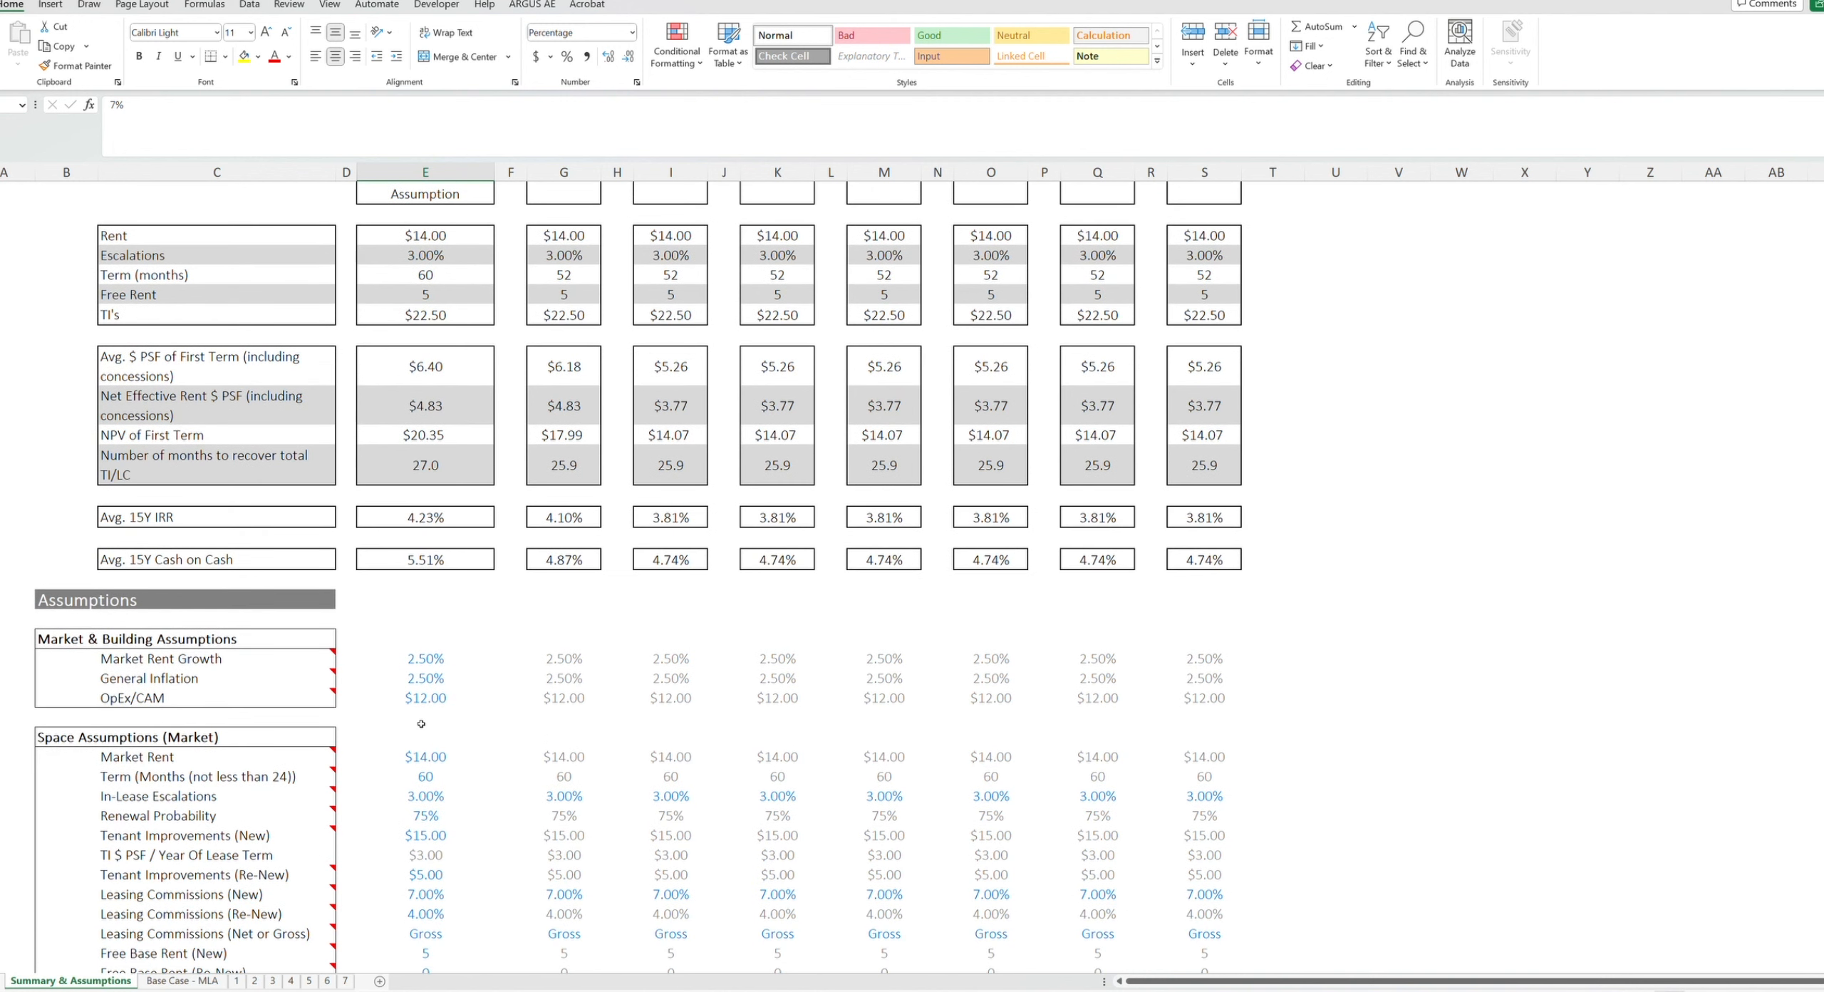
{"action": "scroll", "coordinate": [449, 431], "scroll_direction": "up", "scroll_amount": 1}
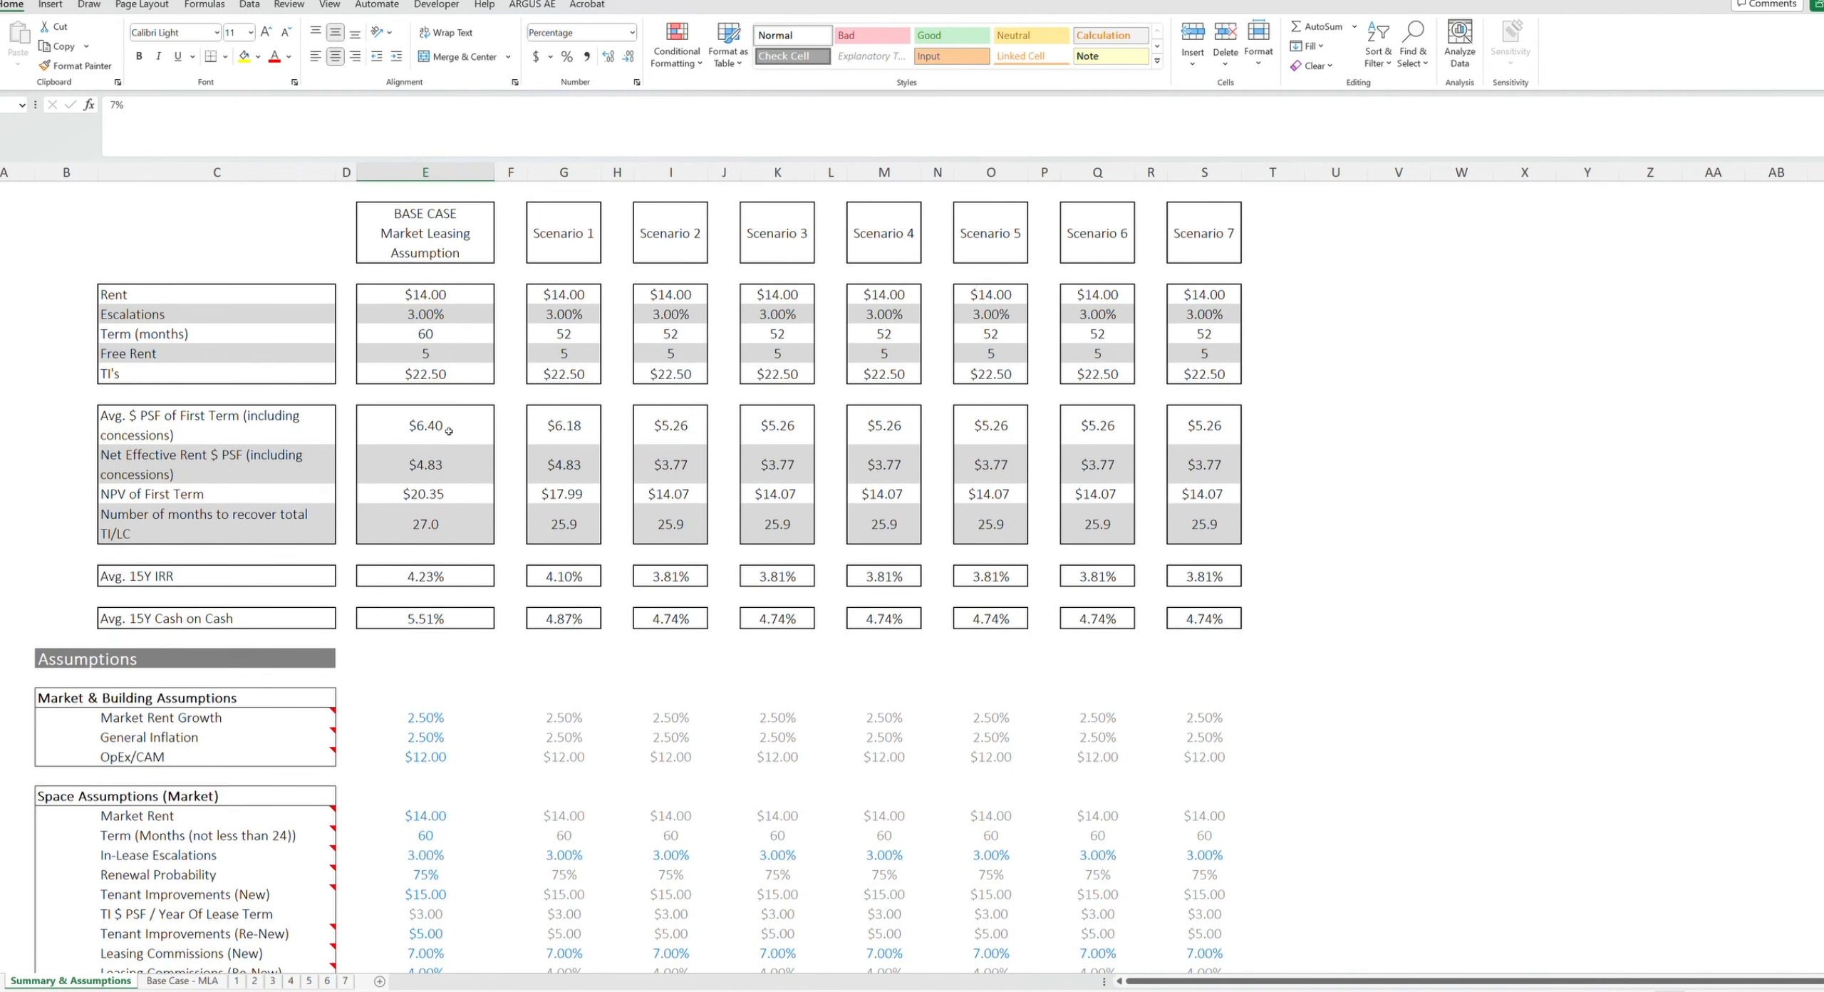
{"action": "left_click", "coordinate": [567, 254]}
{"action": "left_click", "coordinate": [684, 245]}
{"action": "left_click", "coordinate": [760, 246]}
{"action": "left_click", "coordinate": [864, 246]}
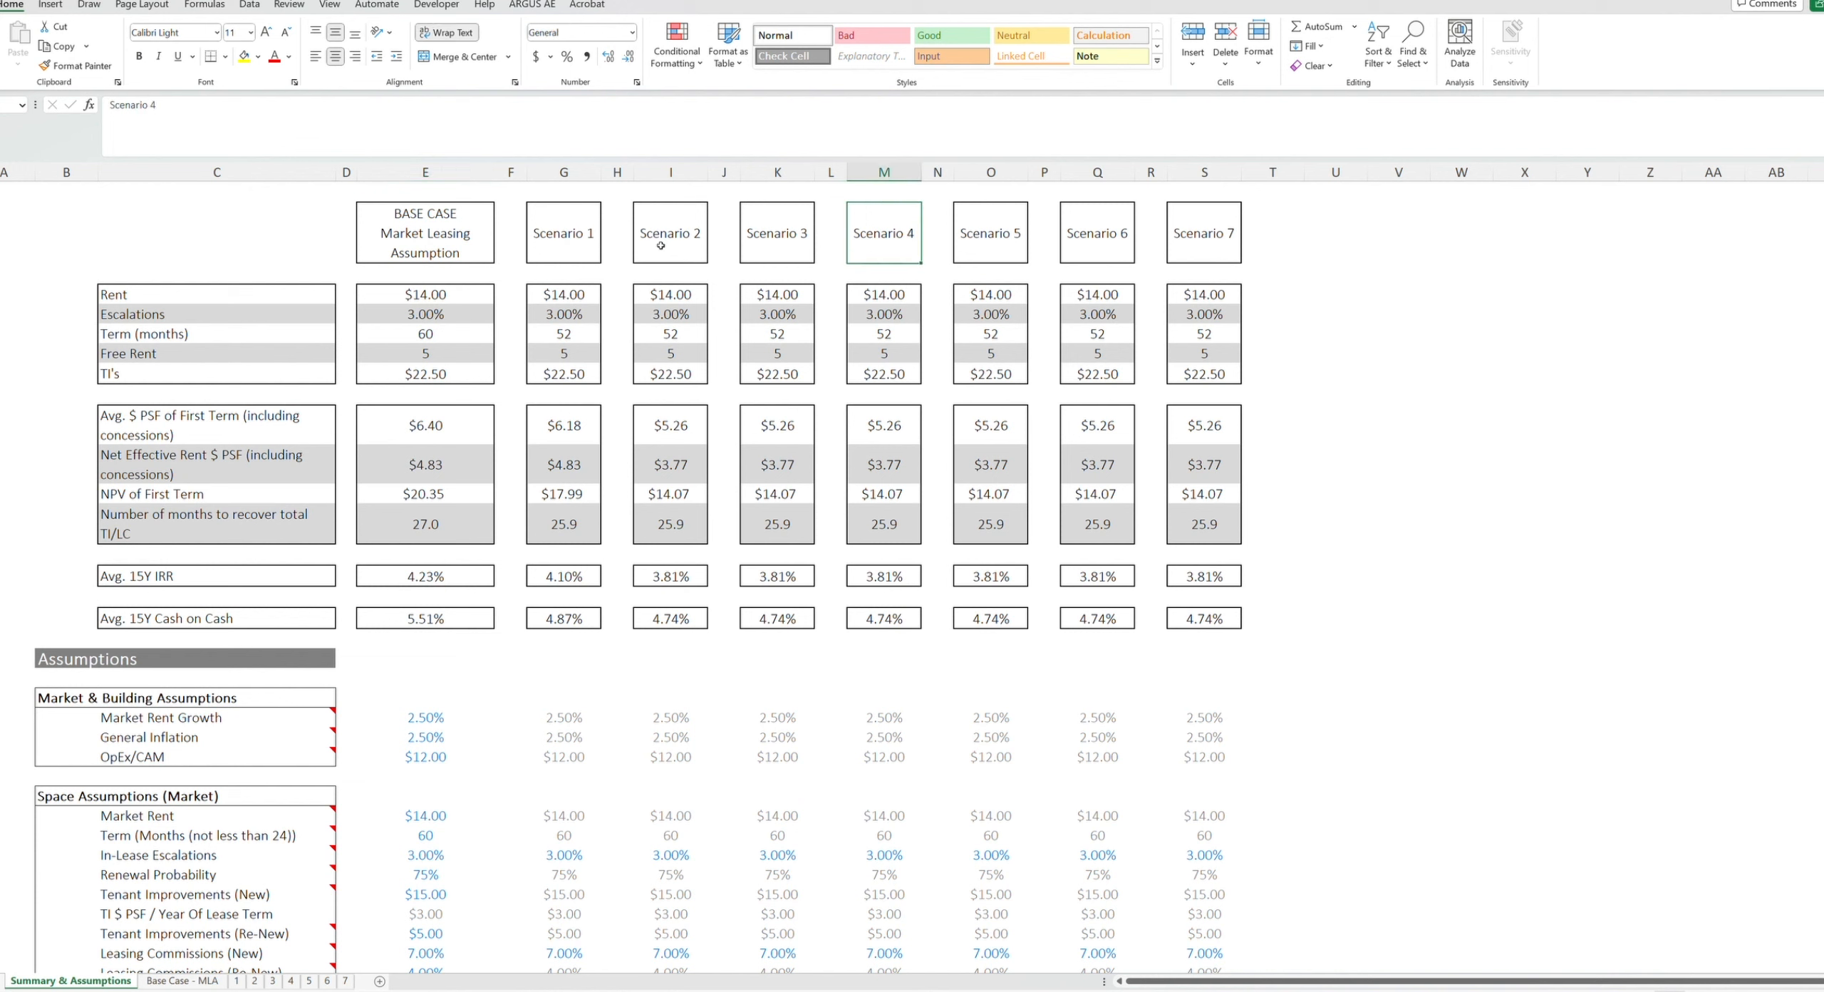
{"action": "left_click", "coordinate": [476, 247]}
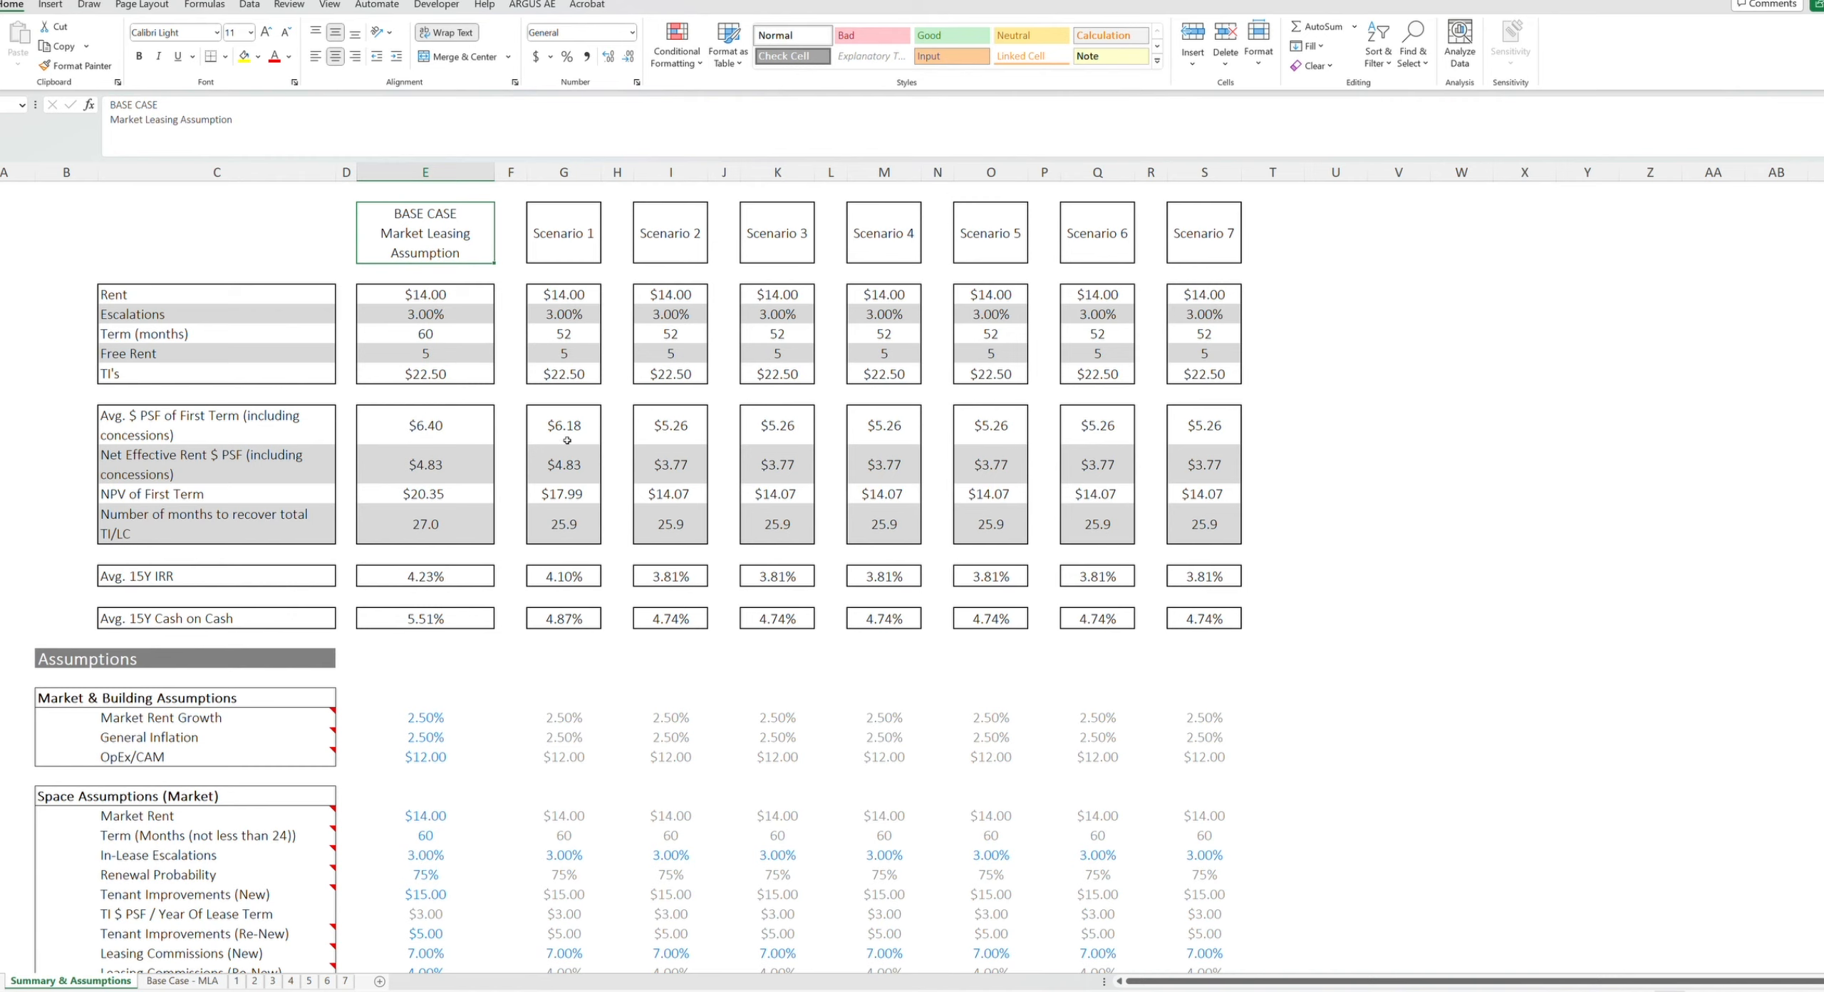
Step: Set Scenario 1's Proposed First Term Rent to $12.00 in the 1st Term Adjustments
{"action": "scroll", "coordinate": [571, 639], "scroll_direction": "down", "scroll_amount": 4}
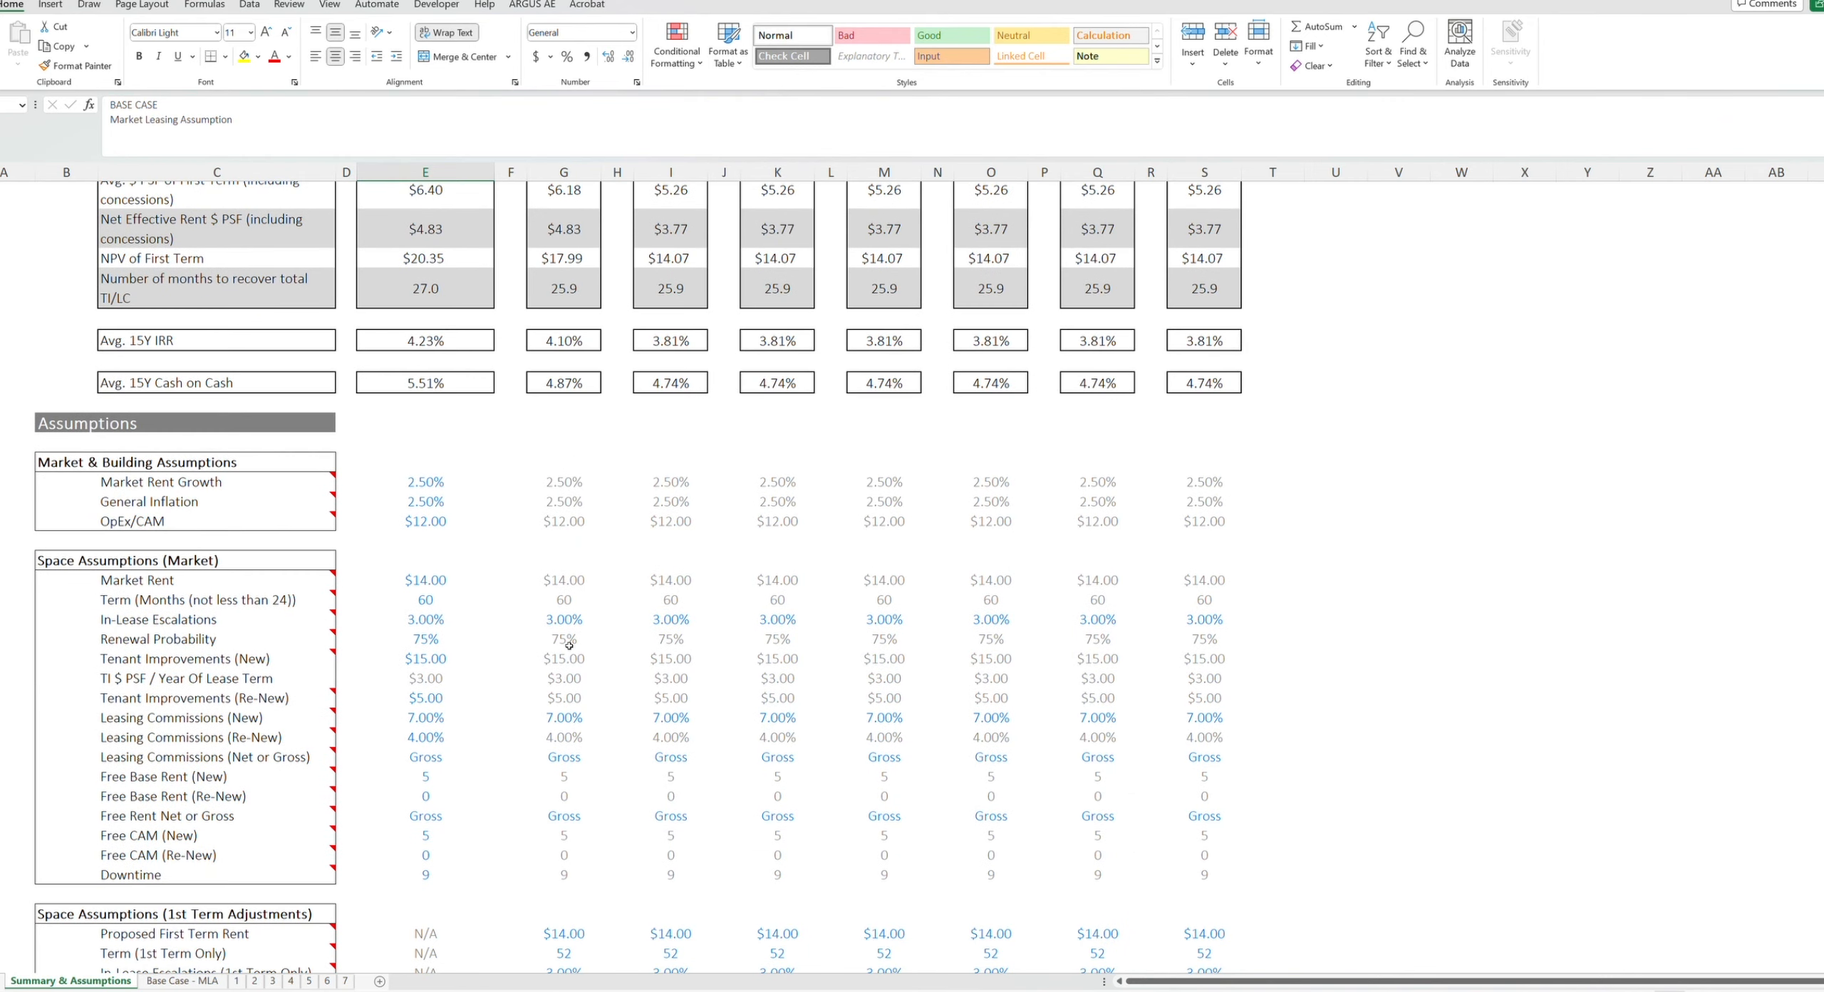
{"action": "scroll", "coordinate": [569, 631], "scroll_direction": "down", "scroll_amount": 5}
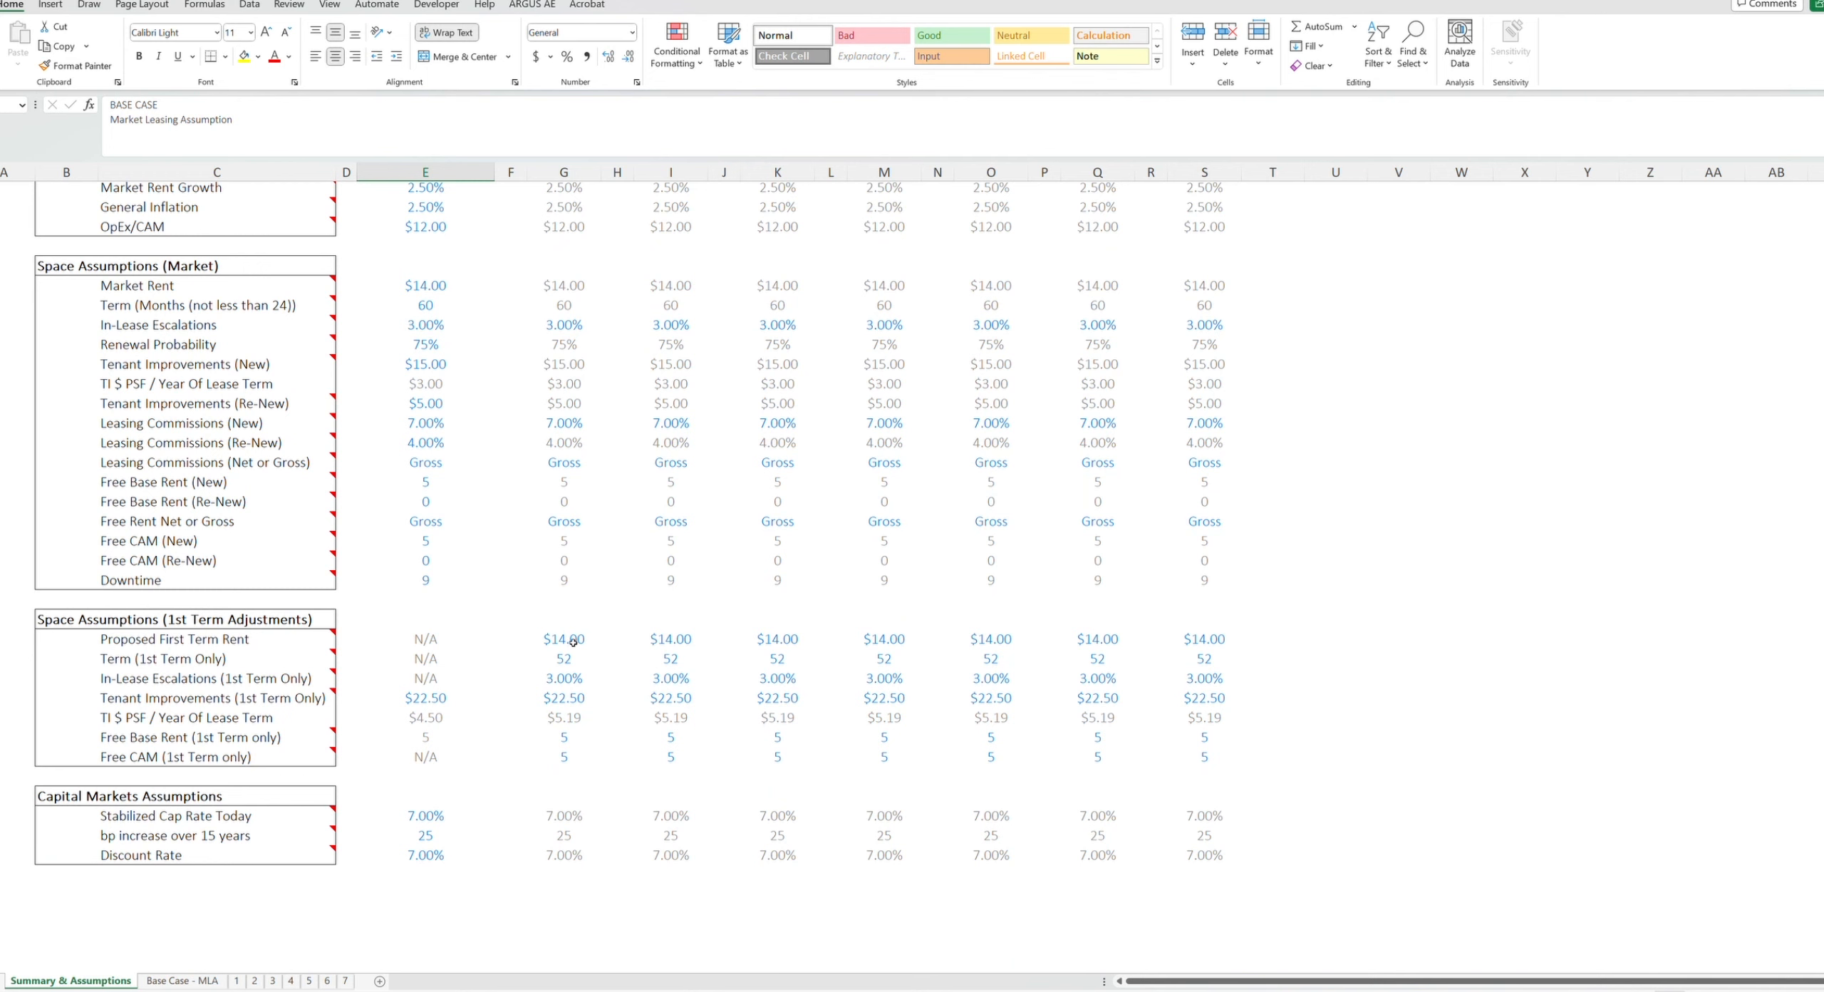
{"action": "left_click", "coordinate": [574, 637]}
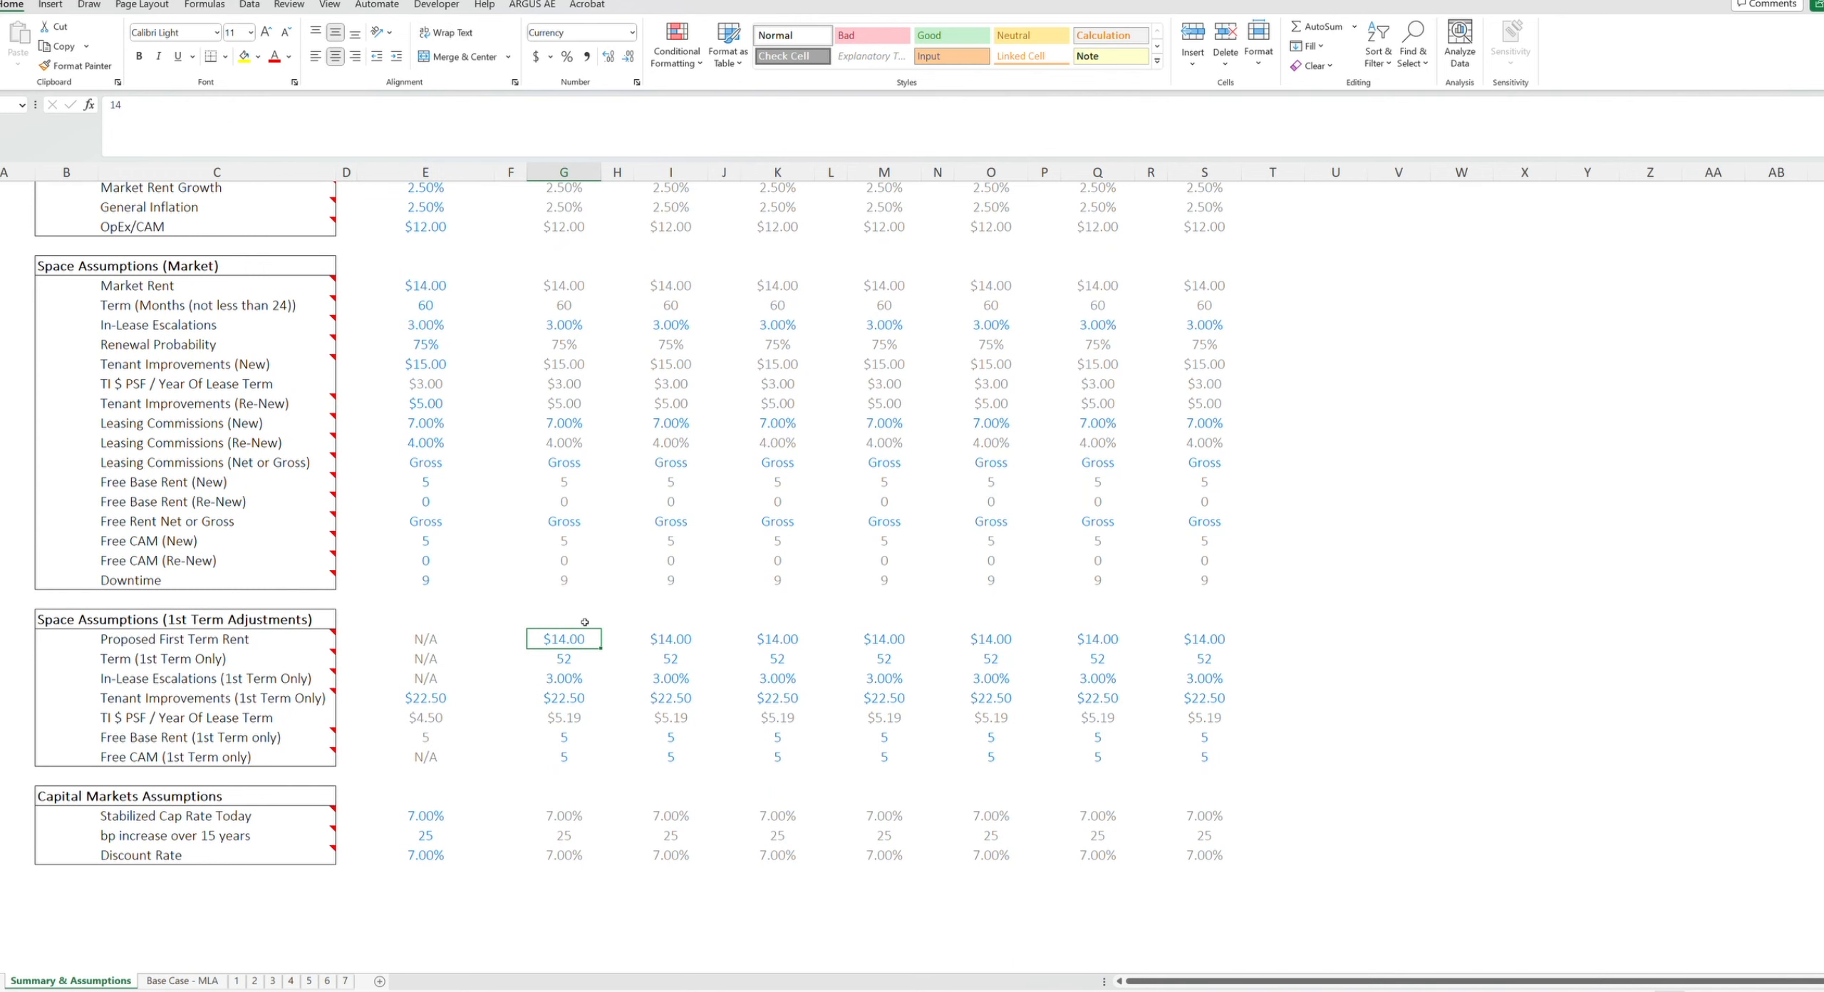
{"action": "scroll", "coordinate": [584, 622], "scroll_direction": "up", "scroll_amount": 5}
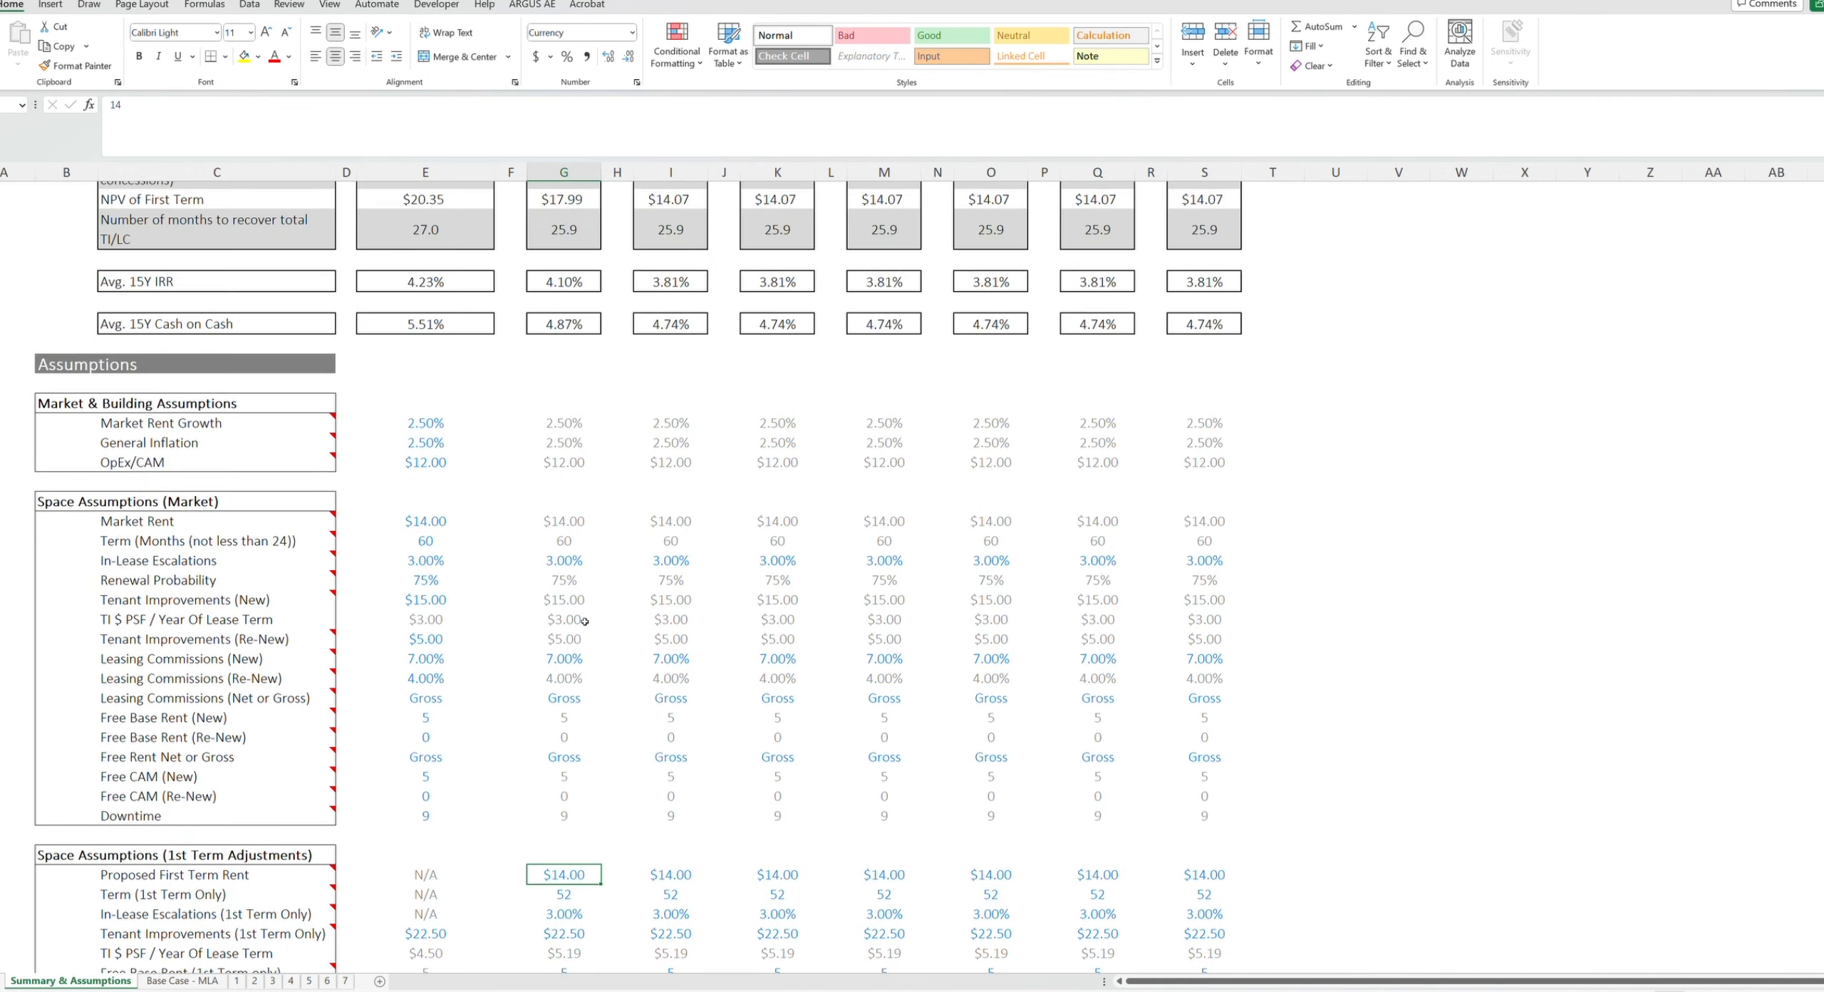
{"action": "scroll", "coordinate": [584, 621], "scroll_direction": "down", "scroll_amount": 3}
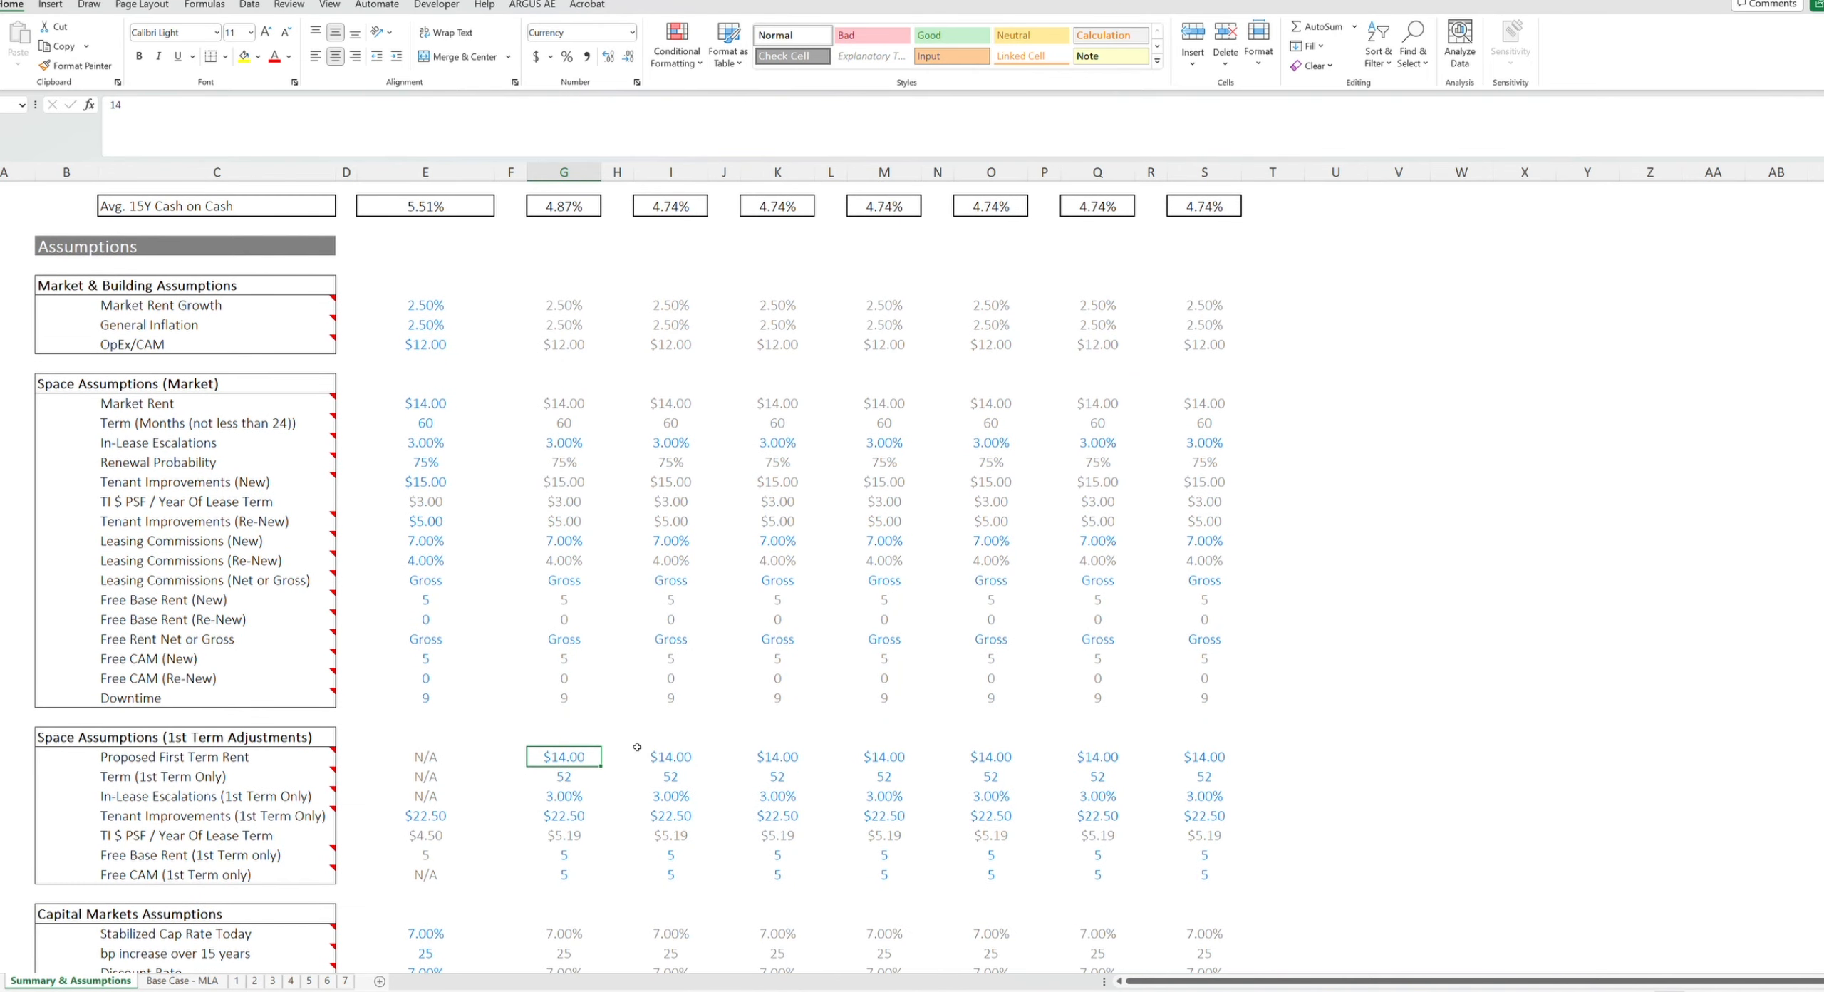
{"action": "type", "text": "12"}
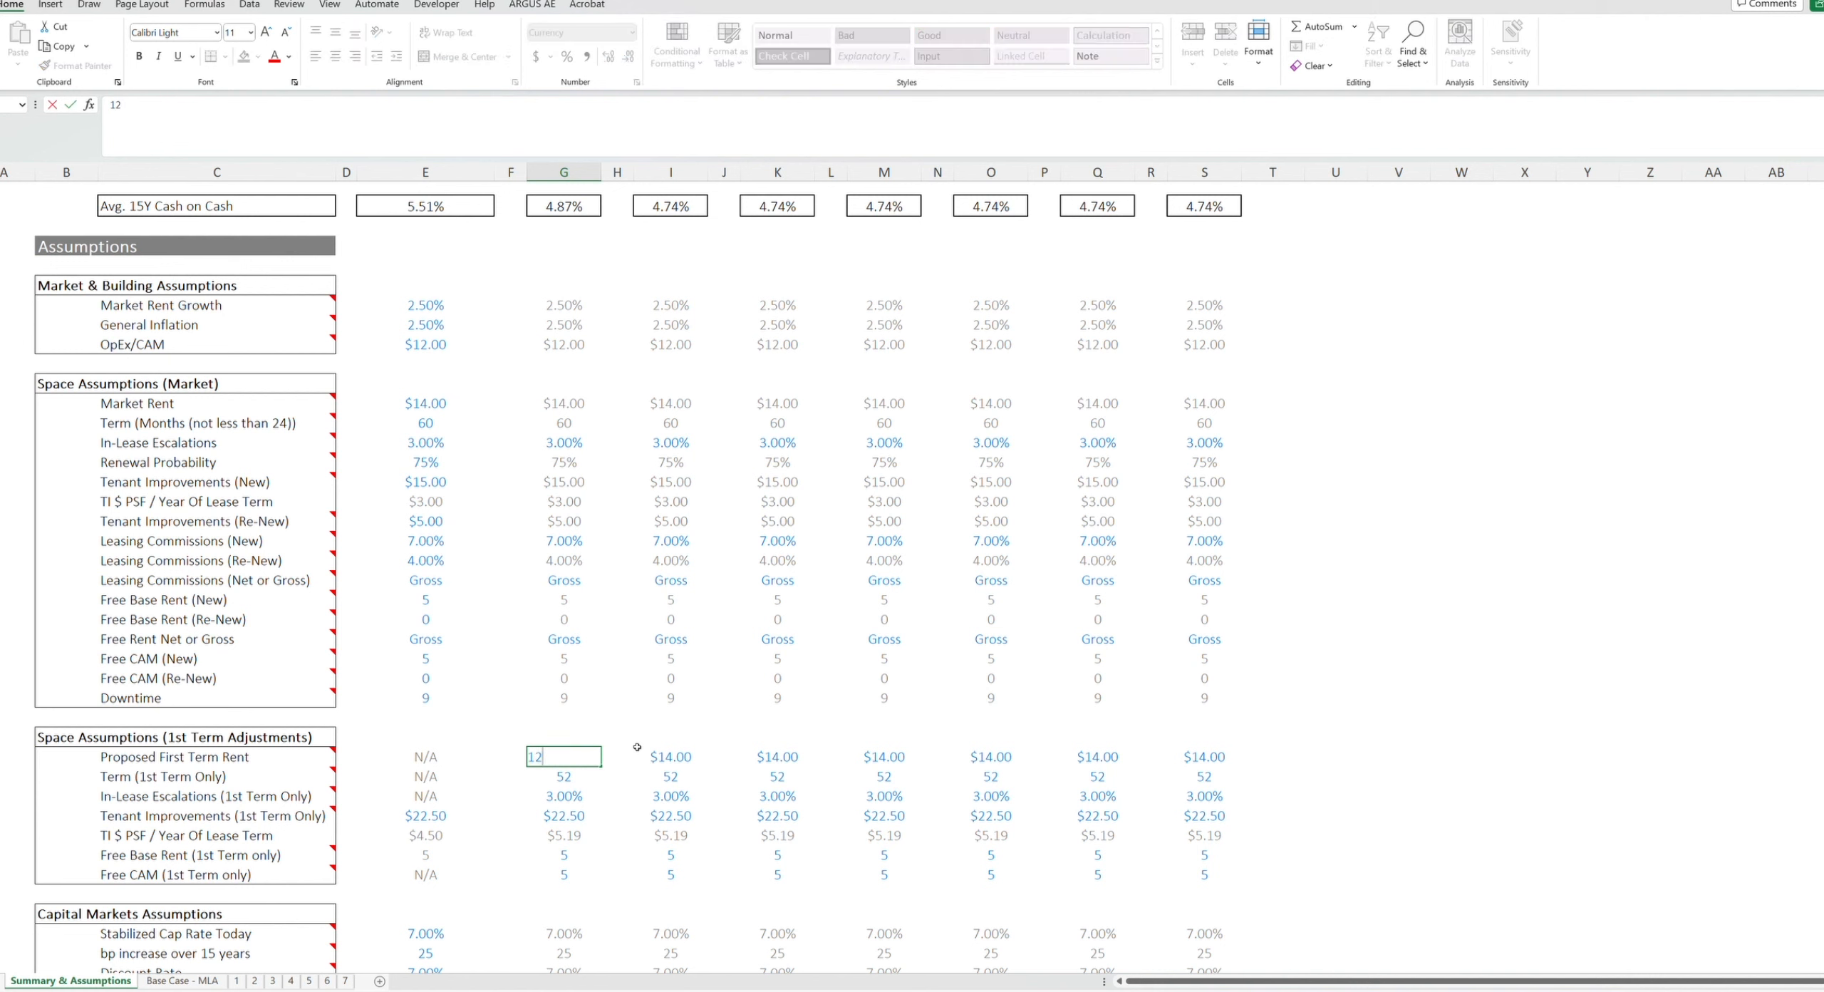
{"action": "key", "text": "Return"}
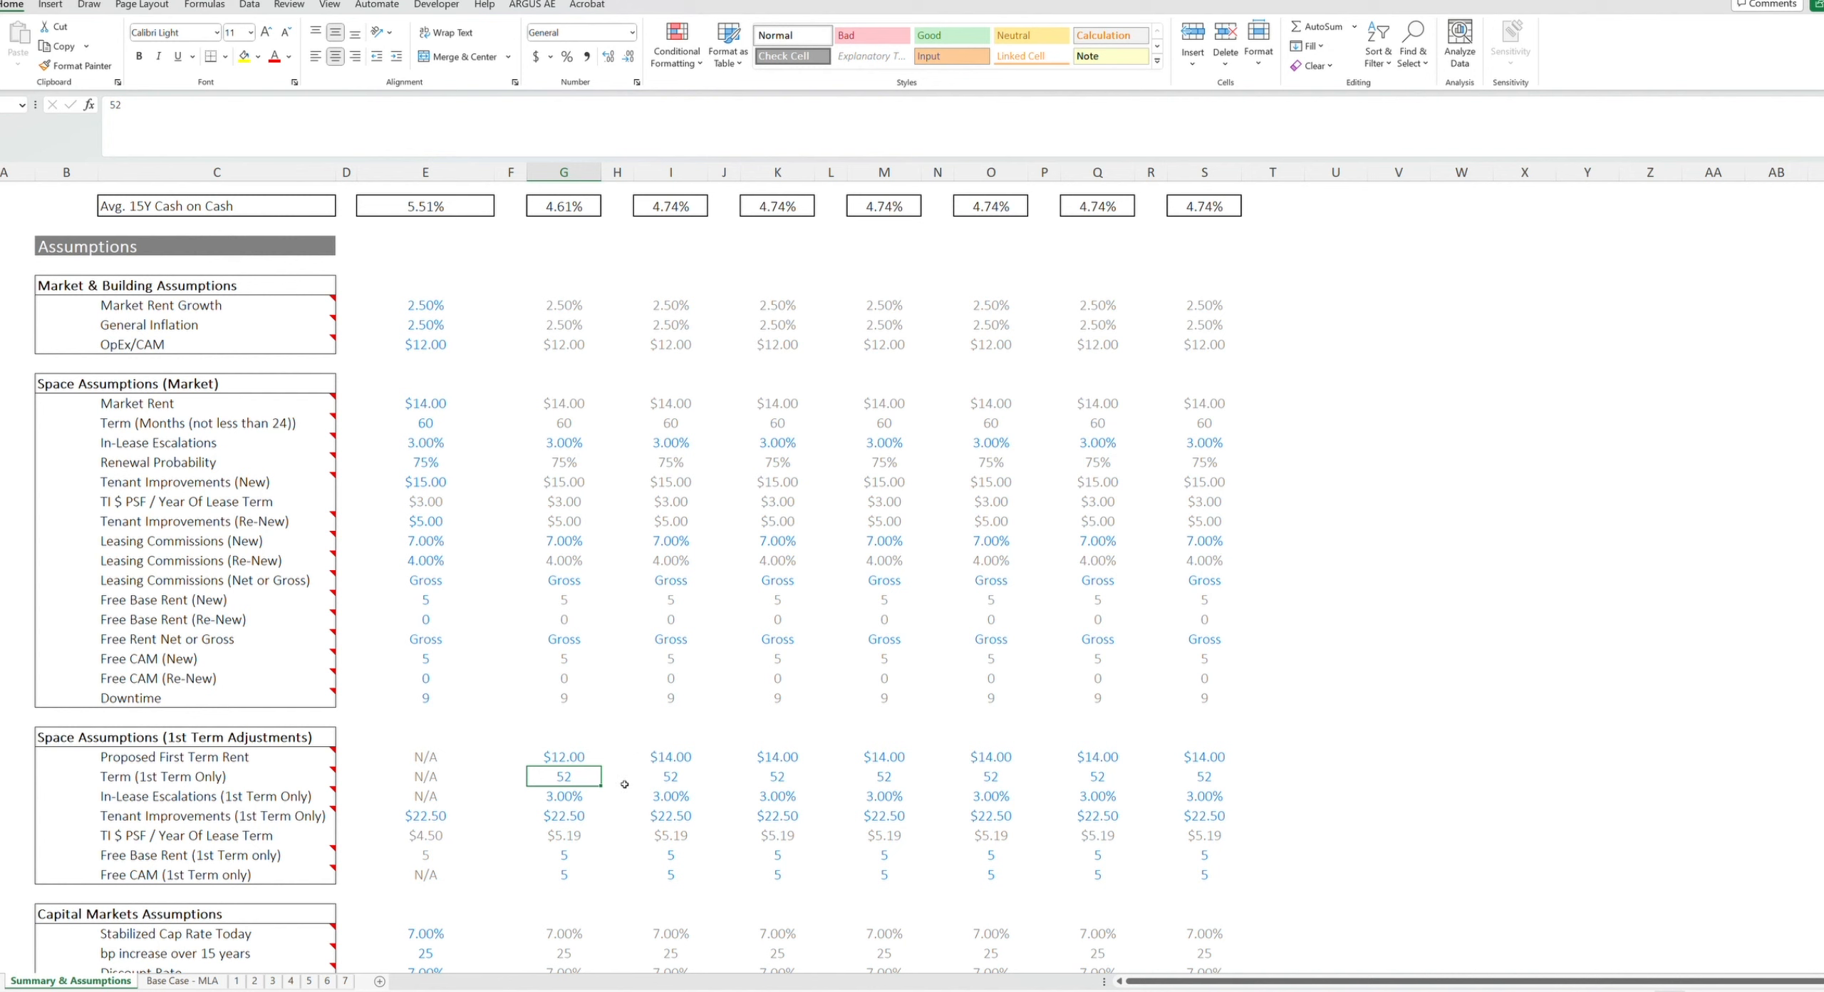
Step: Set Scenario 1's first-term length to 80 months and its first-term Tenant Improvements to $15.00
{"action": "type", "text": "80"}
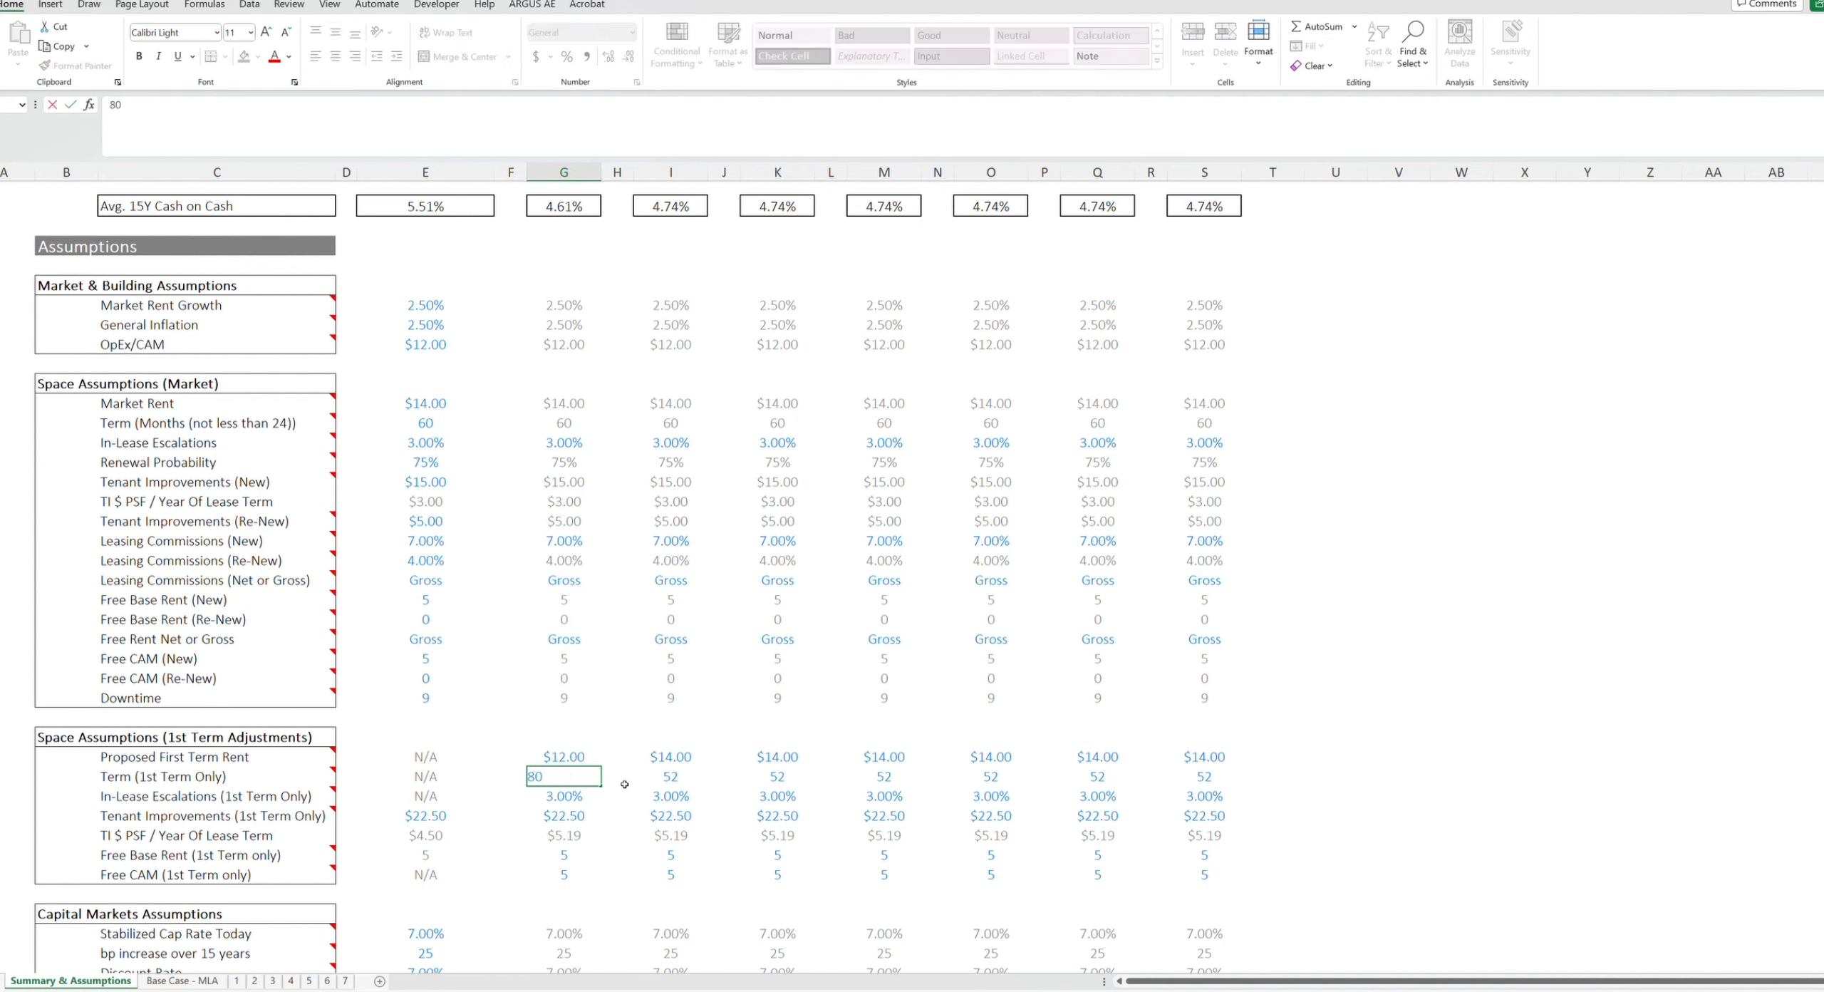
{"action": "key", "text": "Return"}
{"action": "key", "text": "Return"}
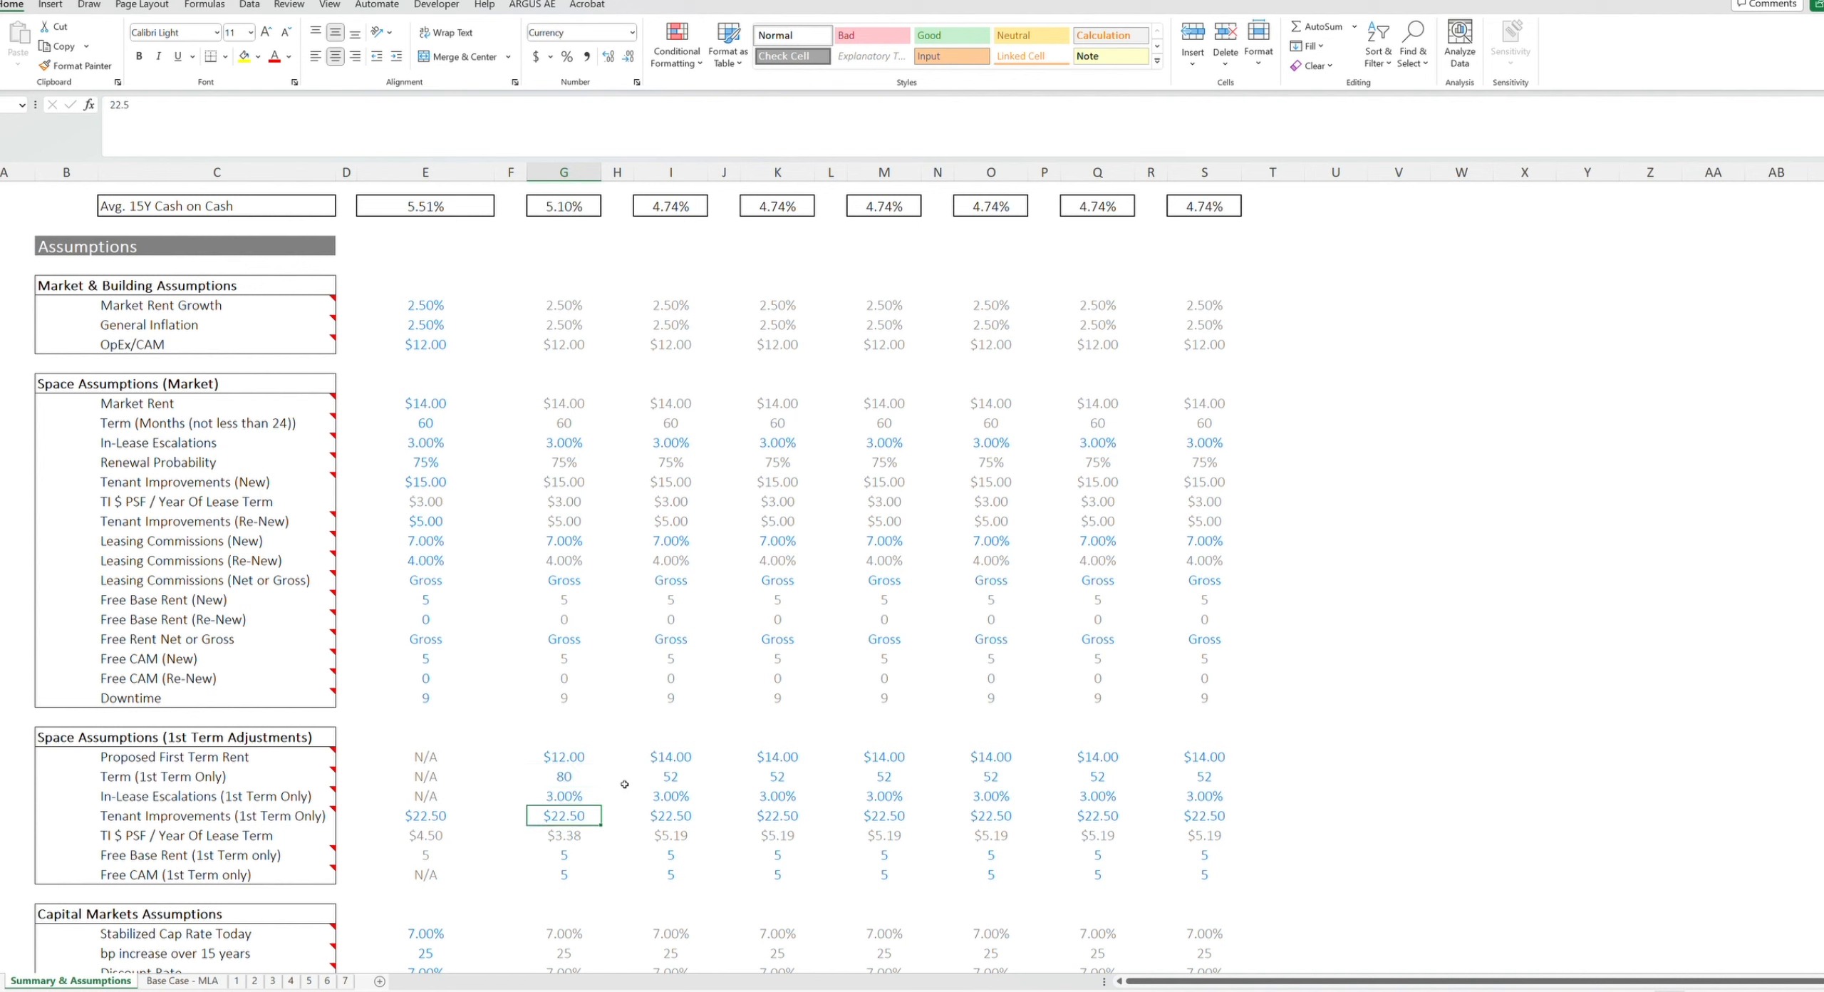
{"action": "type", "text": "15"}
{"action": "key", "text": "Return"}
Step: Check Scenario 1's summary rent, compare its 15-year IRR with the base case, and check the base case's cash on cash
{"action": "scroll", "coordinate": [581, 699], "scroll_direction": "up", "scroll_amount": 7}
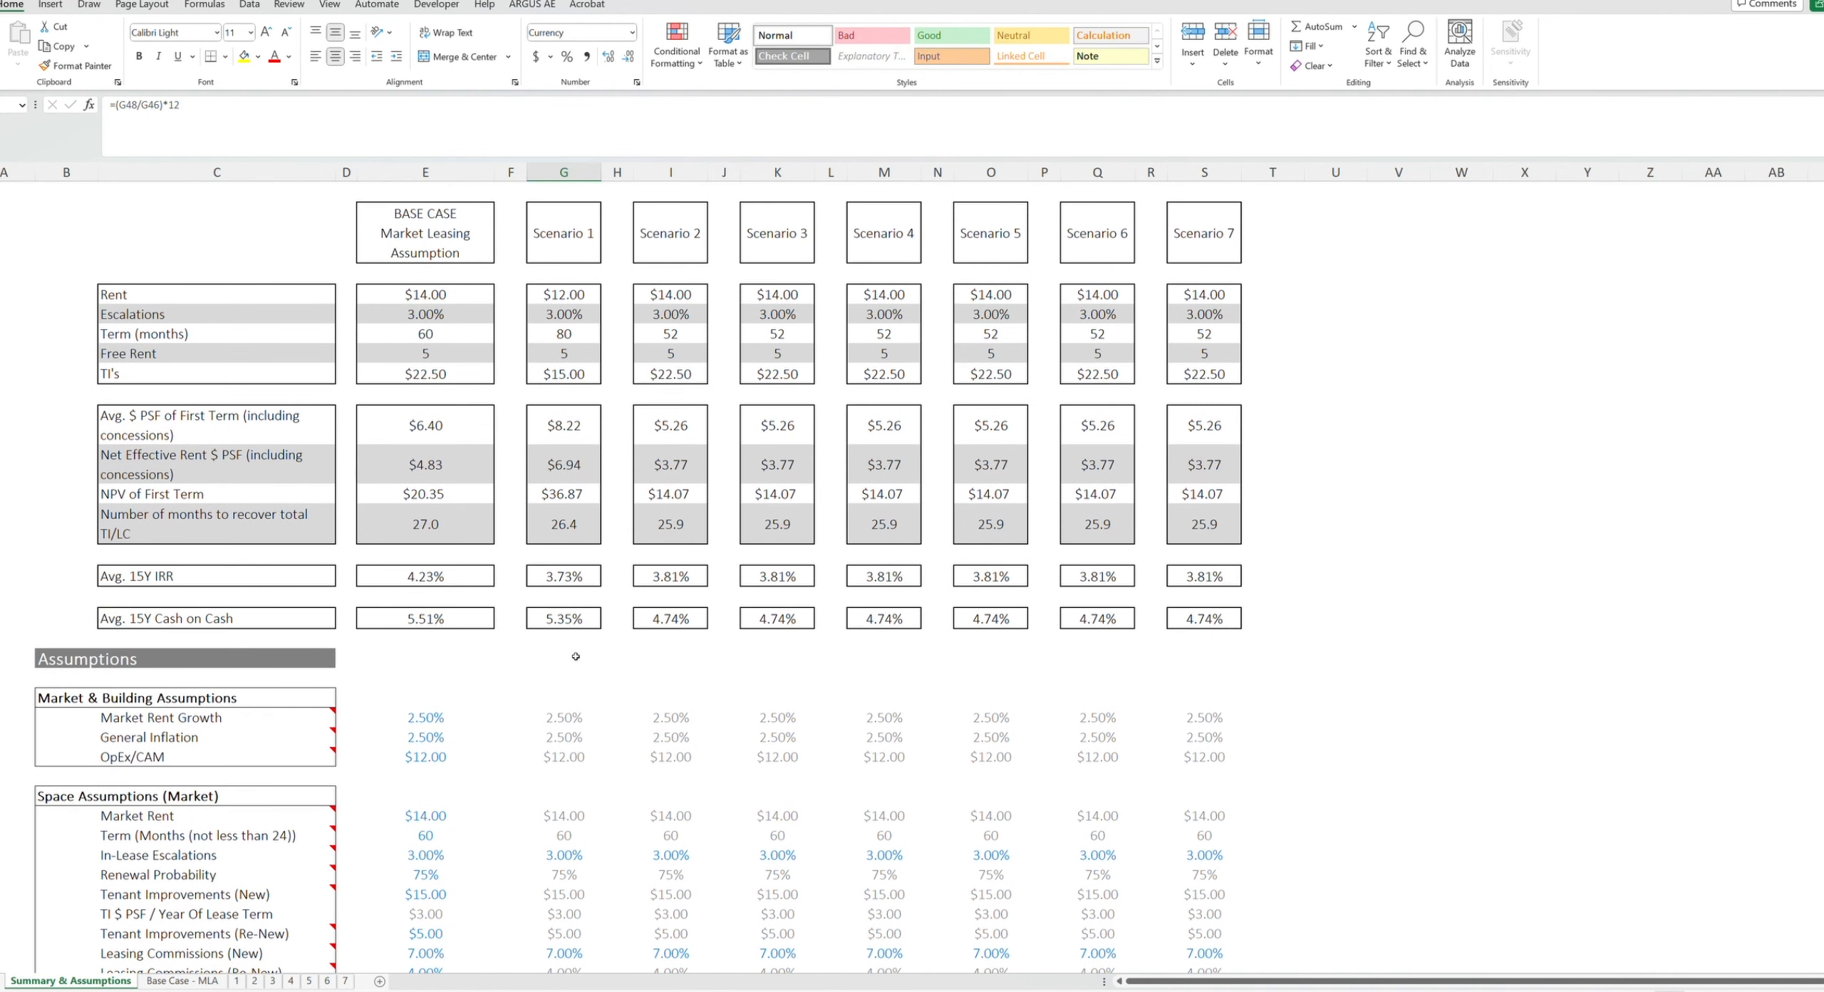
{"action": "left_click", "coordinate": [572, 294]}
{"action": "left_click", "coordinate": [447, 585]}
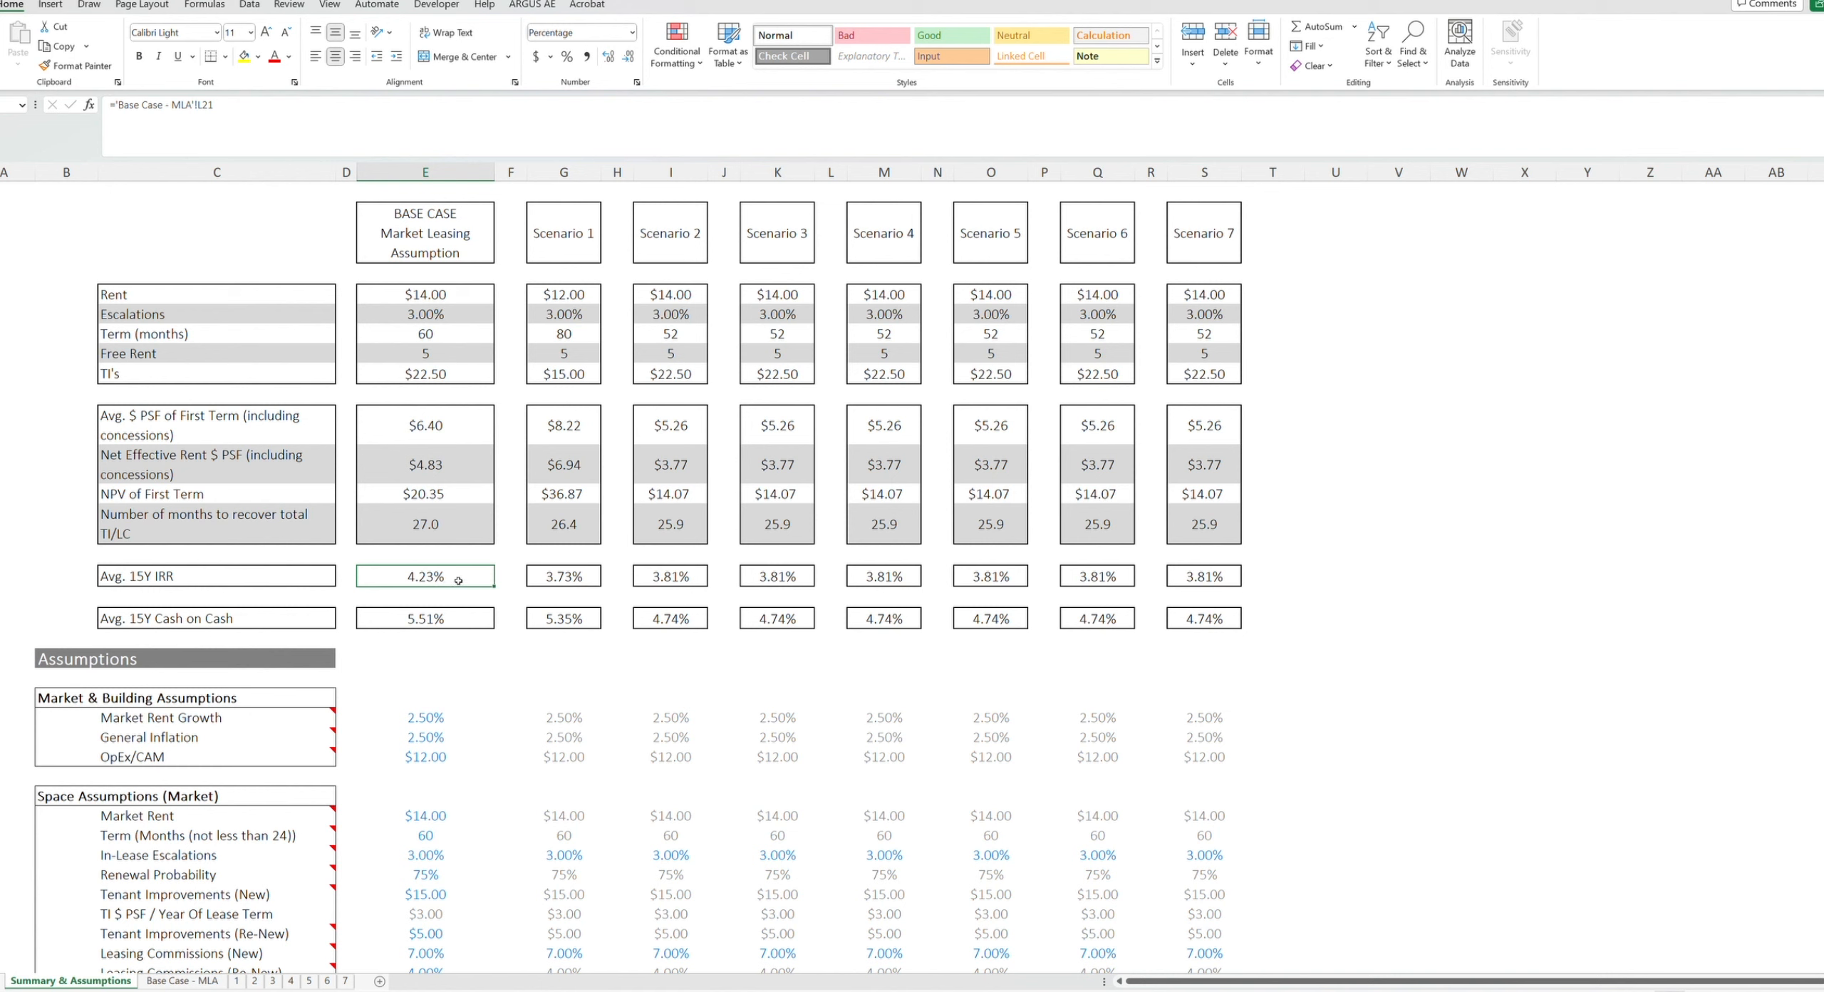
{"action": "left_click", "coordinate": [557, 579]}
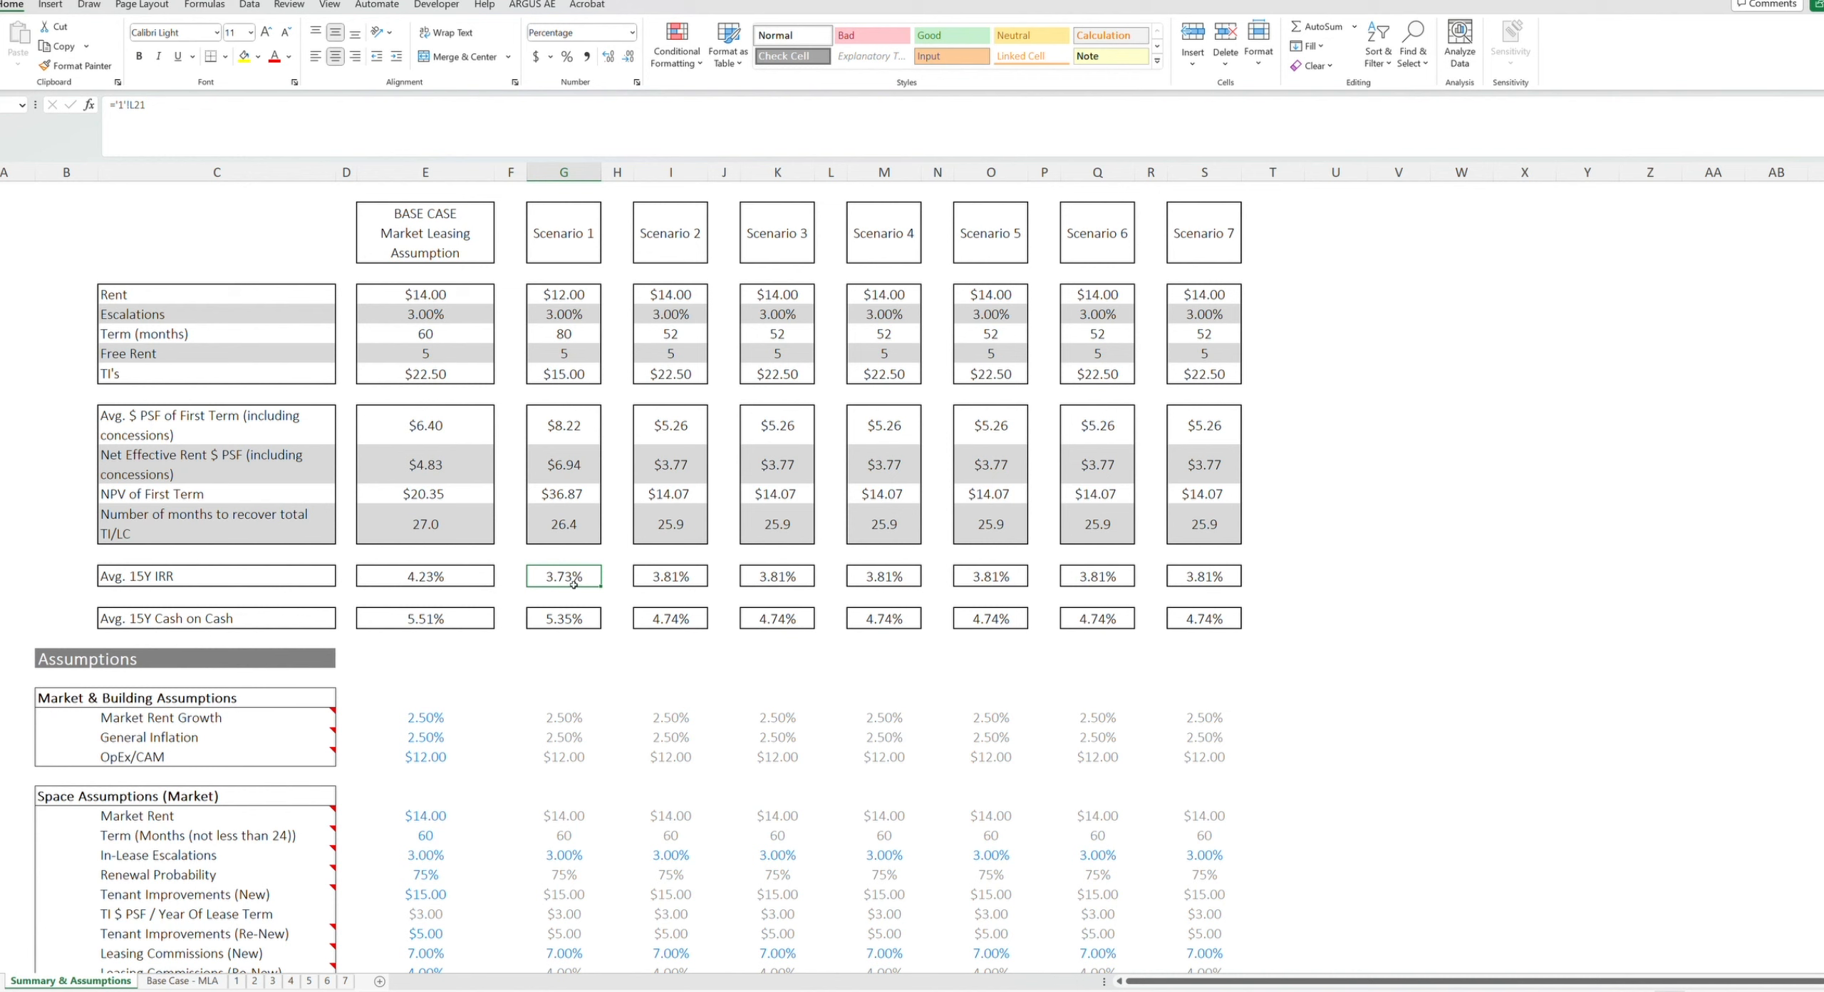
{"action": "left_click", "coordinate": [468, 625]}
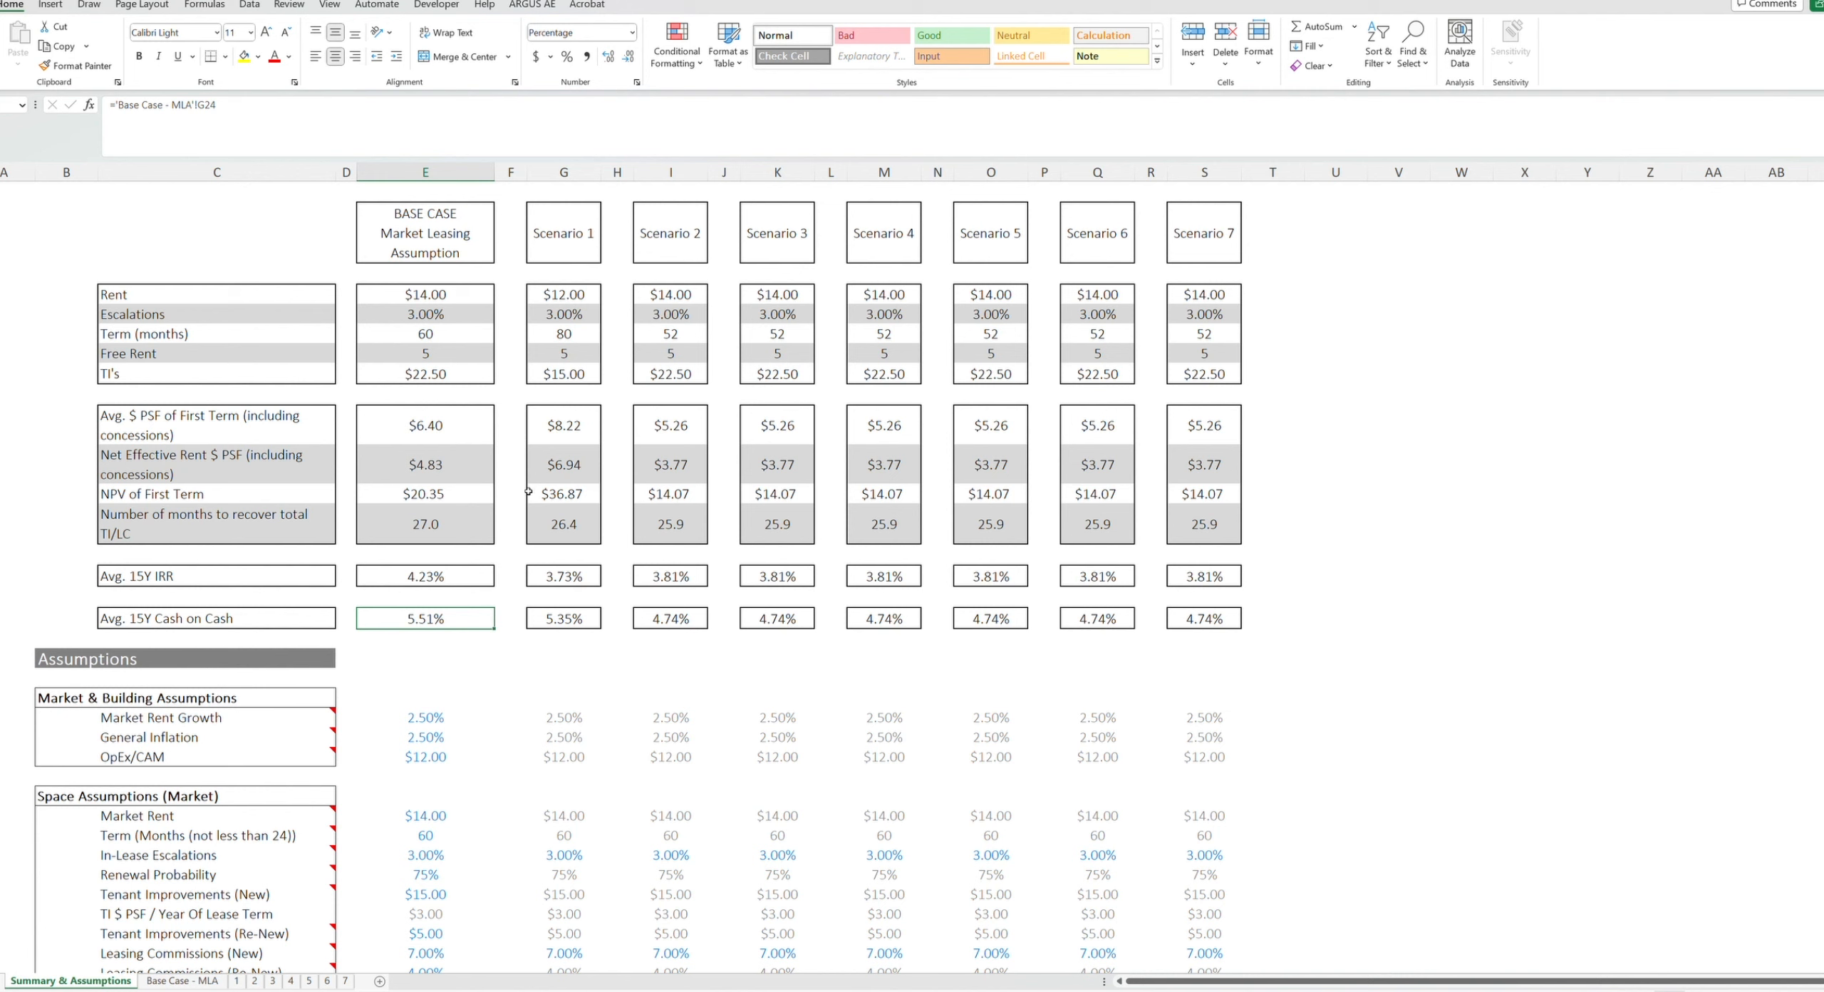
Step: Compare the Net Effective Rent PSF of Scenario 1 and the base case, and recheck the base case rent
{"action": "left_click", "coordinate": [428, 472]}
{"action": "left_click", "coordinate": [285, 462]}
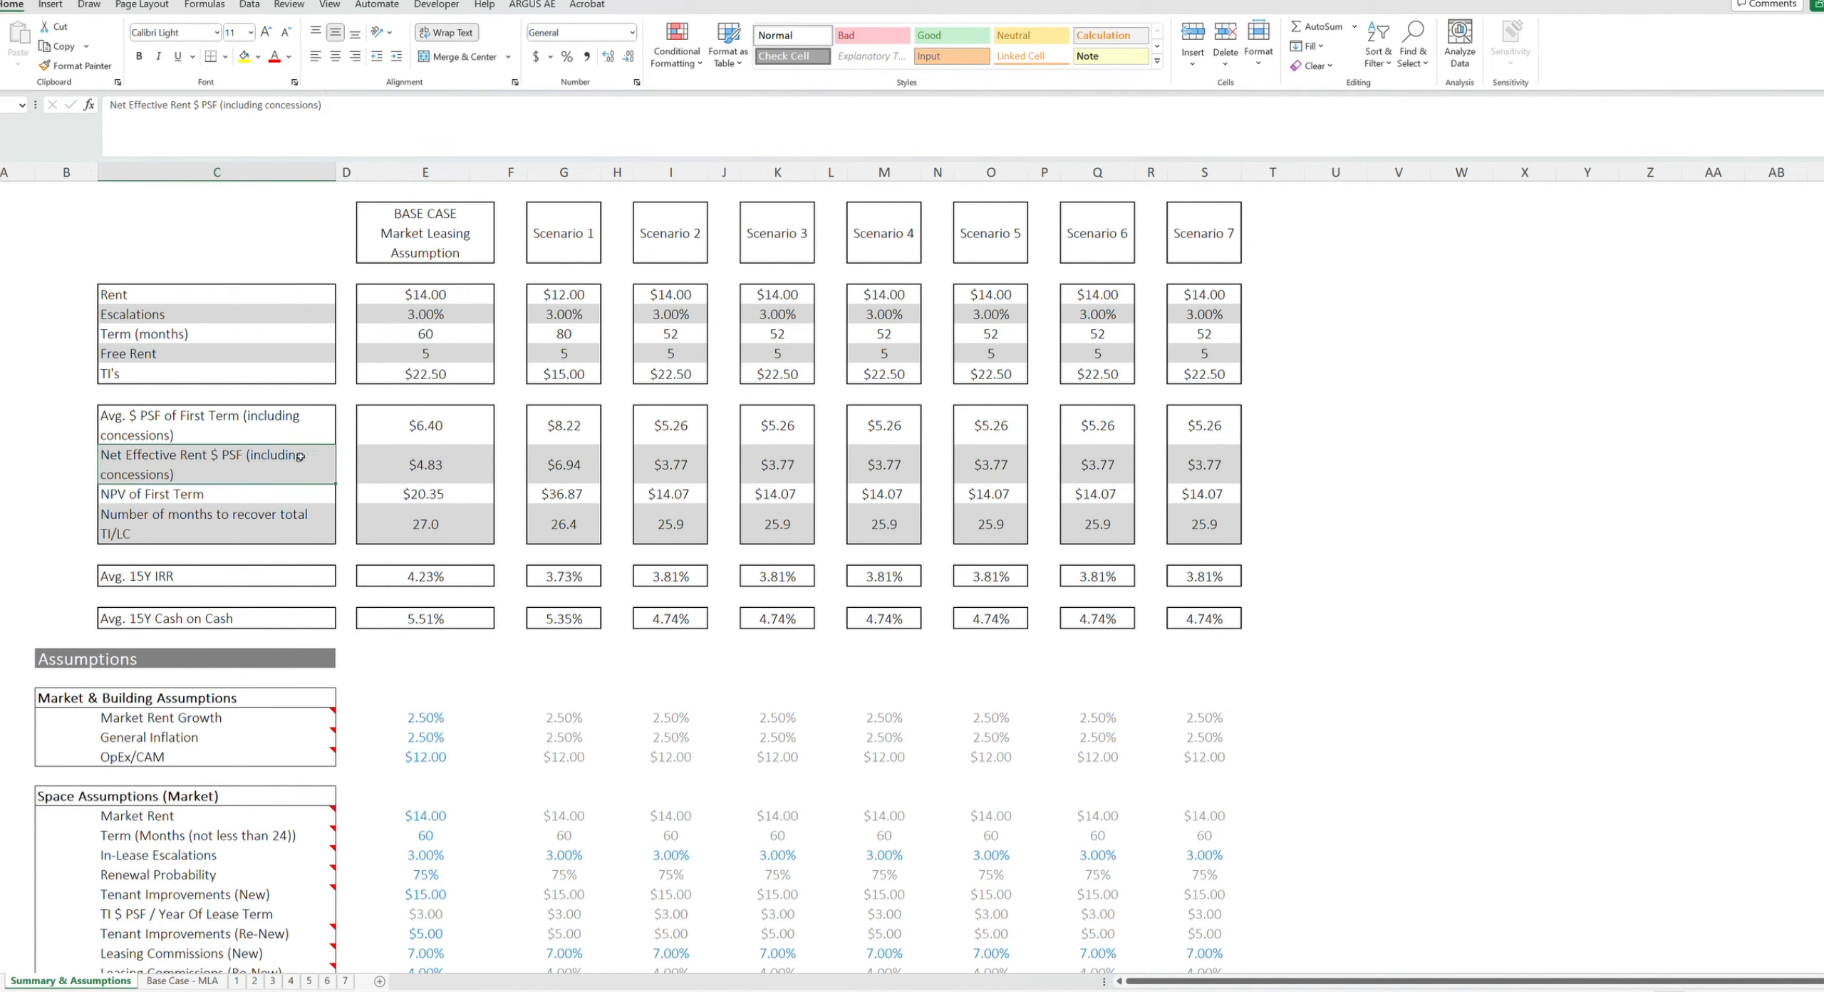
{"action": "left_click", "coordinate": [404, 464]}
{"action": "left_click", "coordinate": [559, 466]}
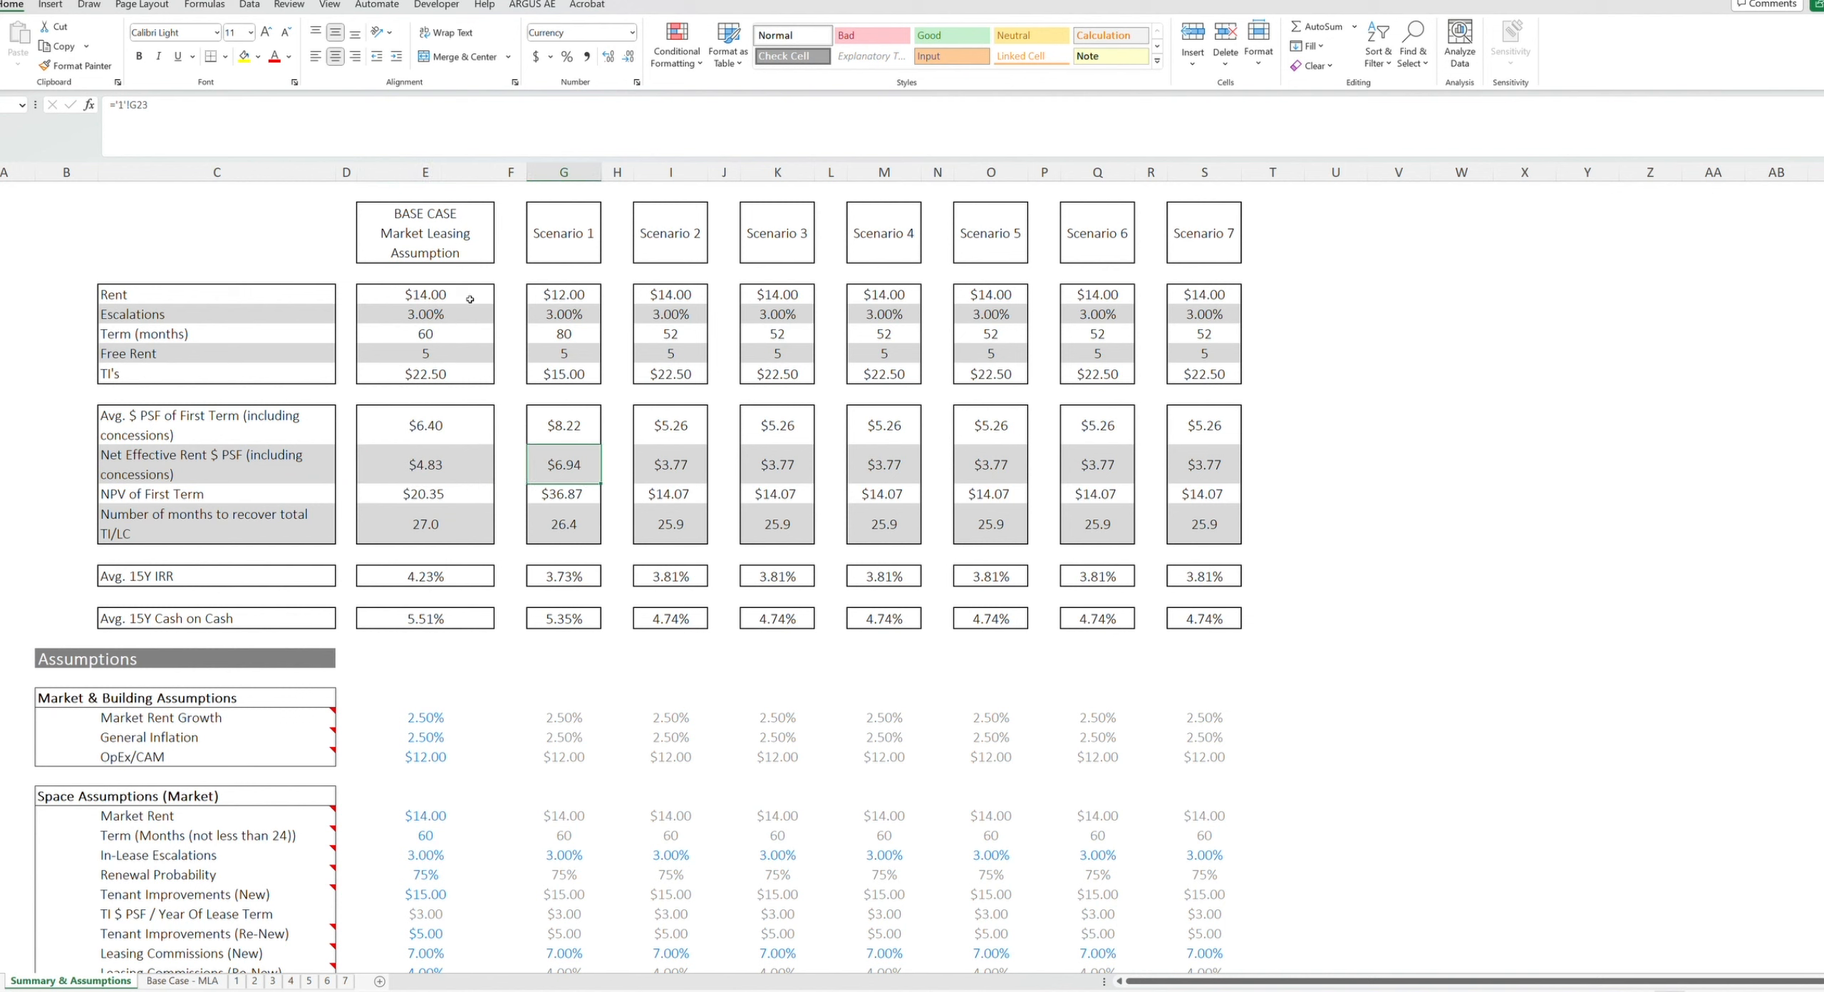
{"action": "left_click", "coordinate": [466, 301]}
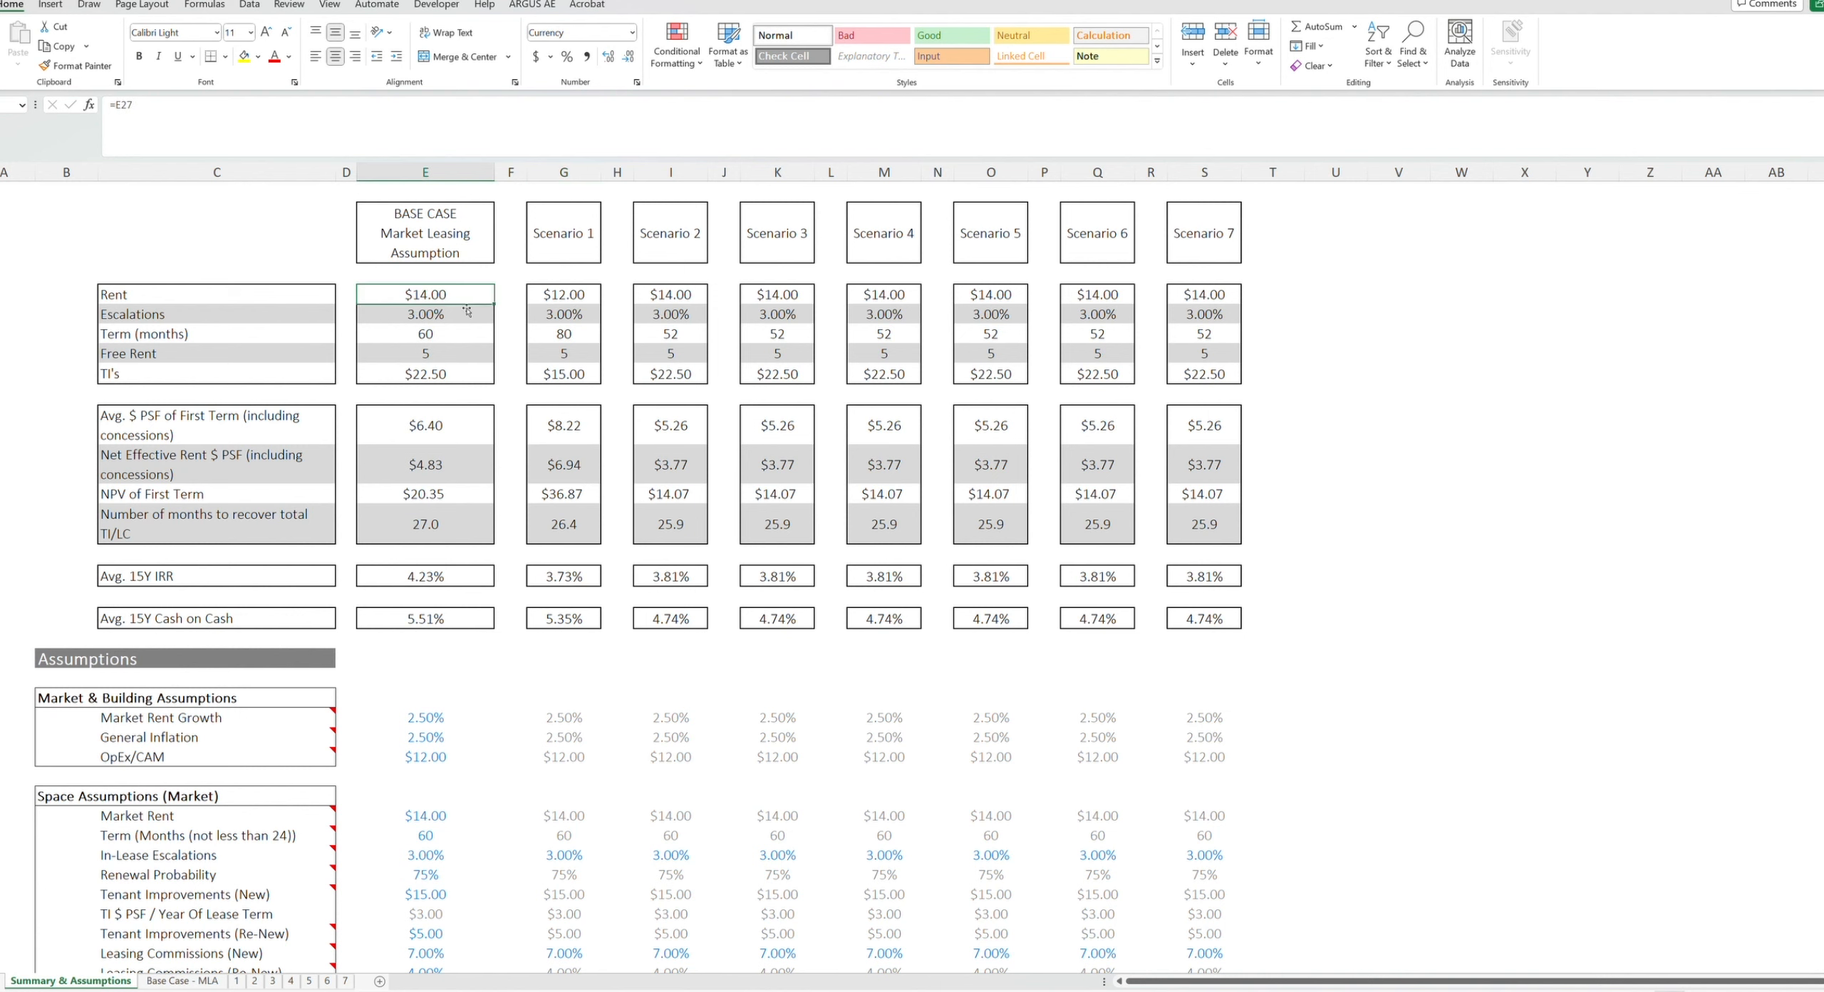
{"action": "left_click", "coordinate": [549, 230]}
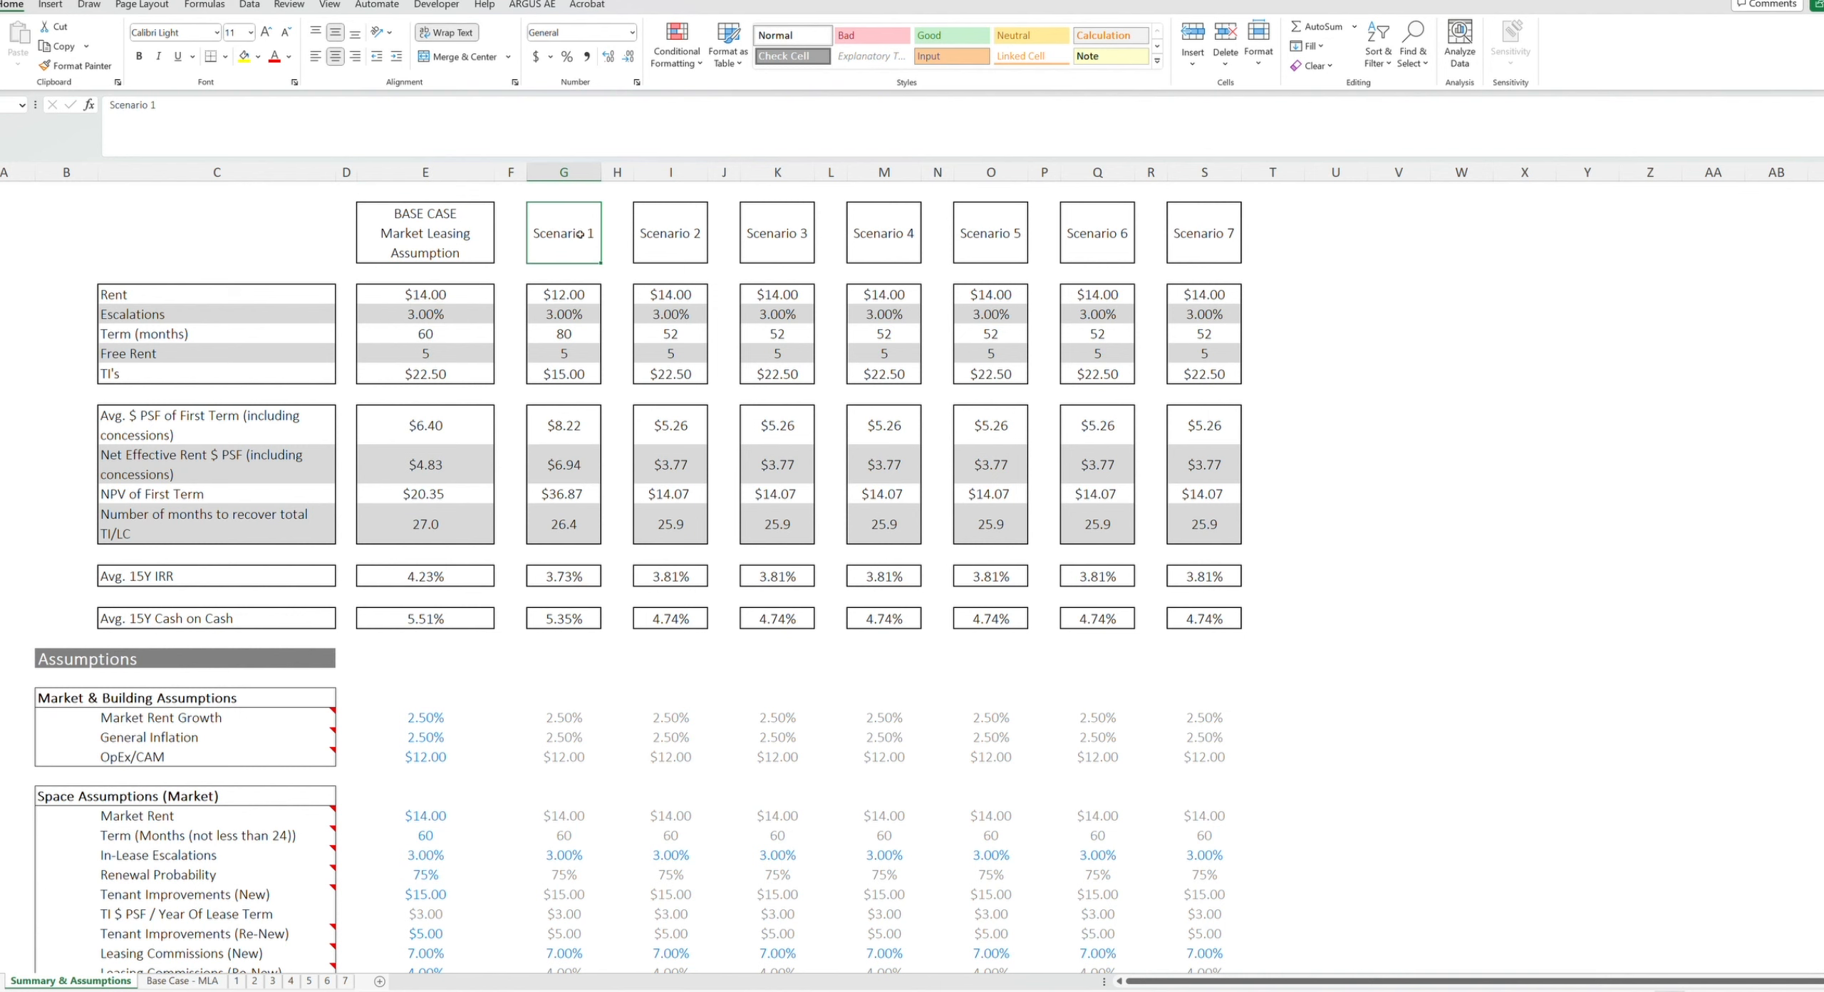
Step: Set Scenario 2's Proposed First Term Rent to $12.25 in the 1st Term Adjustments
{"action": "scroll", "coordinate": [668, 652], "scroll_direction": "down", "scroll_amount": 10}
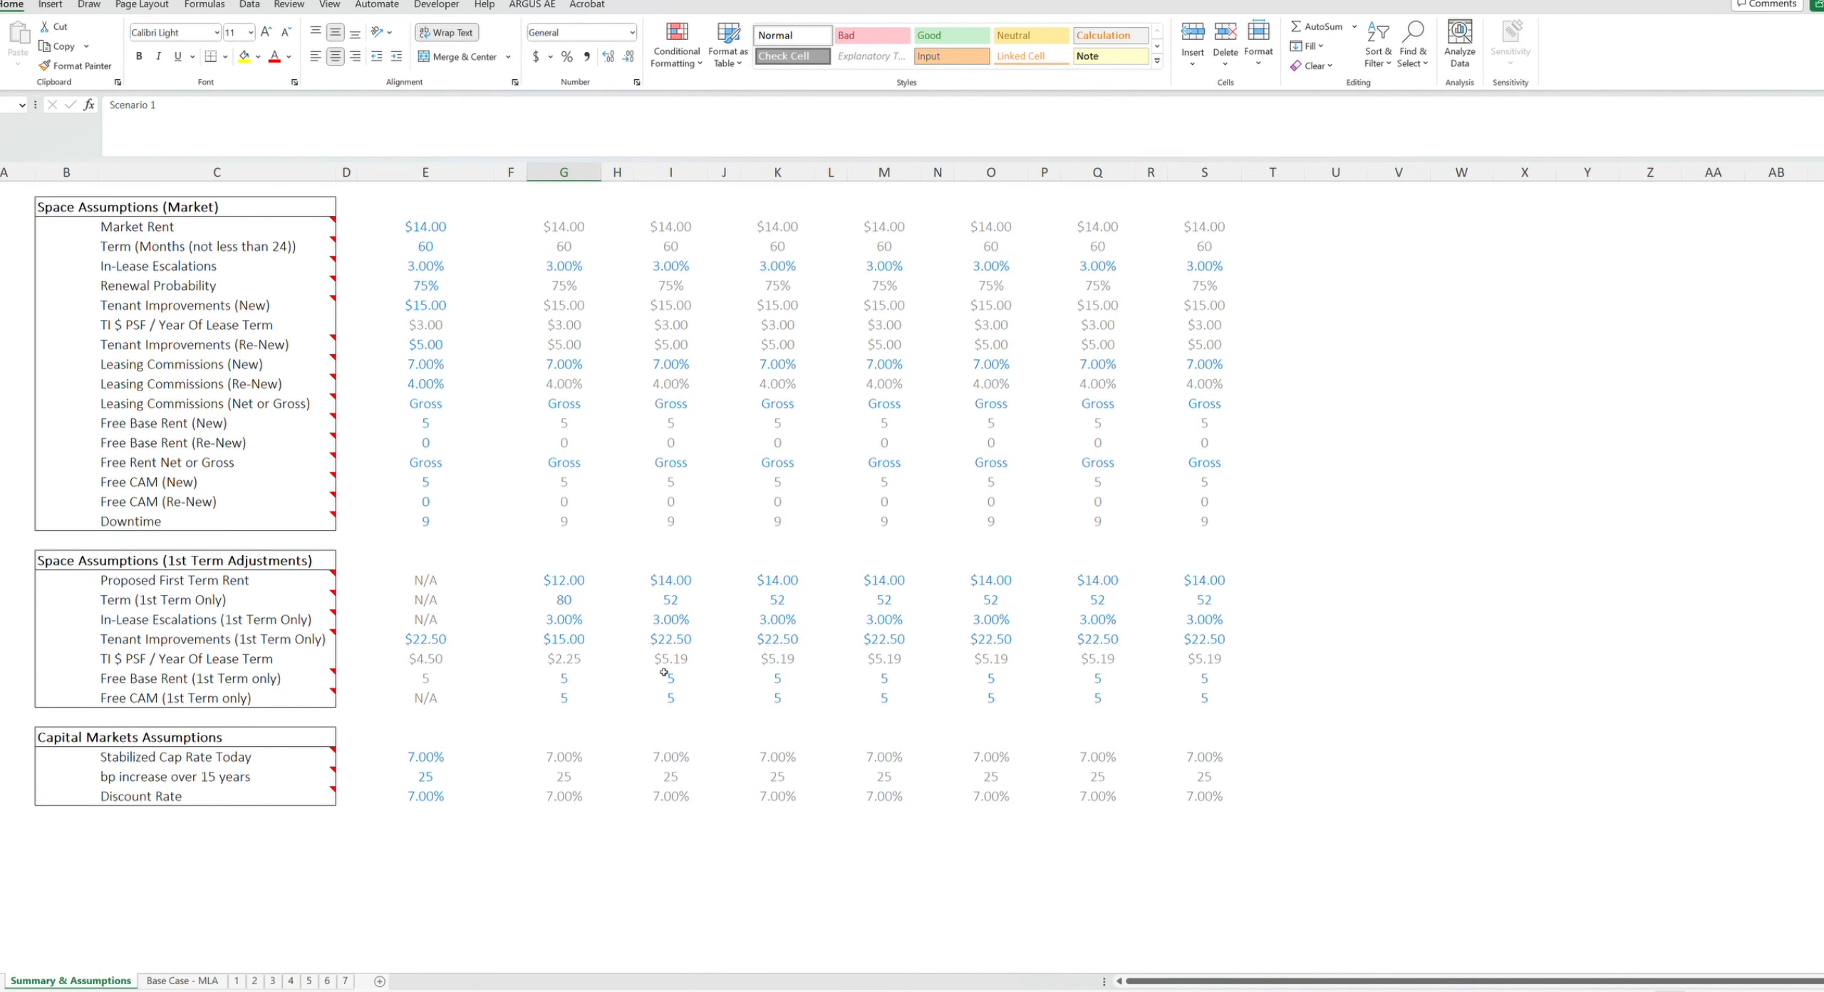
{"action": "left_click", "coordinate": [670, 580]}
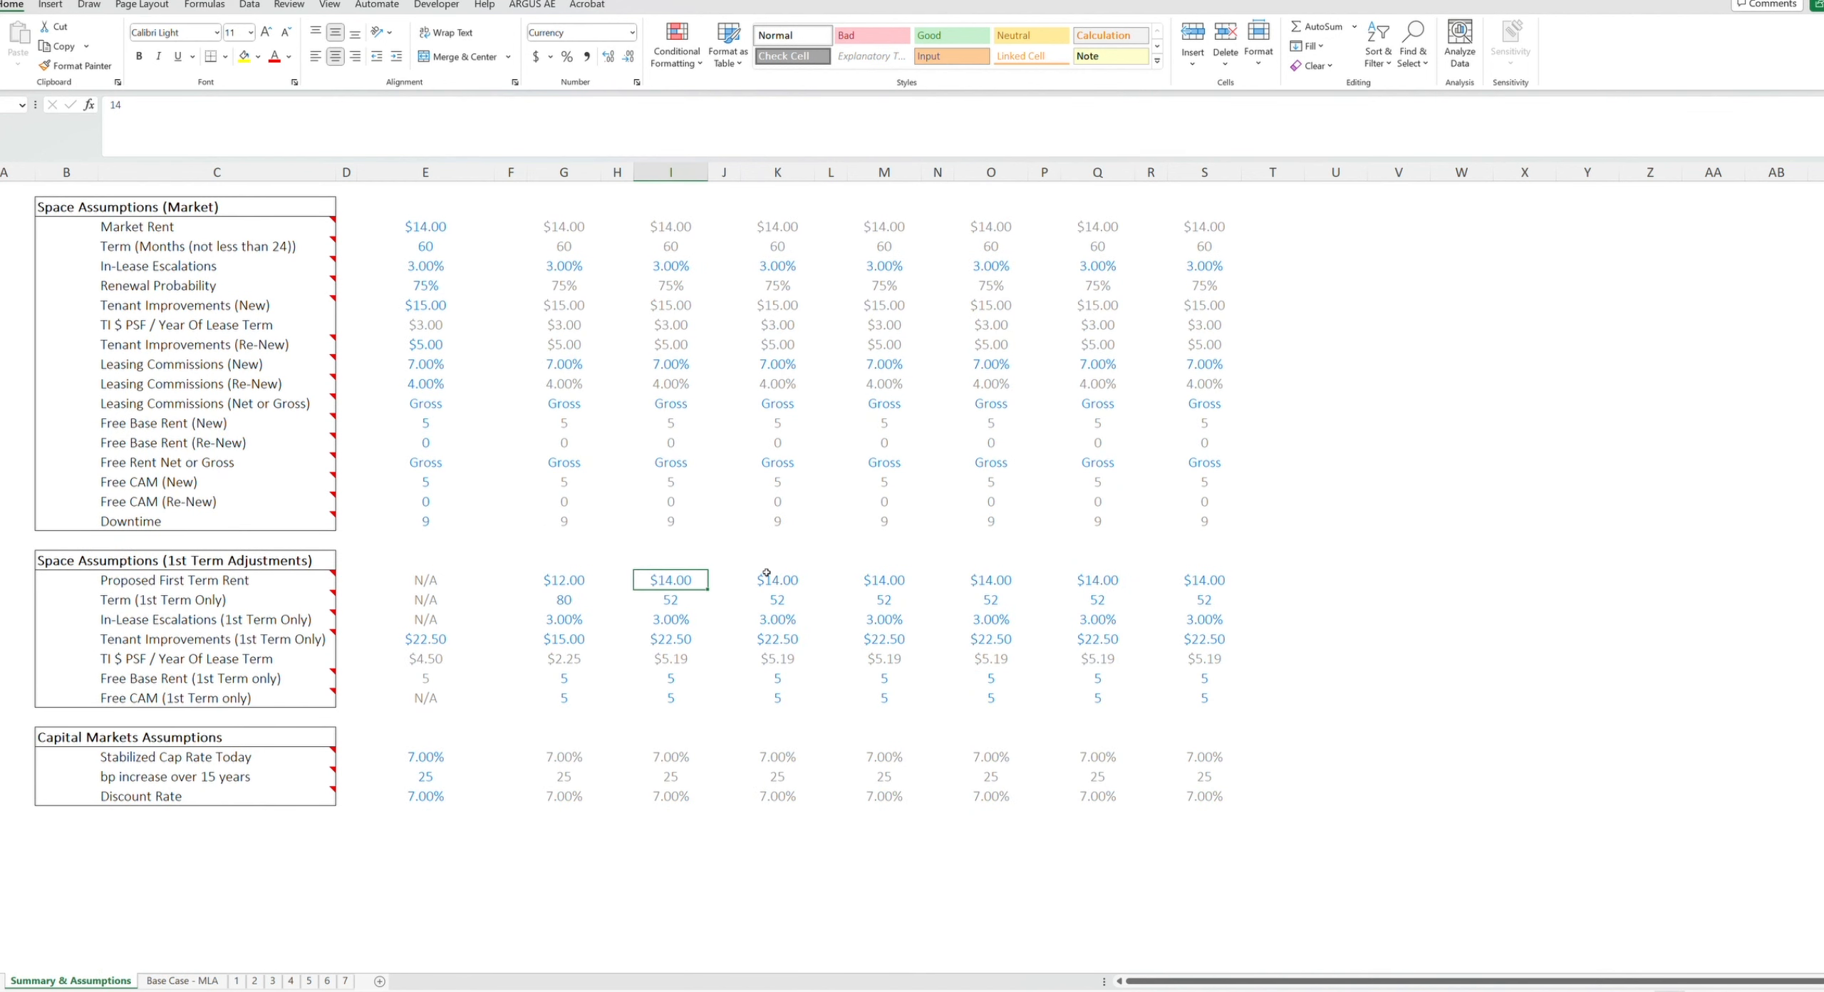
{"action": "type", "text": "12.25"}
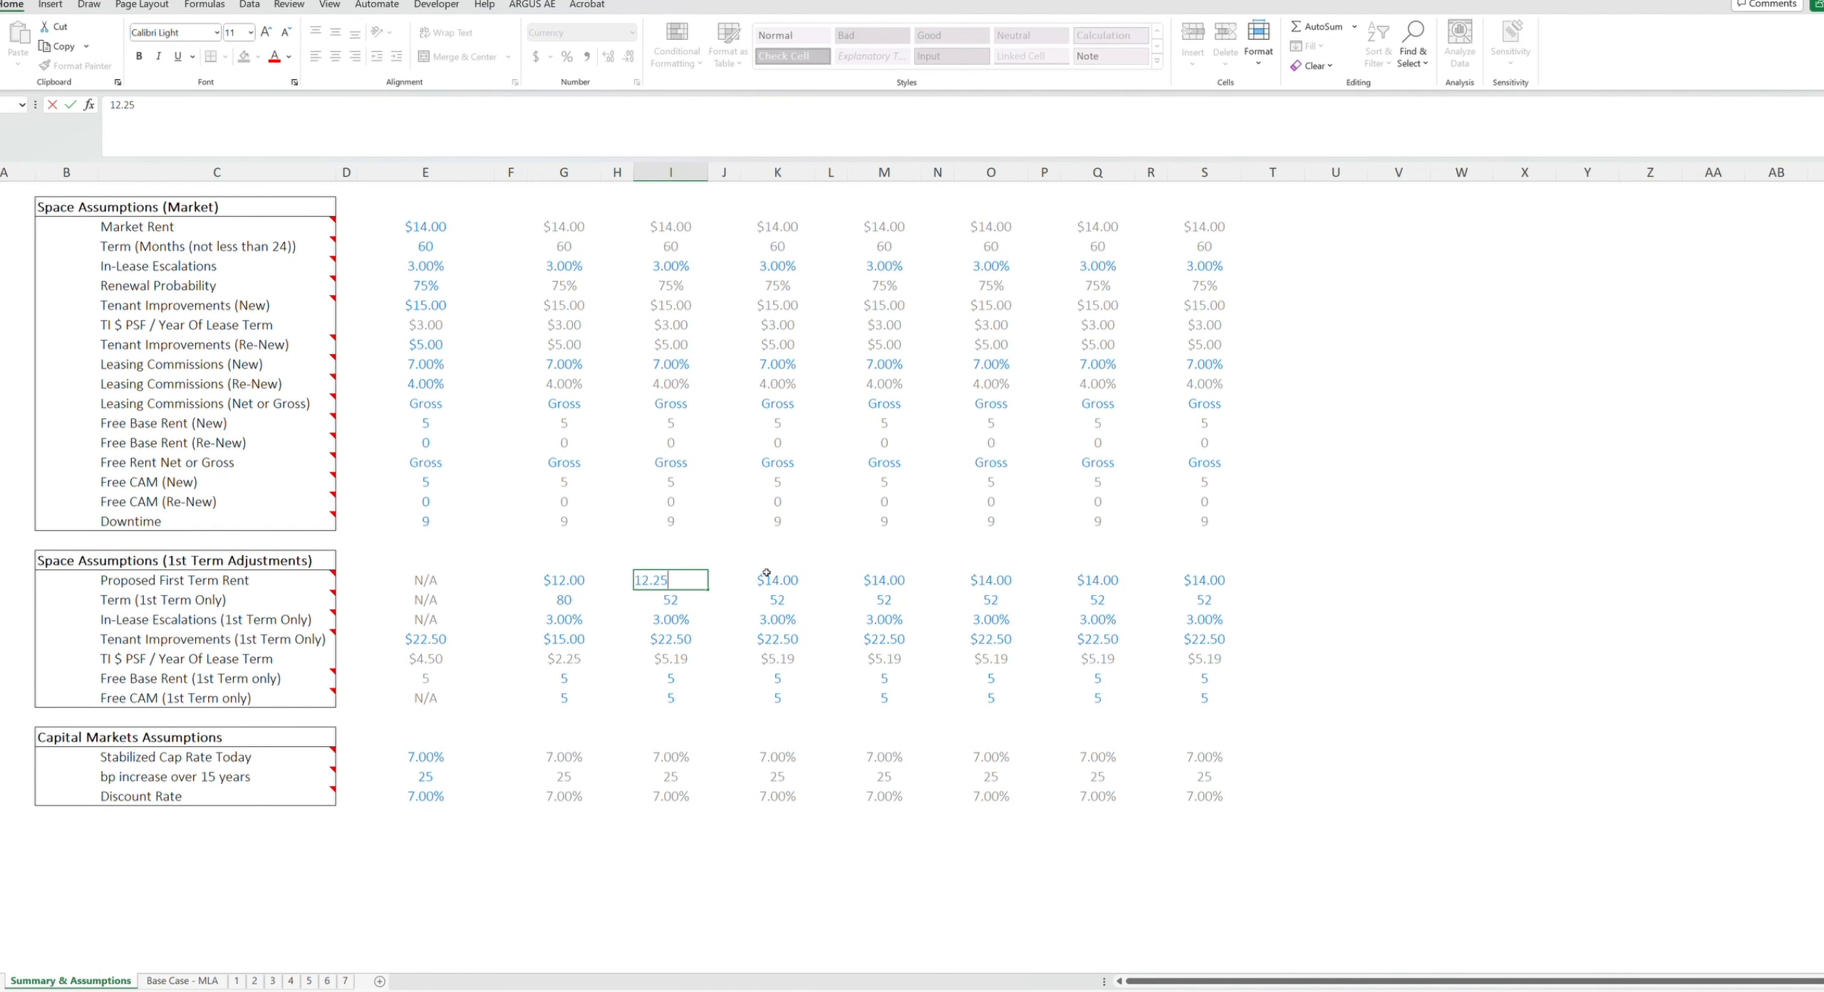
{"action": "key", "text": "Return"}
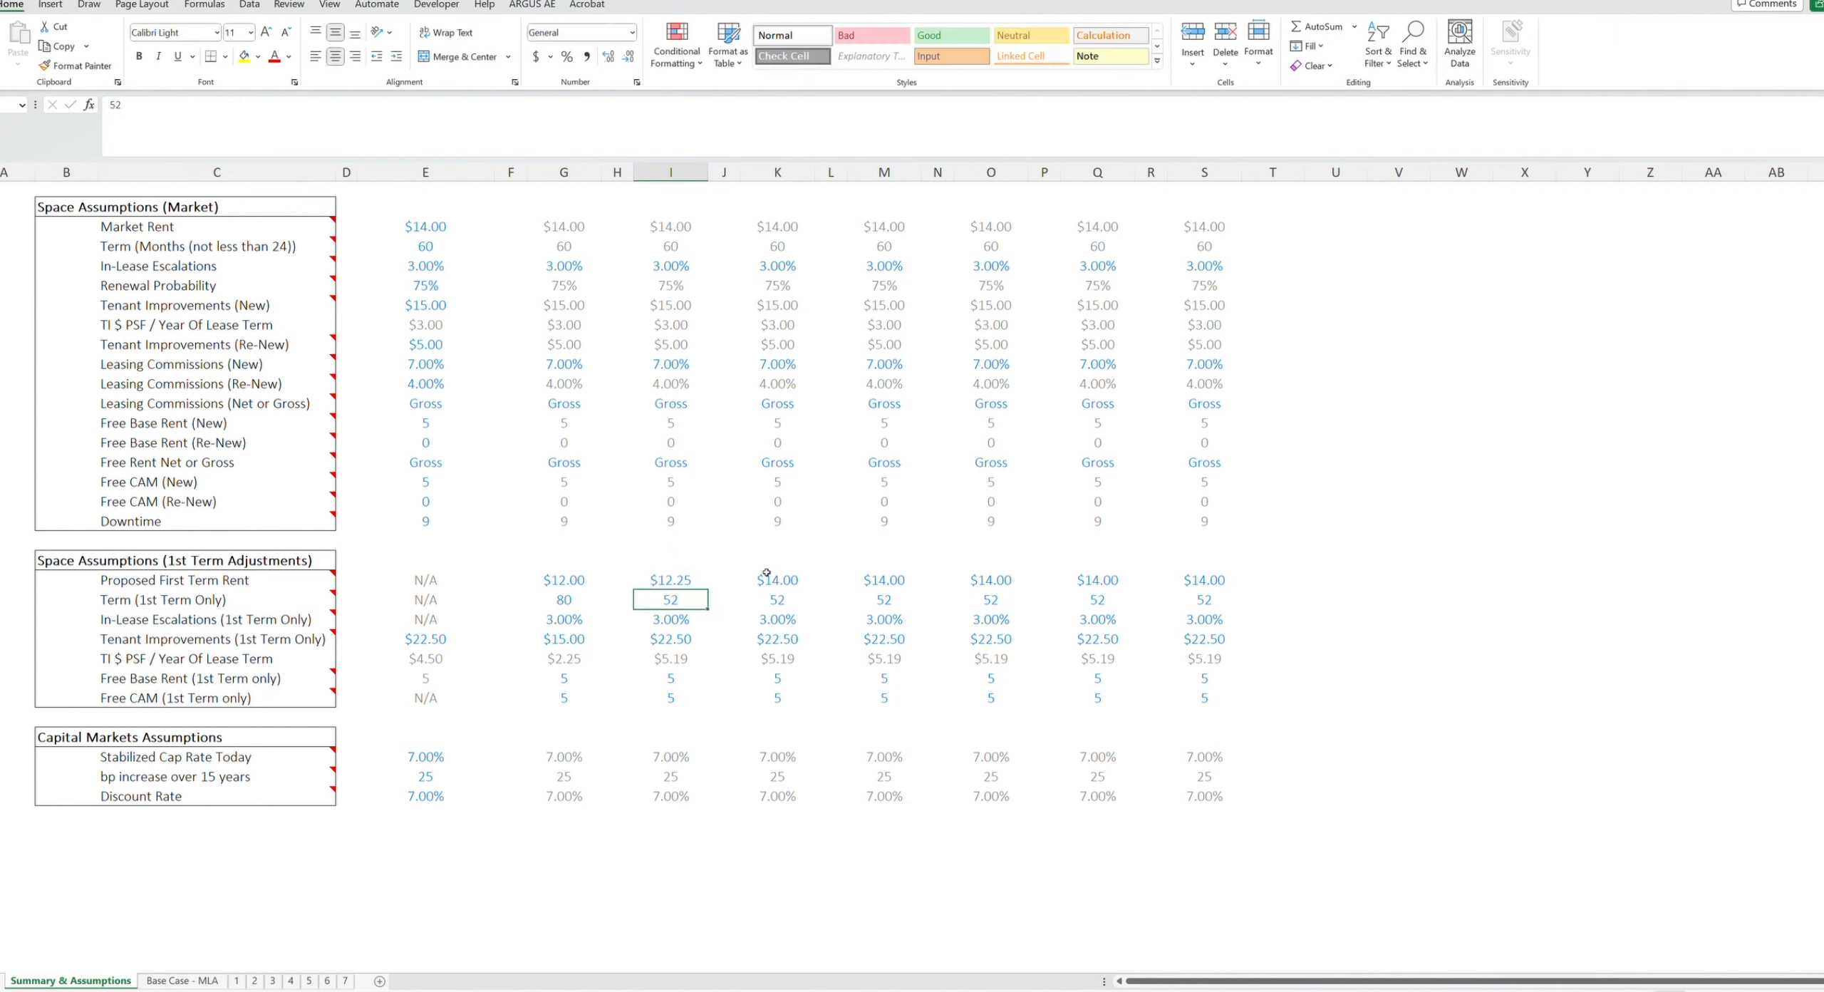
Step: Set Scenario 2's first-term length to 80 months and its first-term Tenant Improvements to $15.00
{"action": "type", "text": "80"}
{"action": "key", "text": "Return"}
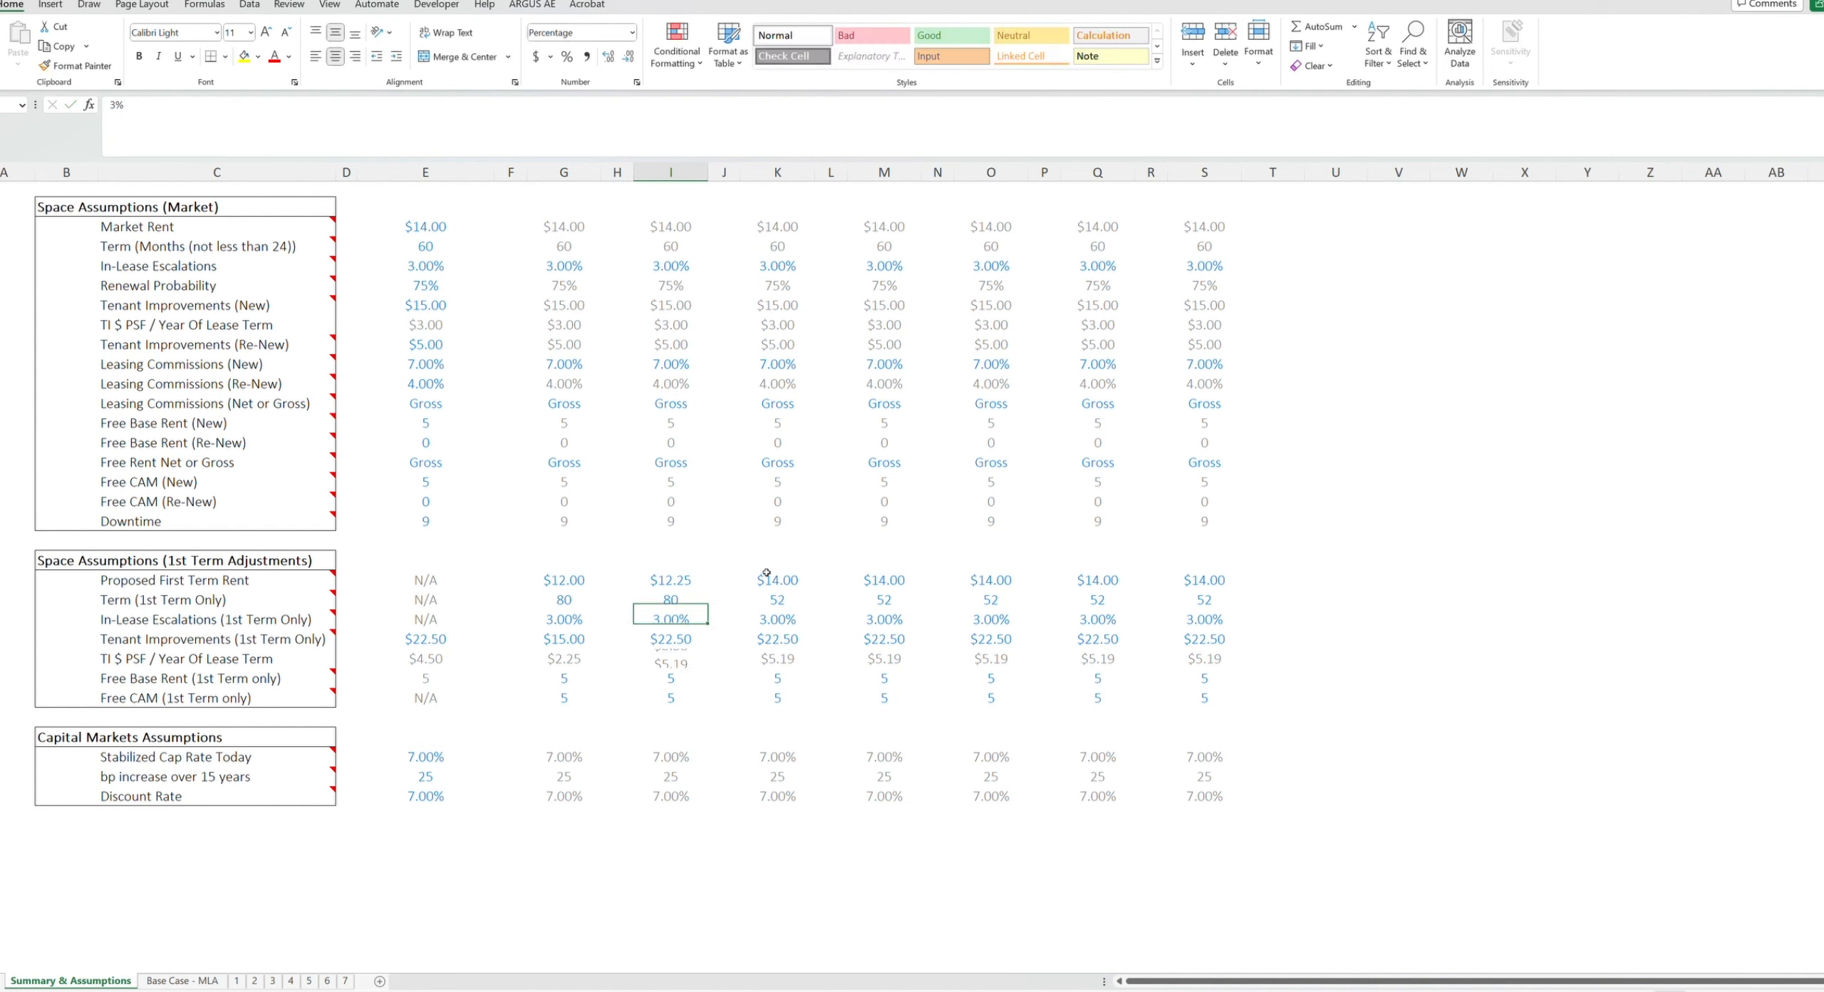
{"action": "key", "text": "Down"}
{"action": "type", "text": "15"}
{"action": "key", "text": "Return"}
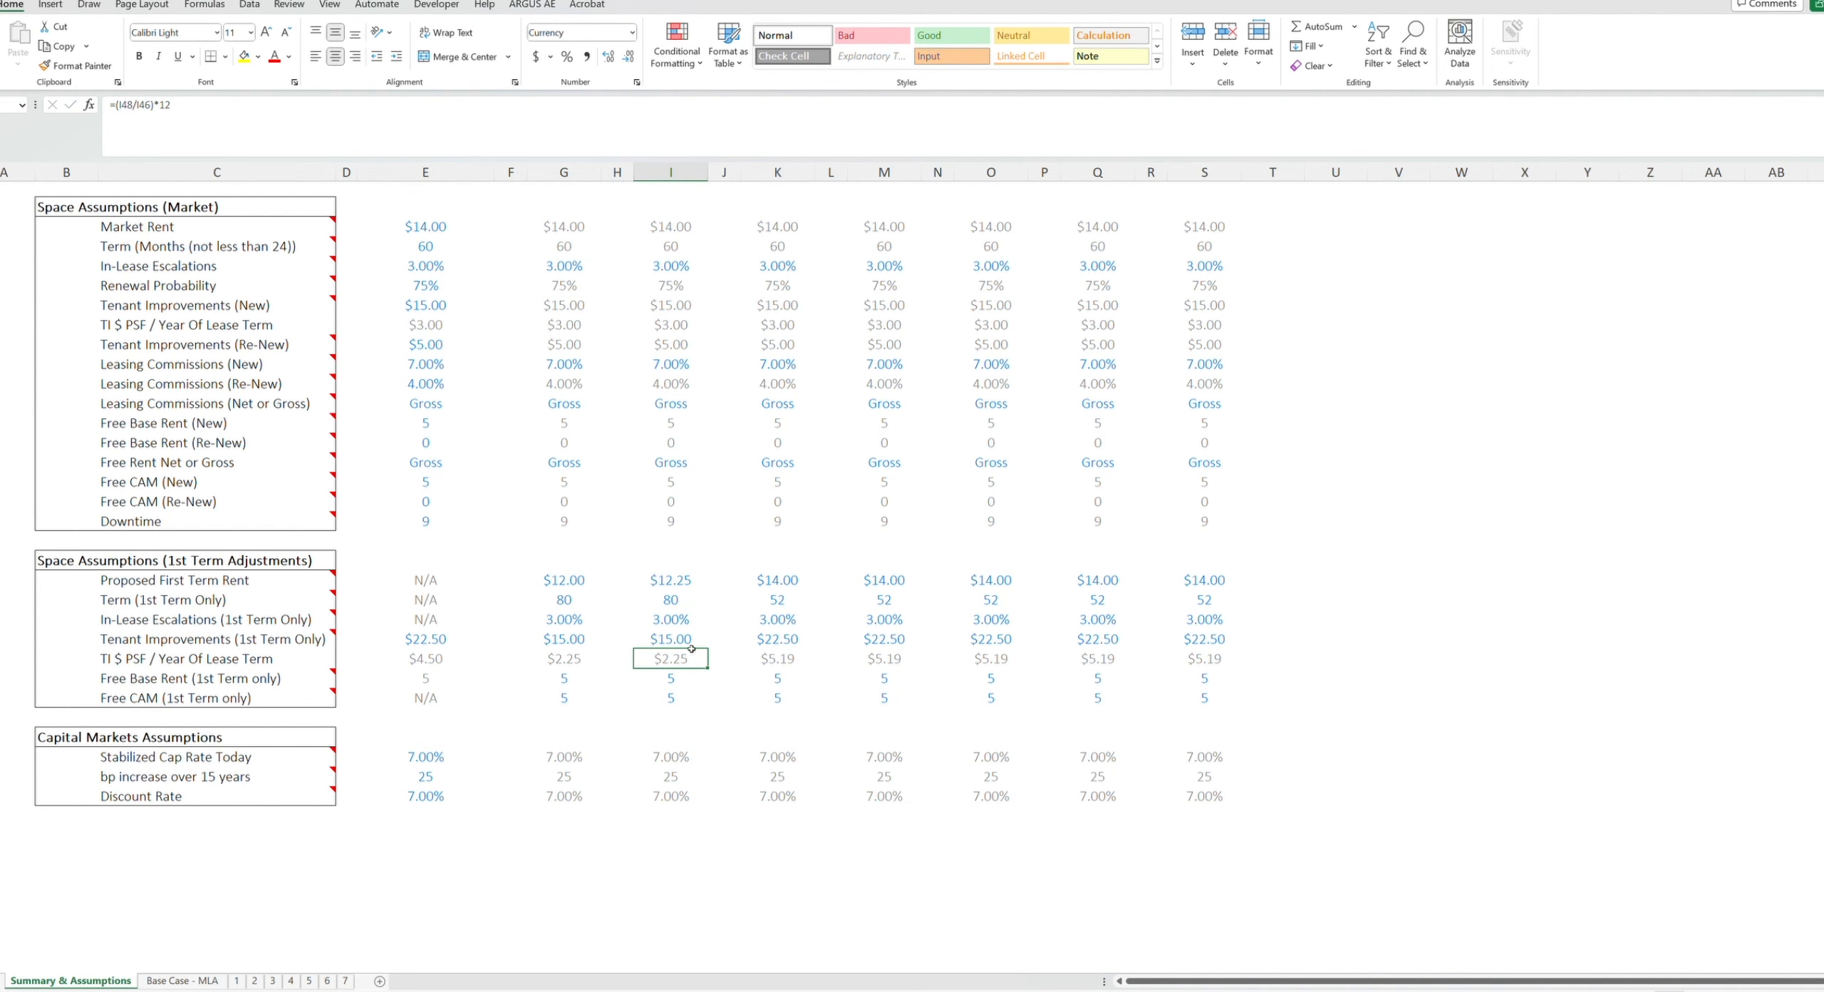
Step: Check Scenario 2's average 15-year cash on cash and IRR in the summary
{"action": "scroll", "coordinate": [691, 648], "scroll_direction": "up", "scroll_amount": 10}
{"action": "left_click", "coordinate": [689, 623]}
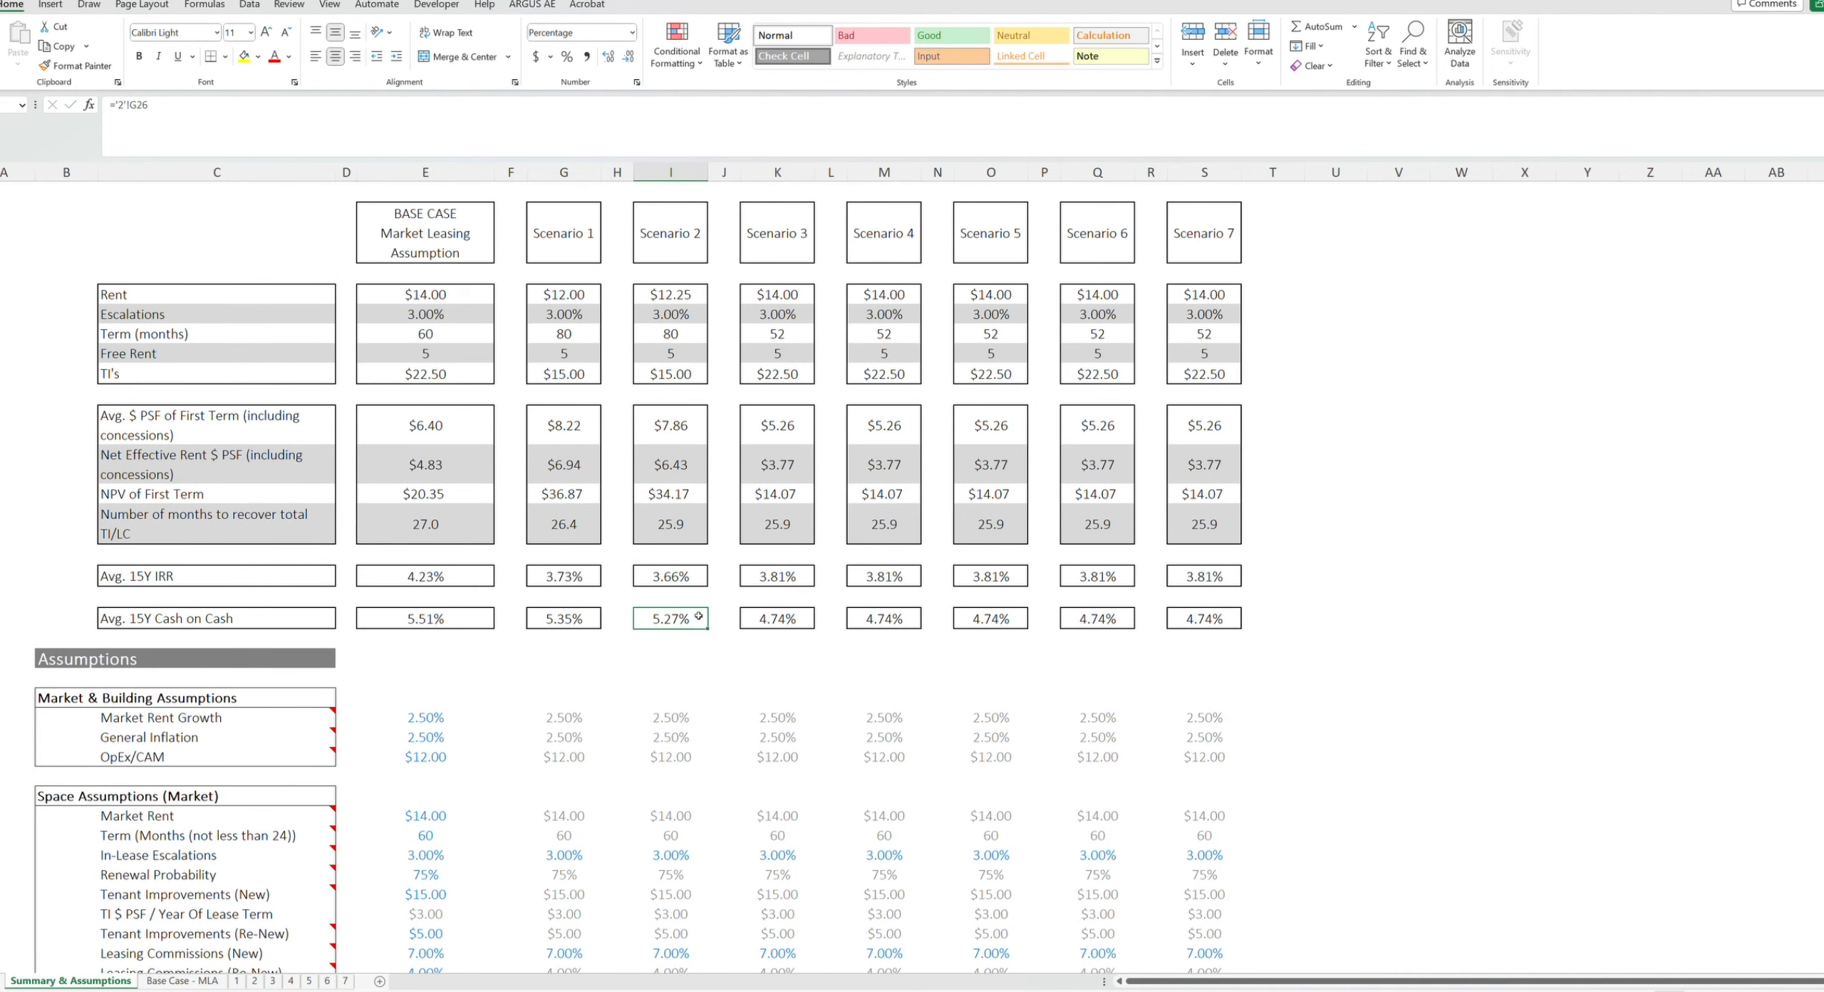
{"action": "left_click", "coordinate": [682, 574]}
{"action": "scroll", "coordinate": [690, 659], "scroll_direction": "down", "scroll_amount": 3}
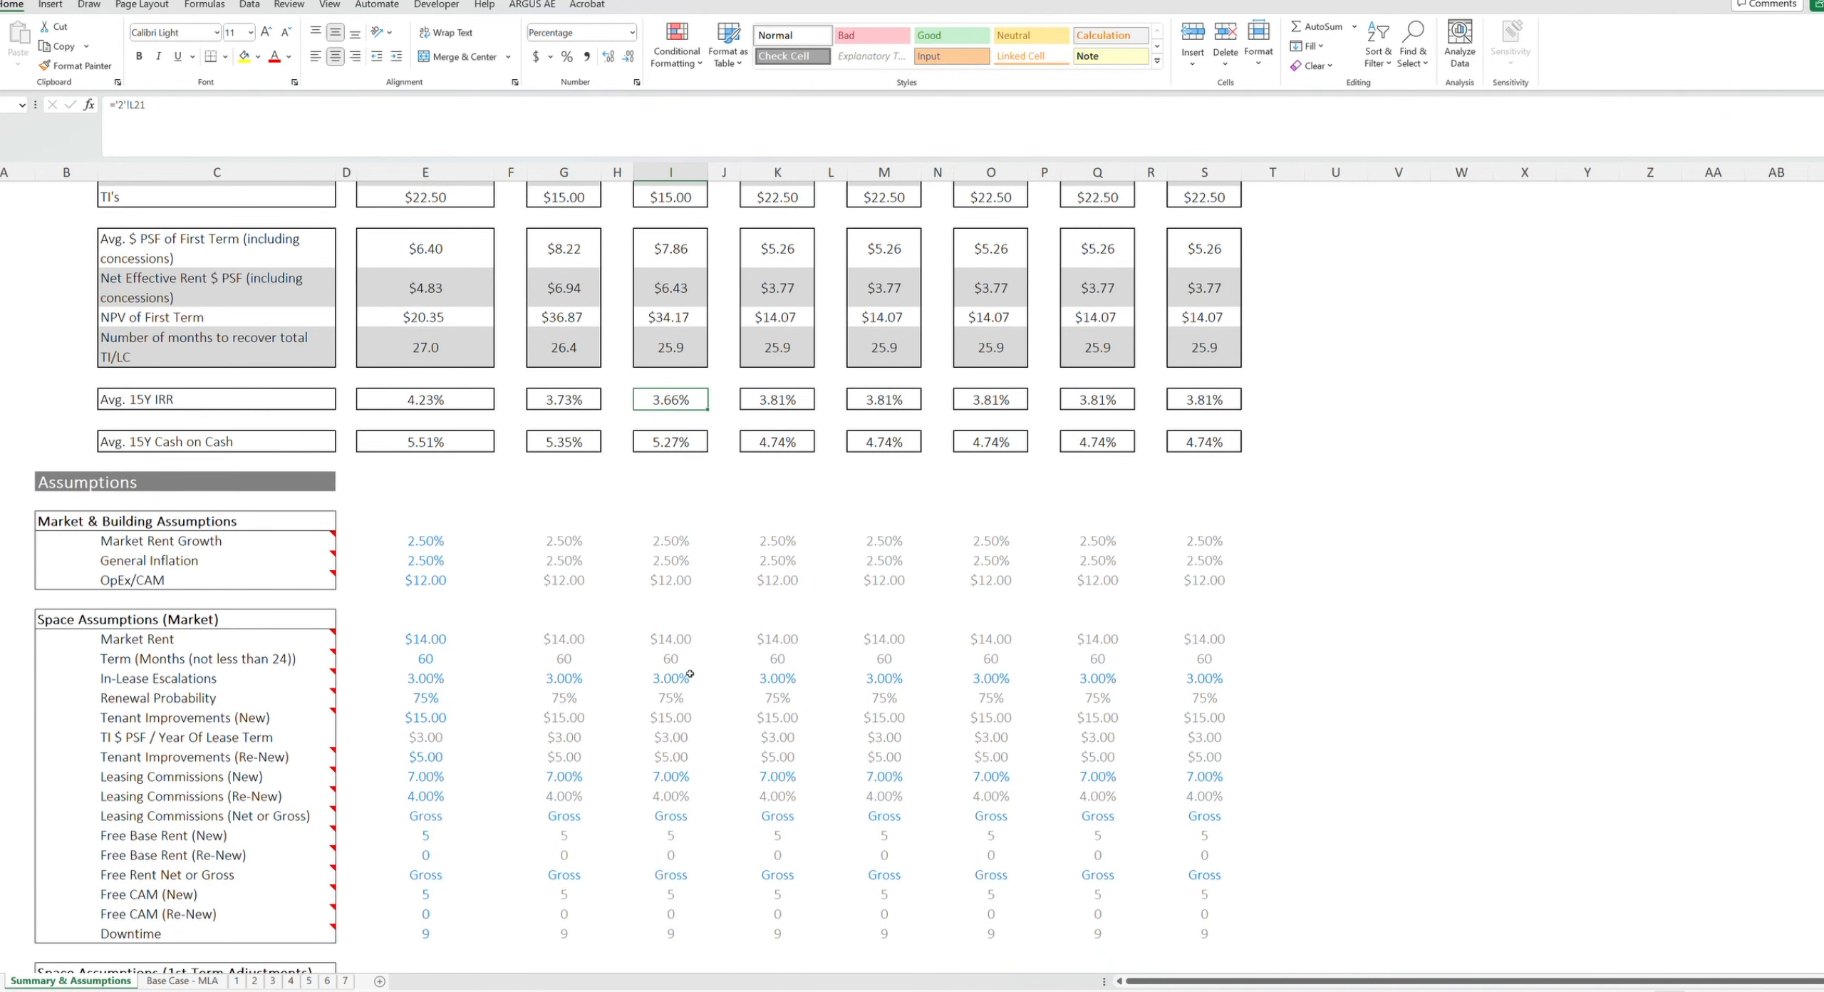
Step: Review the market, first-term and capital markets assumptions, and recheck the scenario comparison in the summary
{"action": "scroll", "coordinate": [690, 673], "scroll_direction": "down", "scroll_amount": 4}
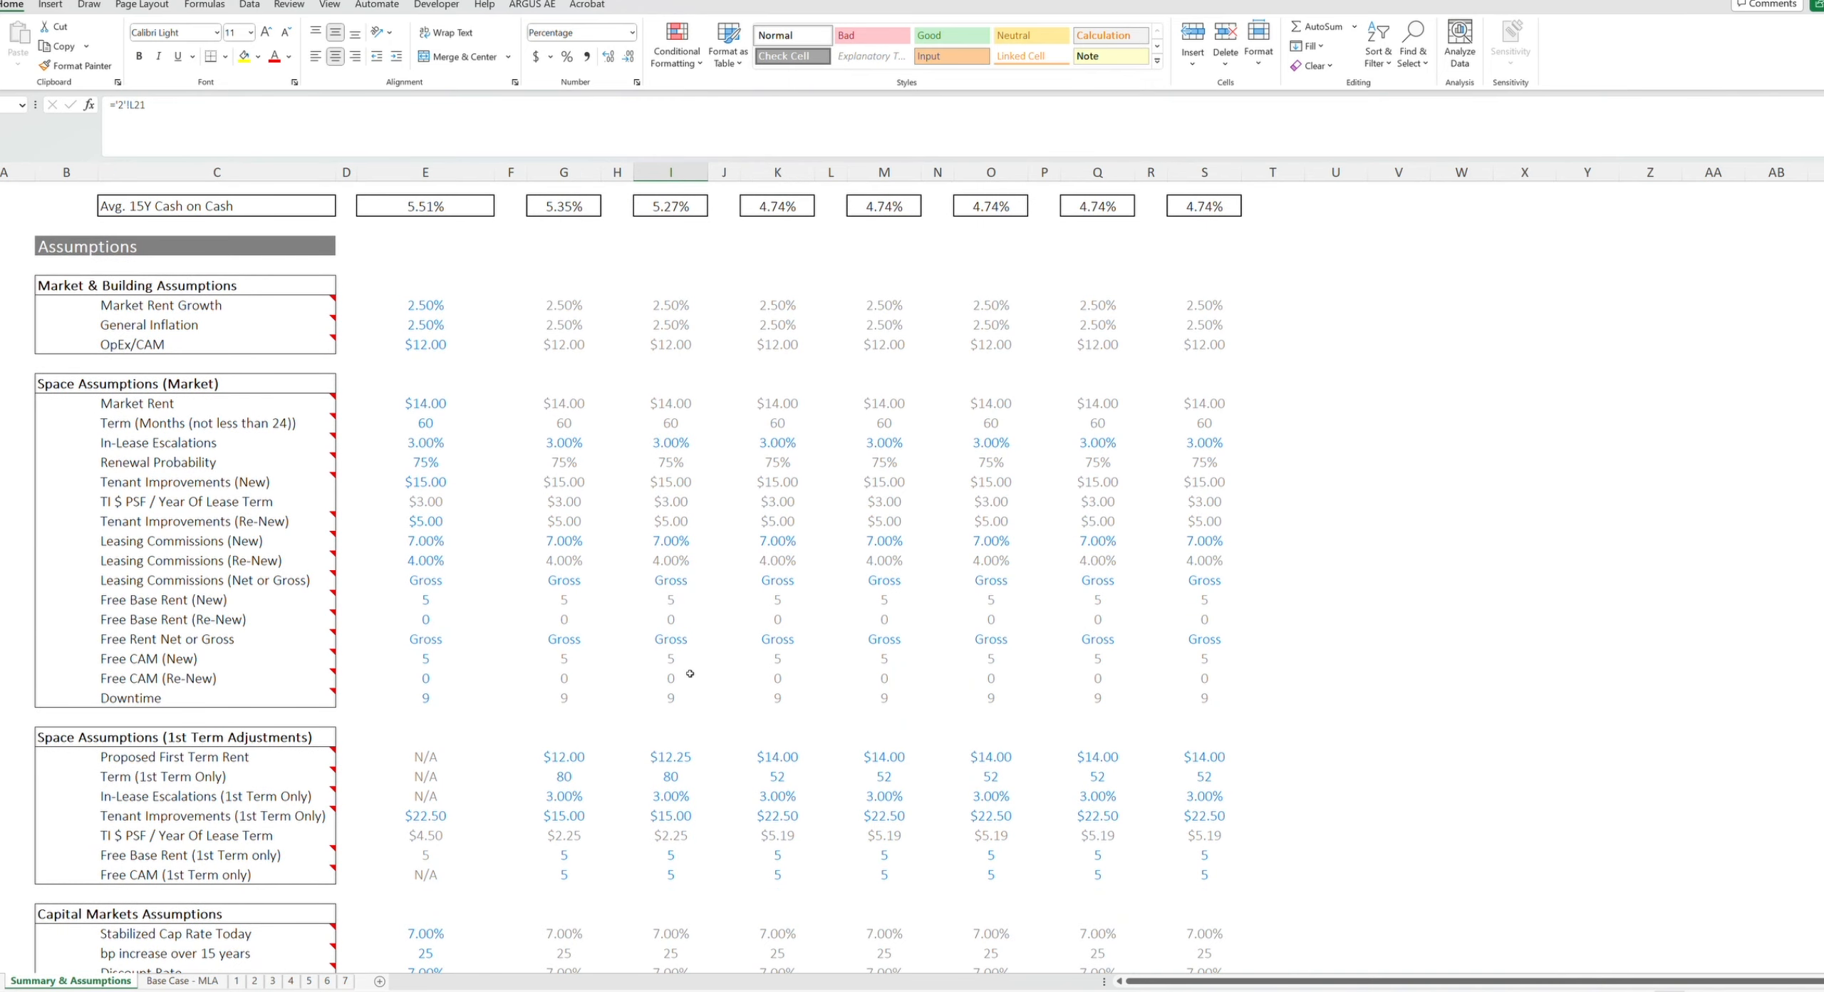
{"action": "scroll", "coordinate": [689, 673], "scroll_direction": "down", "scroll_amount": 2}
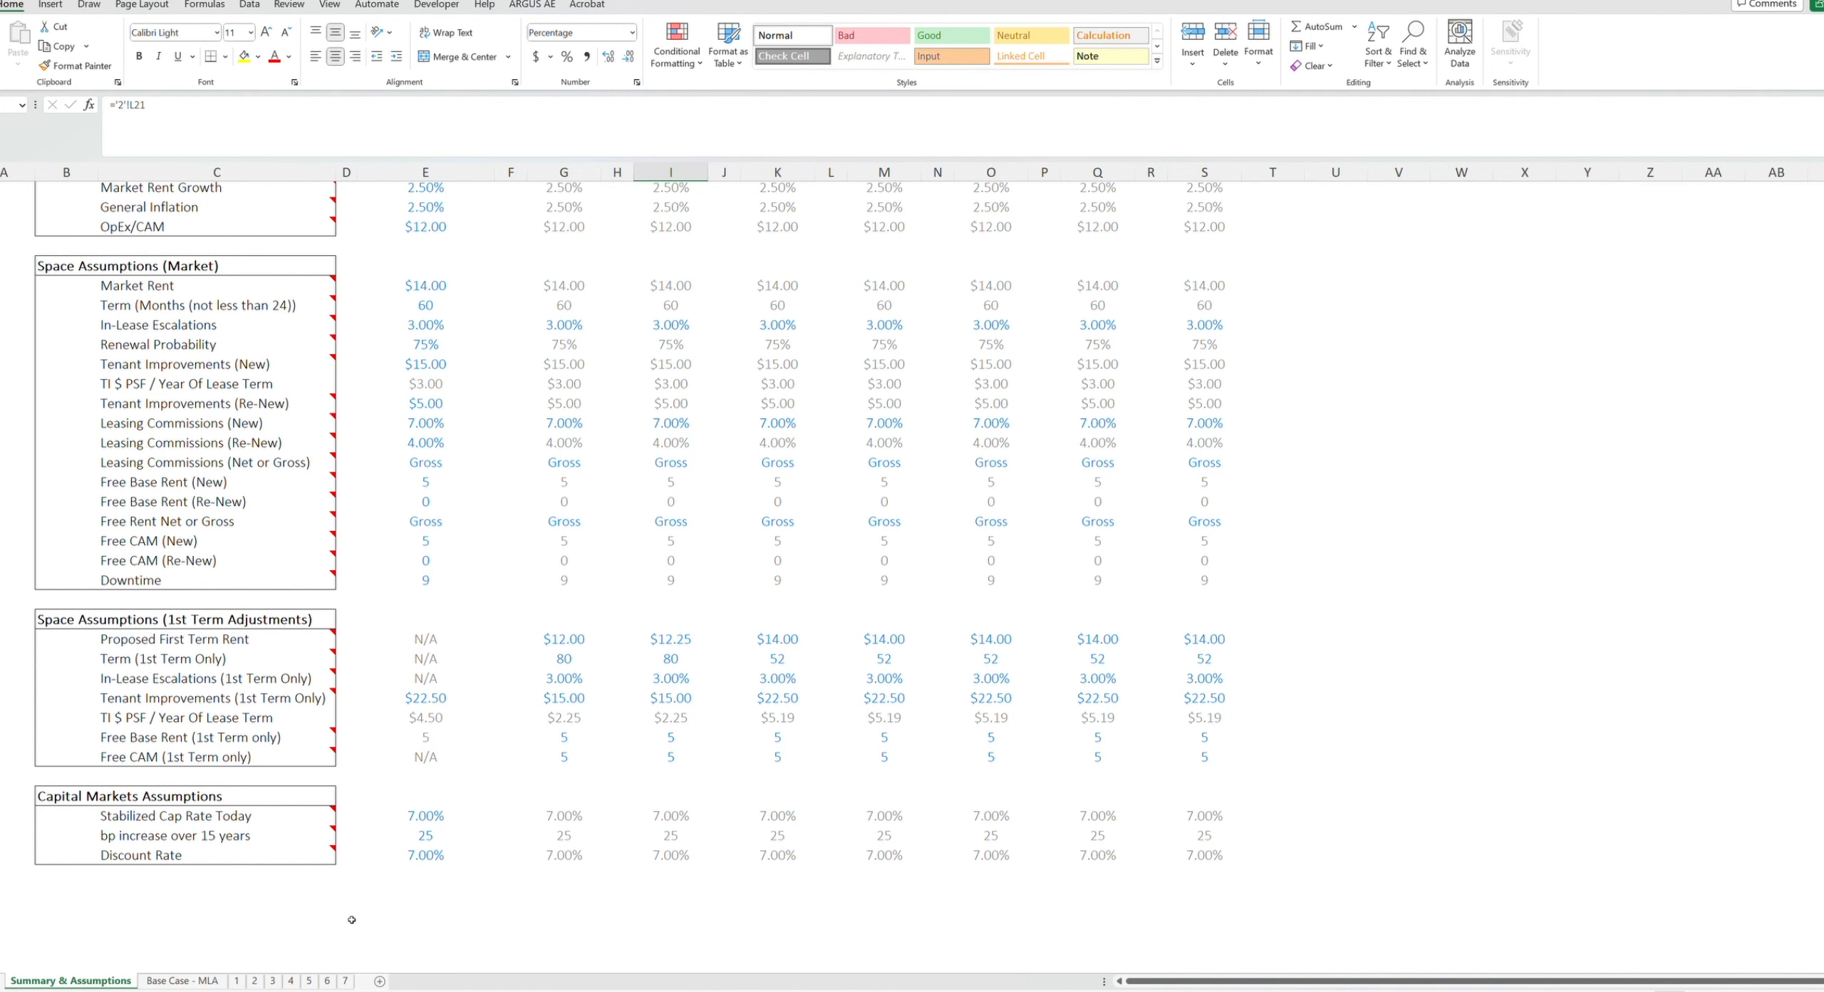
{"action": "scroll", "coordinate": [353, 912], "scroll_direction": "up", "scroll_amount": 5}
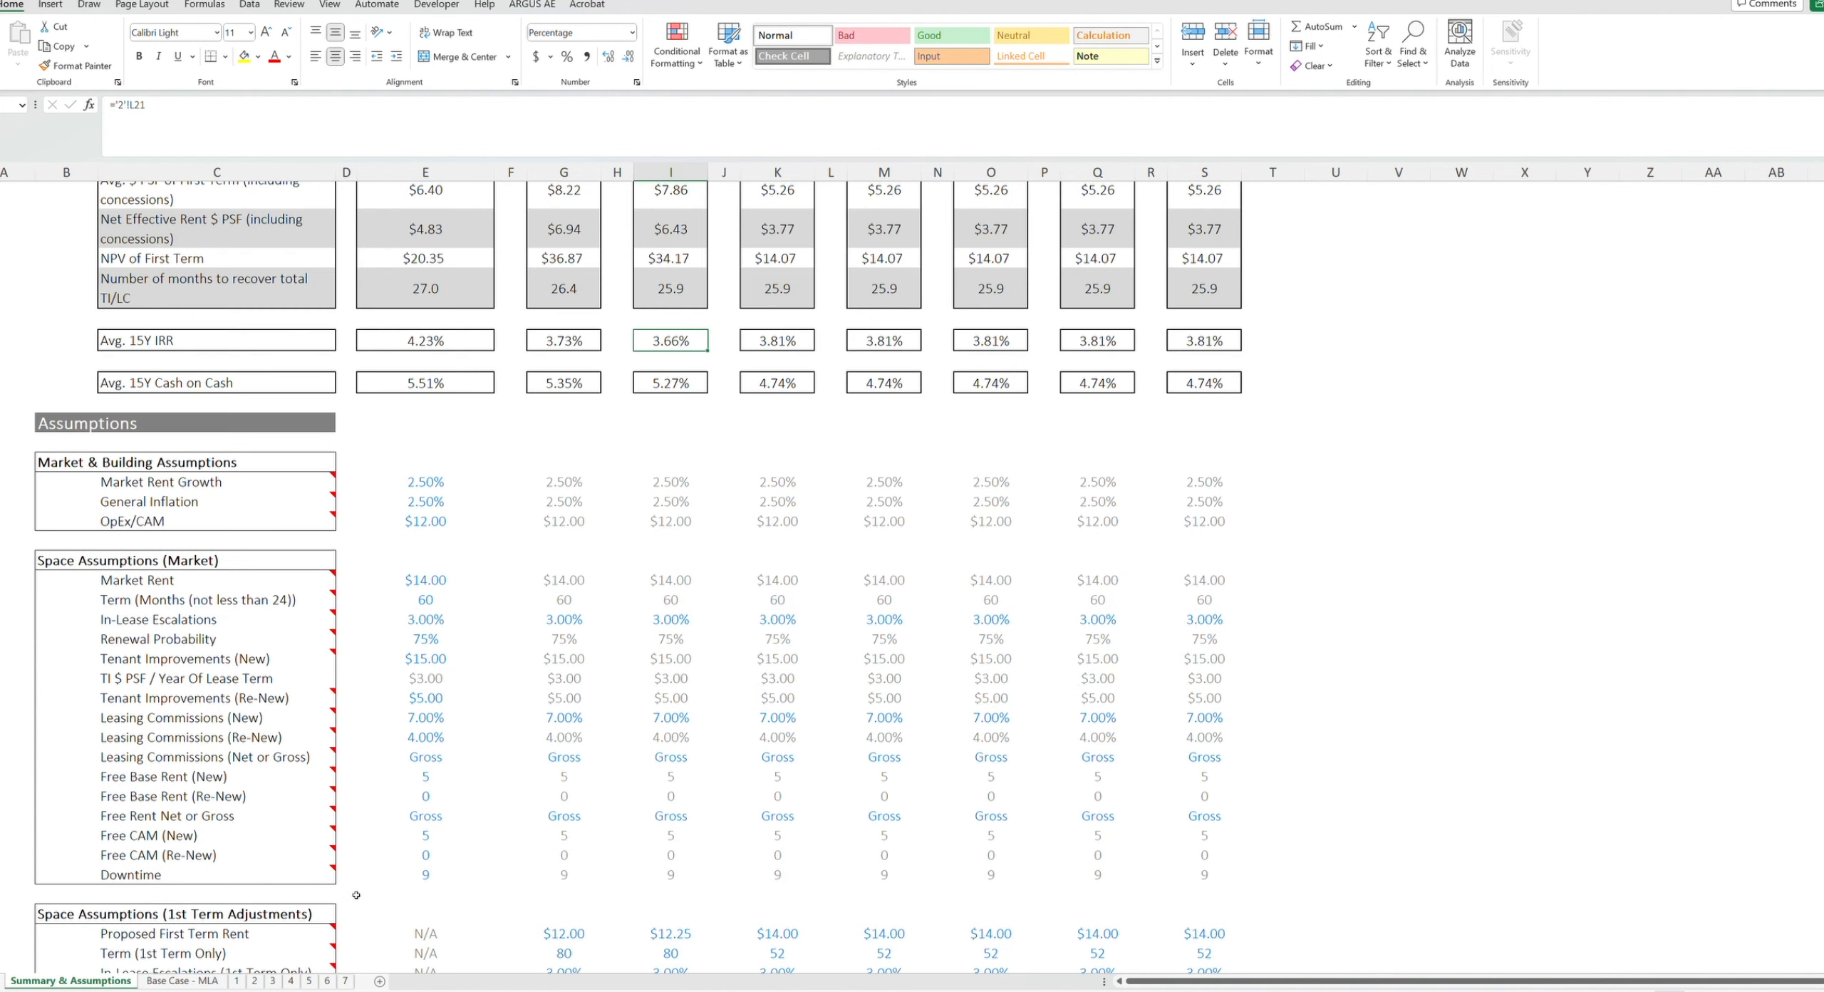
{"action": "scroll", "coordinate": [356, 895], "scroll_direction": "up", "scroll_amount": 4}
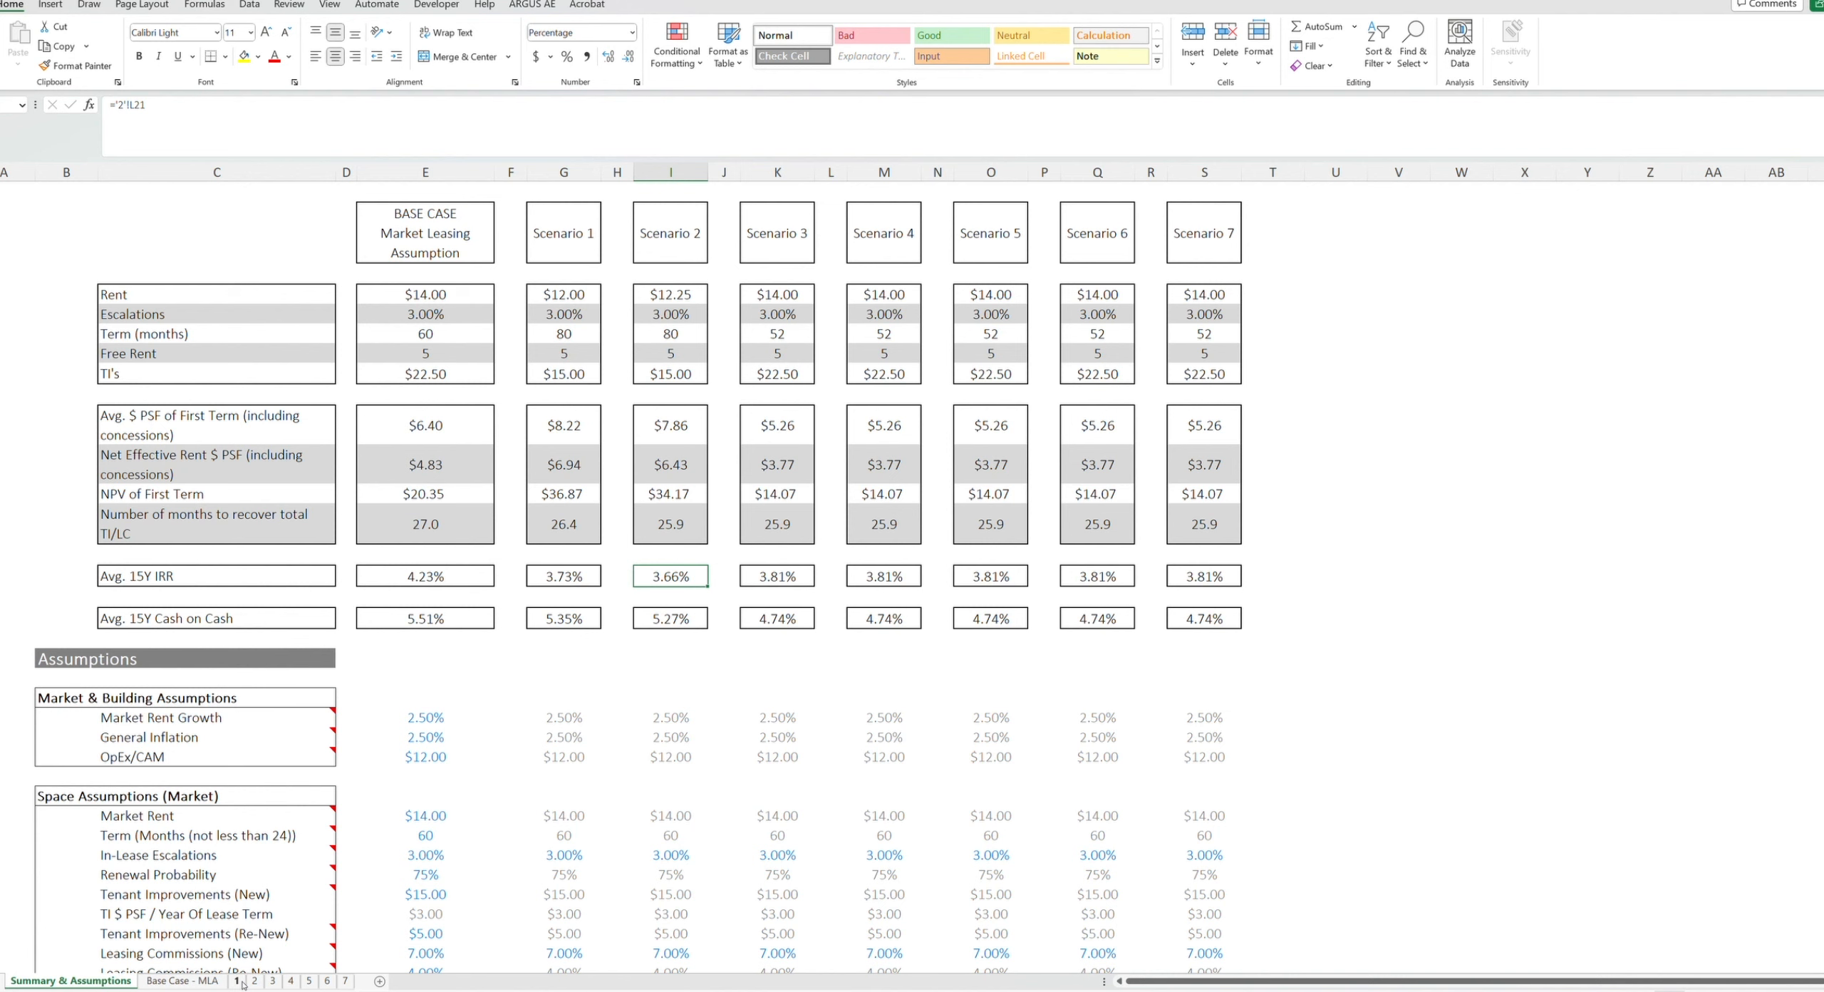
{"action": "left_click", "coordinate": [440, 795]}
{"action": "scroll", "coordinate": [543, 805], "scroll_direction": "down", "scroll_amount": 1}
{"action": "scroll", "coordinate": [538, 777], "scroll_direction": "up", "scroll_amount": 1}
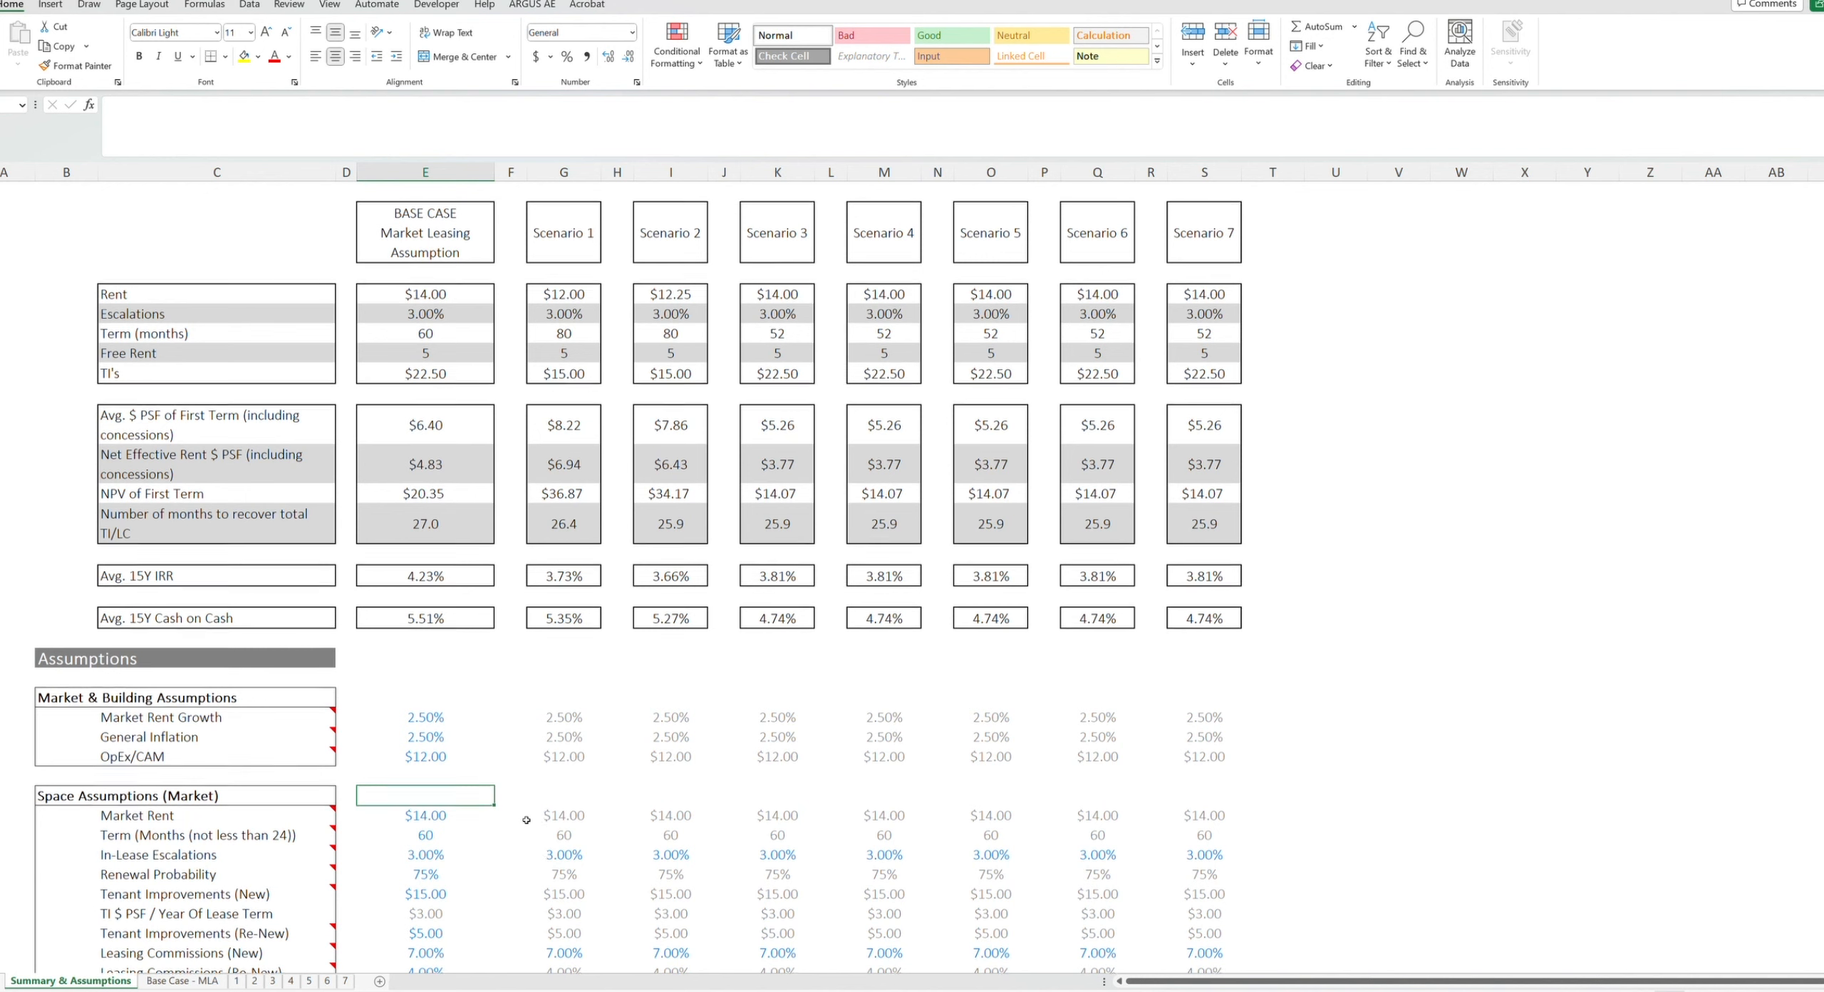
Step: Examine Scenario 1's monthly rent and concession schedule on sheet 1, and return to the Summary & Assumptions sheet
{"action": "left_click", "coordinate": [205, 982]}
{"action": "left_click", "coordinate": [239, 982]}
{"action": "scroll", "coordinate": [379, 758], "scroll_direction": "down", "scroll_amount": 4}
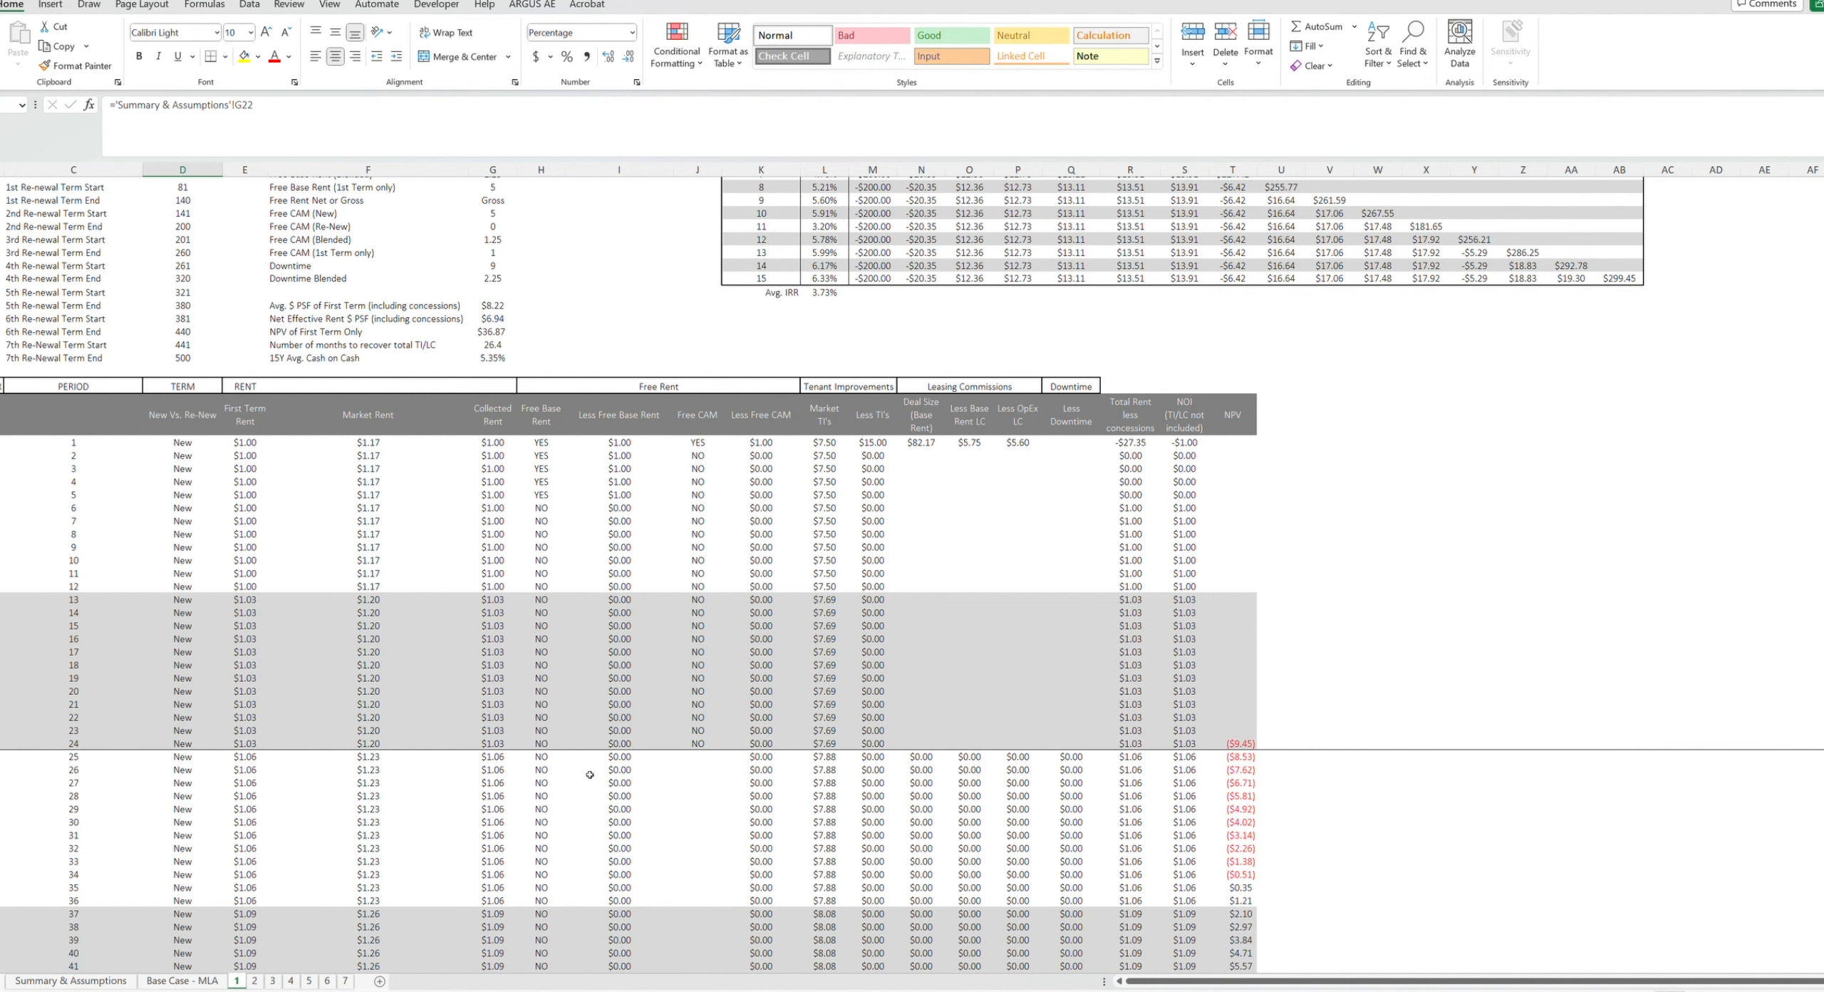
{"action": "left_click", "coordinate": [70, 980]}
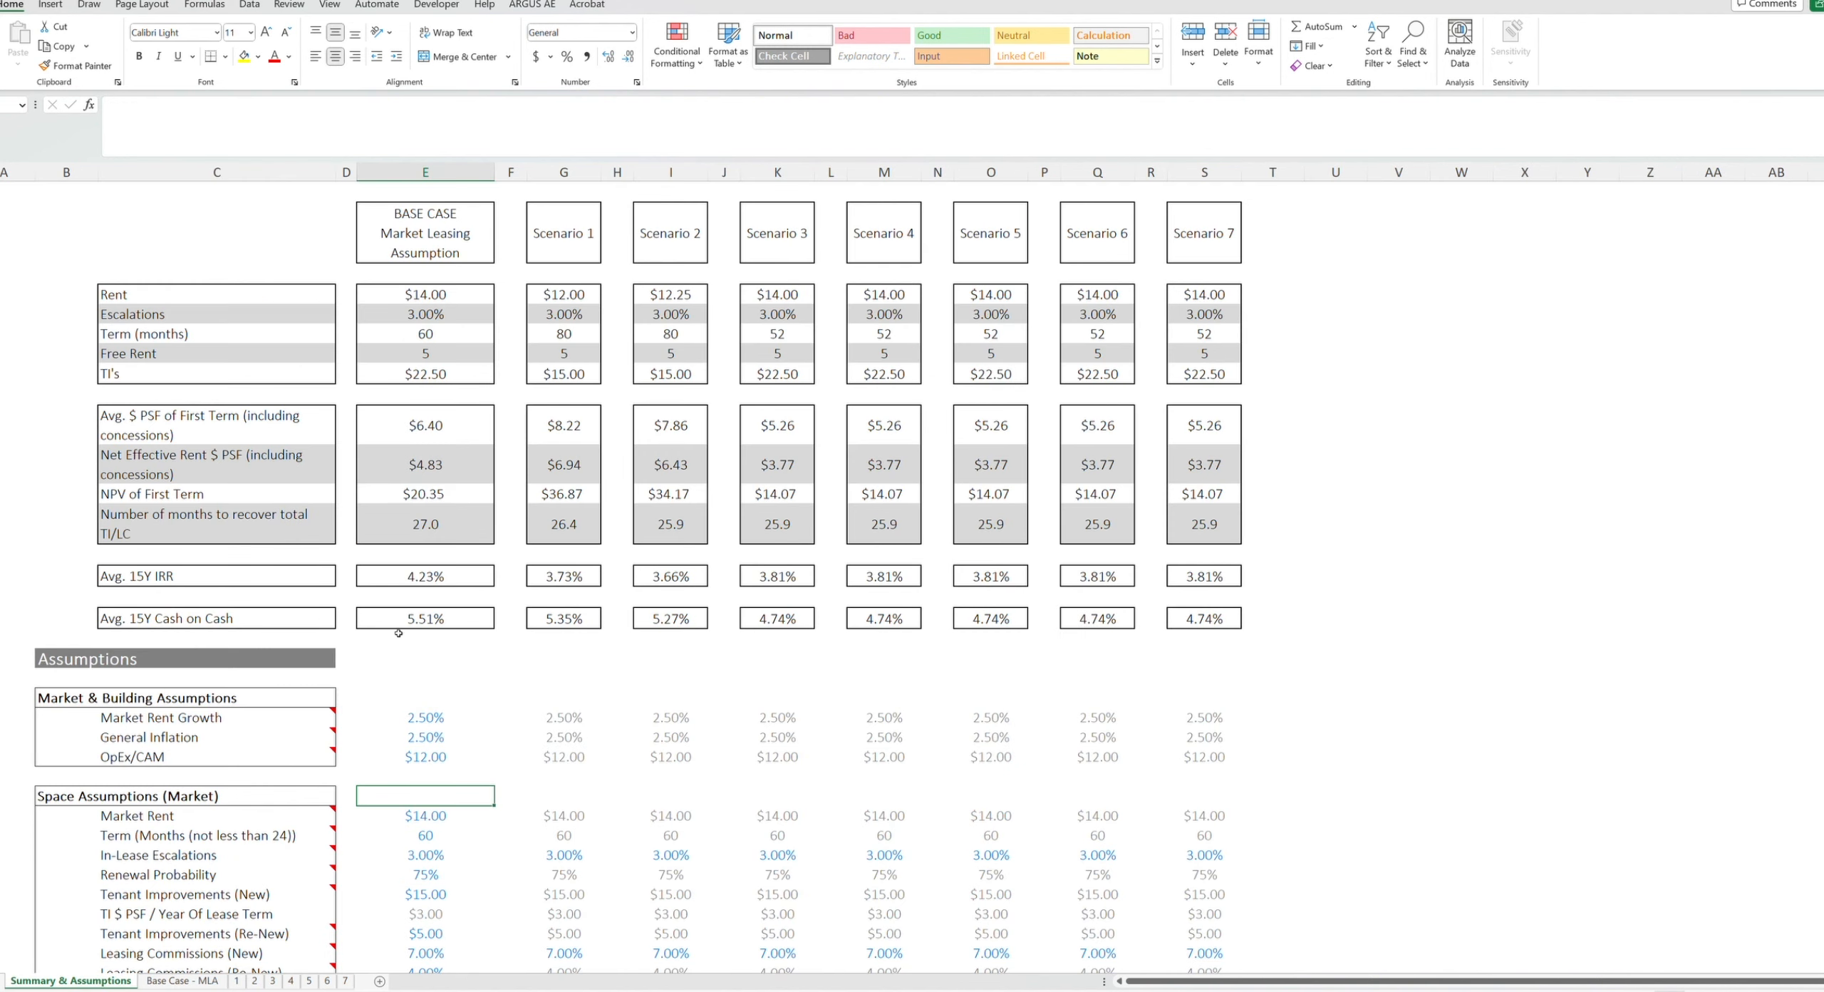
Step: Check the base case Market Rent in the assumptions and its linked cell on the Base Case - MLA sheet
{"action": "left_click", "coordinate": [437, 581]}
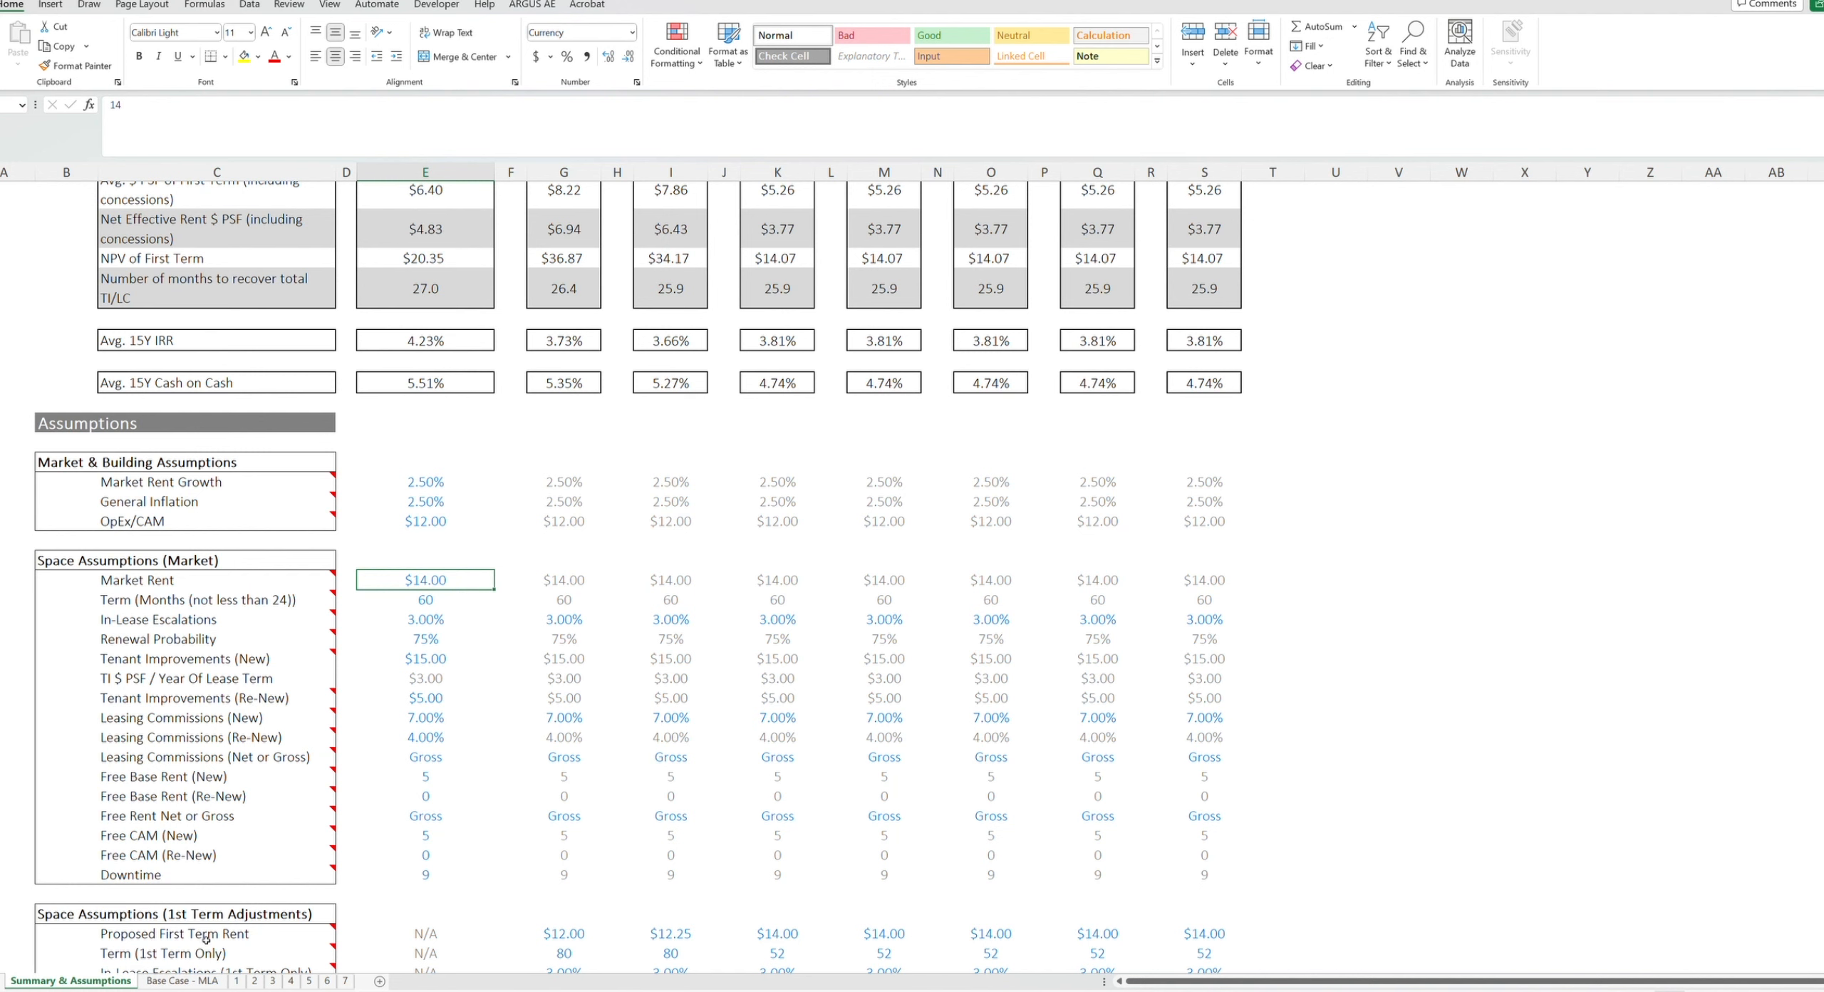
{"action": "scroll", "coordinate": [375, 735], "scroll_direction": "up", "scroll_amount": 4}
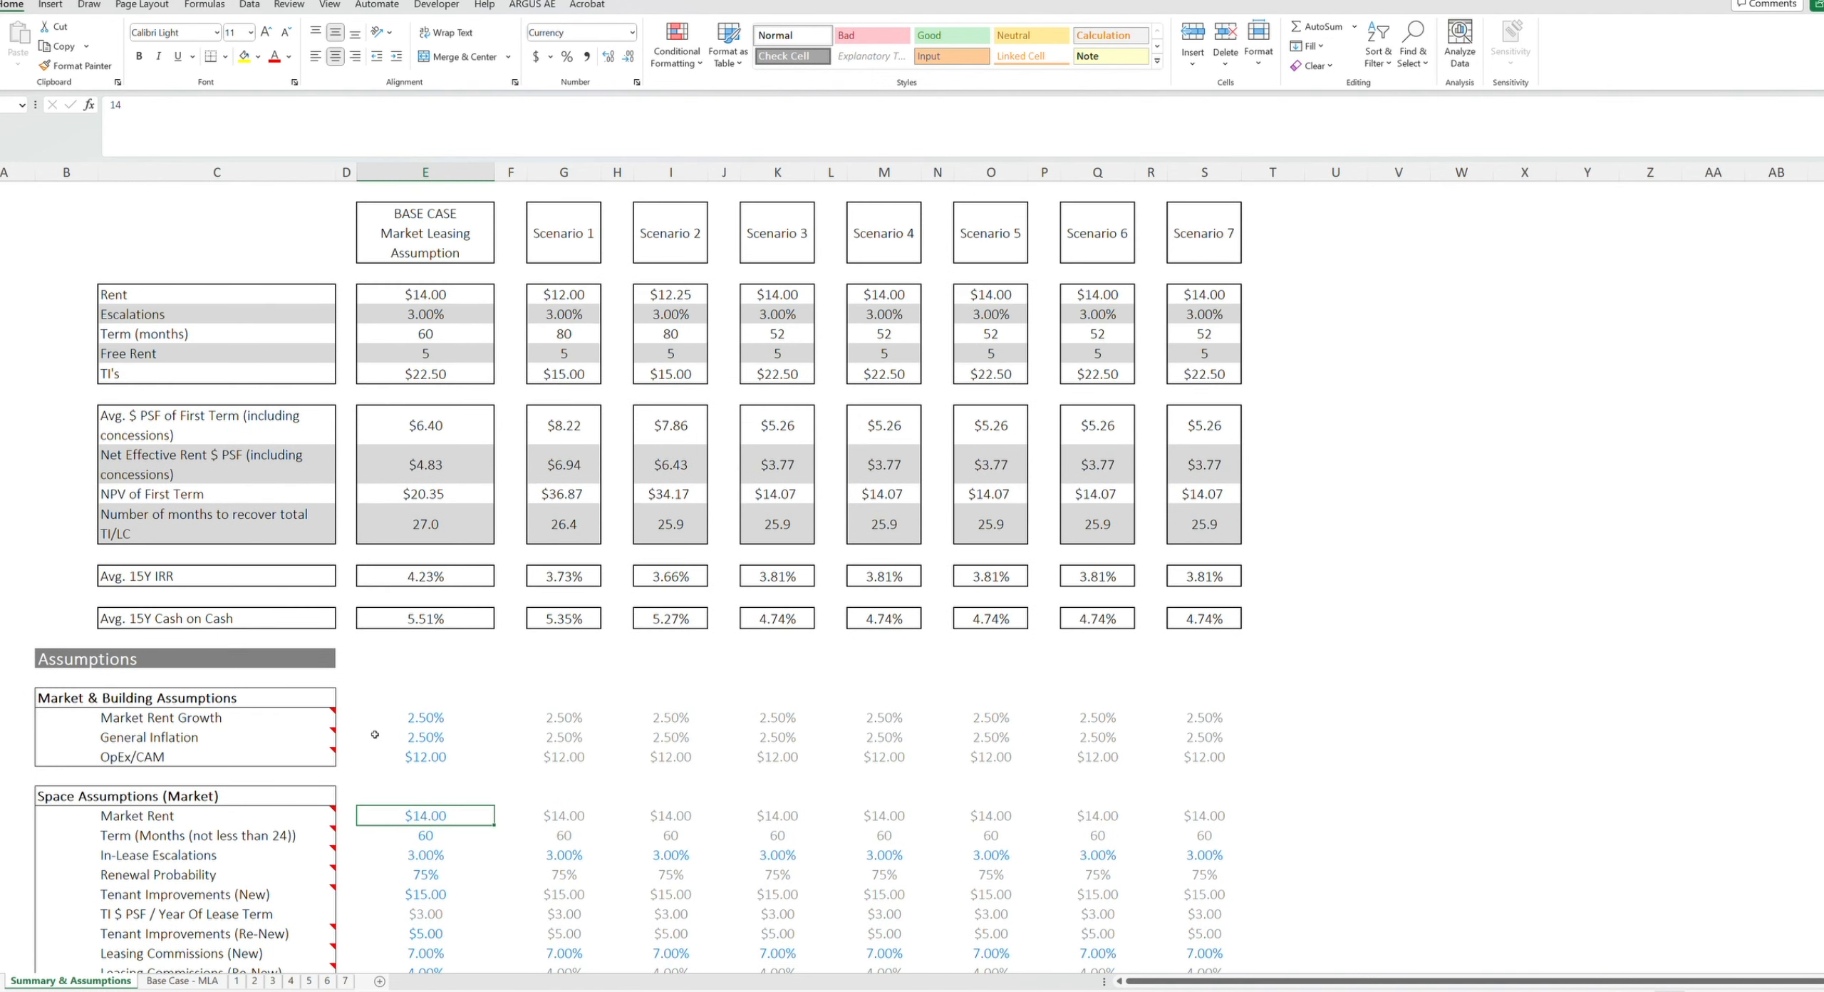
{"action": "key", "text": "ctrl+Page_Down"}
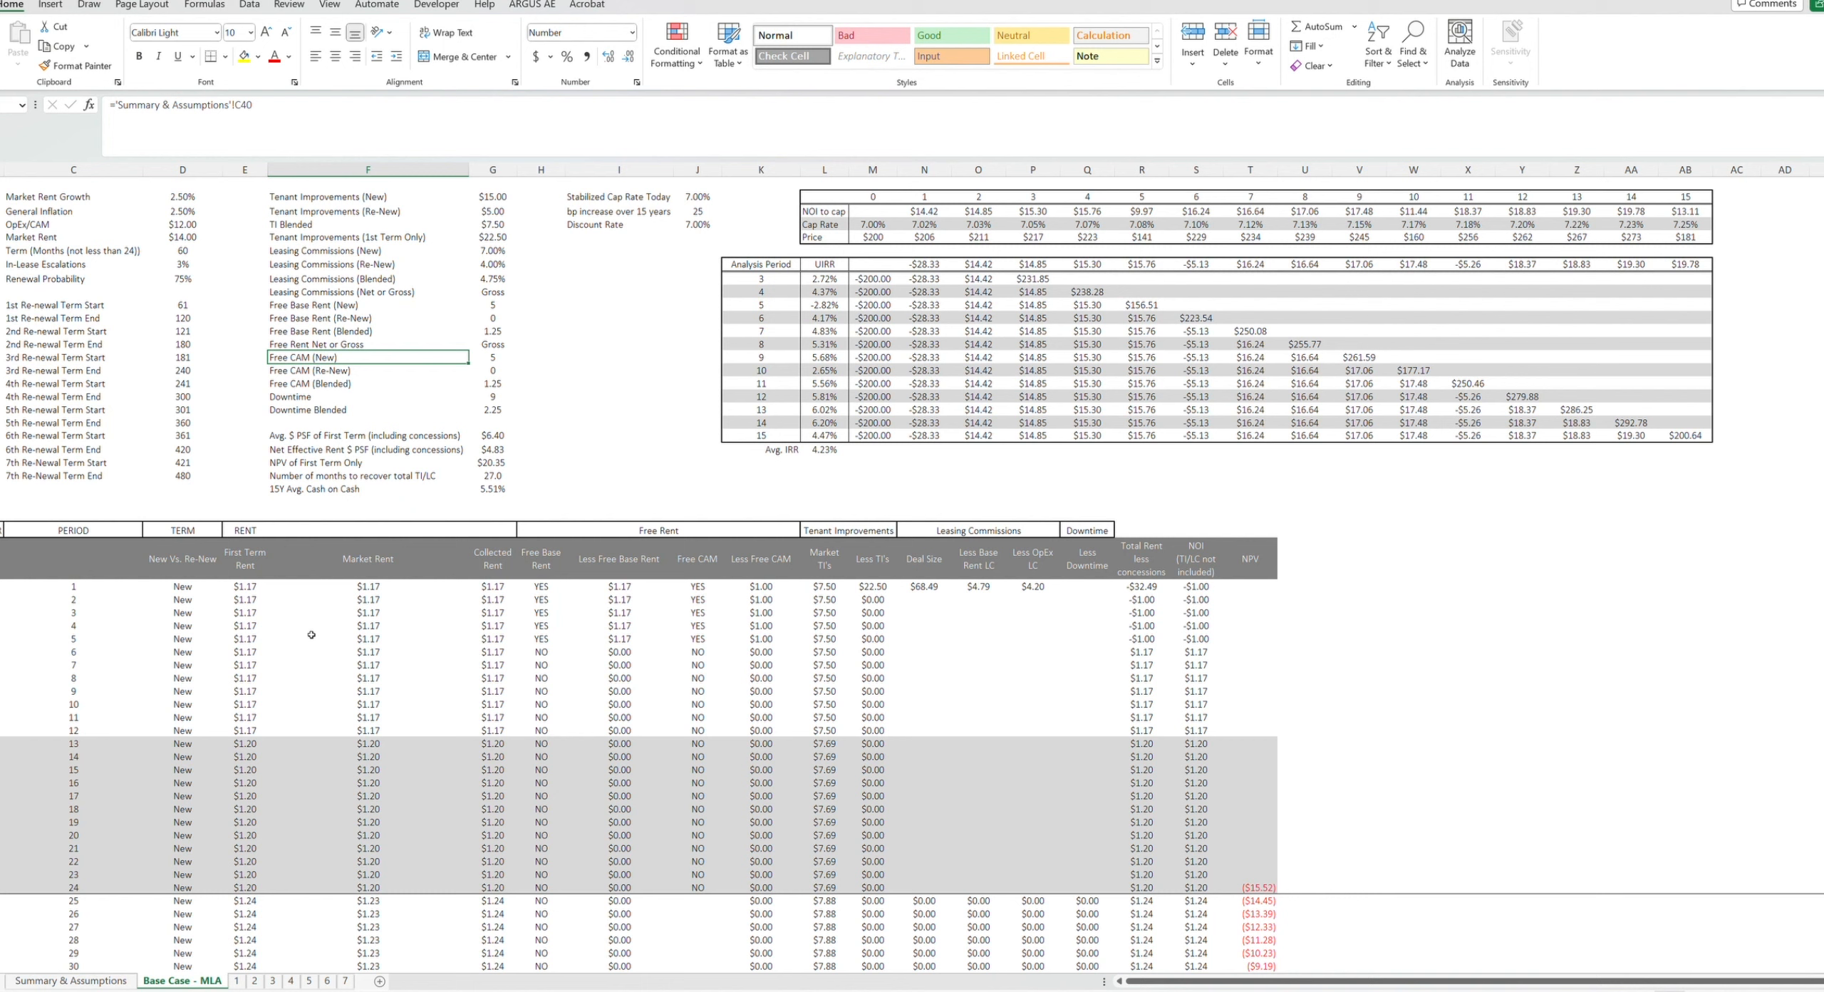
{"action": "left_click", "coordinate": [177, 236]}
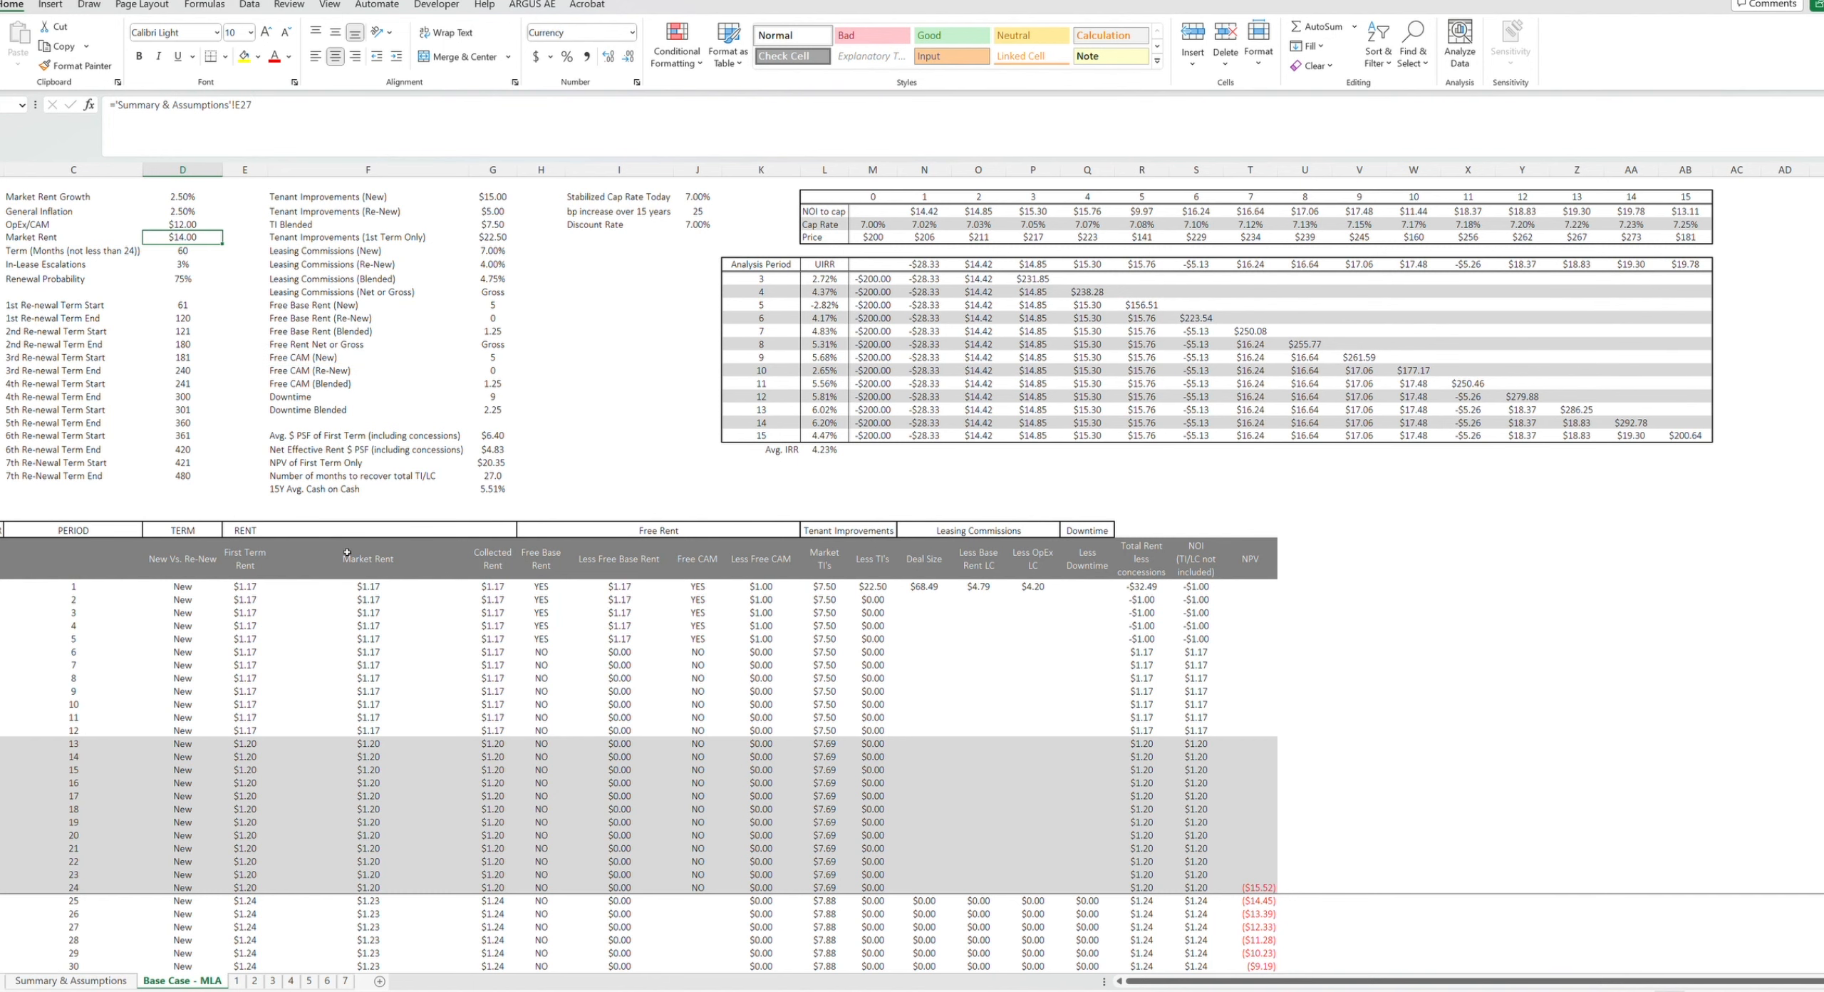
Step: Examine the base case monthly rent, concession and NPV schedule across its periods, and return to the Summary & Assumptions sheet
{"action": "scroll", "coordinate": [347, 552], "scroll_direction": "down", "scroll_amount": 7}
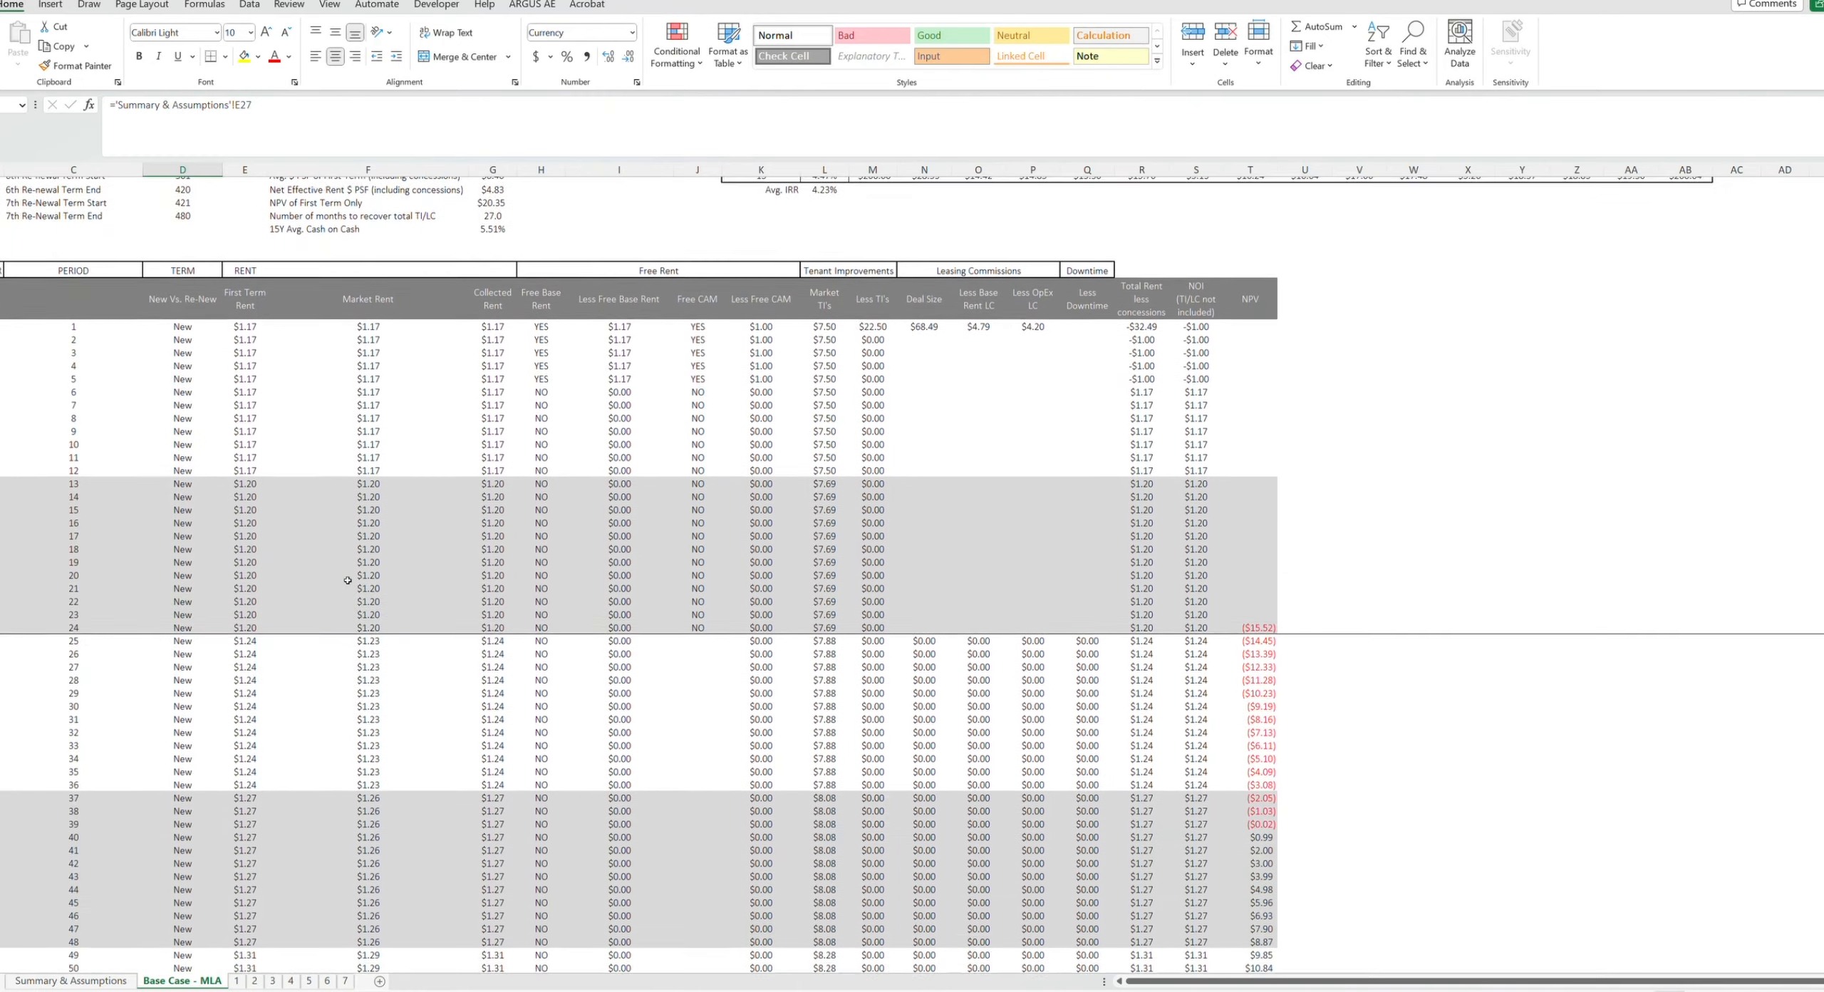
{"action": "scroll", "coordinate": [347, 580], "scroll_direction": "down", "scroll_amount": 13}
{"action": "scroll", "coordinate": [362, 673], "scroll_direction": "down", "scroll_amount": 20}
{"action": "scroll", "coordinate": [362, 673], "scroll_direction": "down", "scroll_amount": 5}
{"action": "scroll", "coordinate": [362, 677], "scroll_direction": "up", "scroll_amount": 7}
{"action": "scroll", "coordinate": [362, 677], "scroll_direction": "up", "scroll_amount": 20}
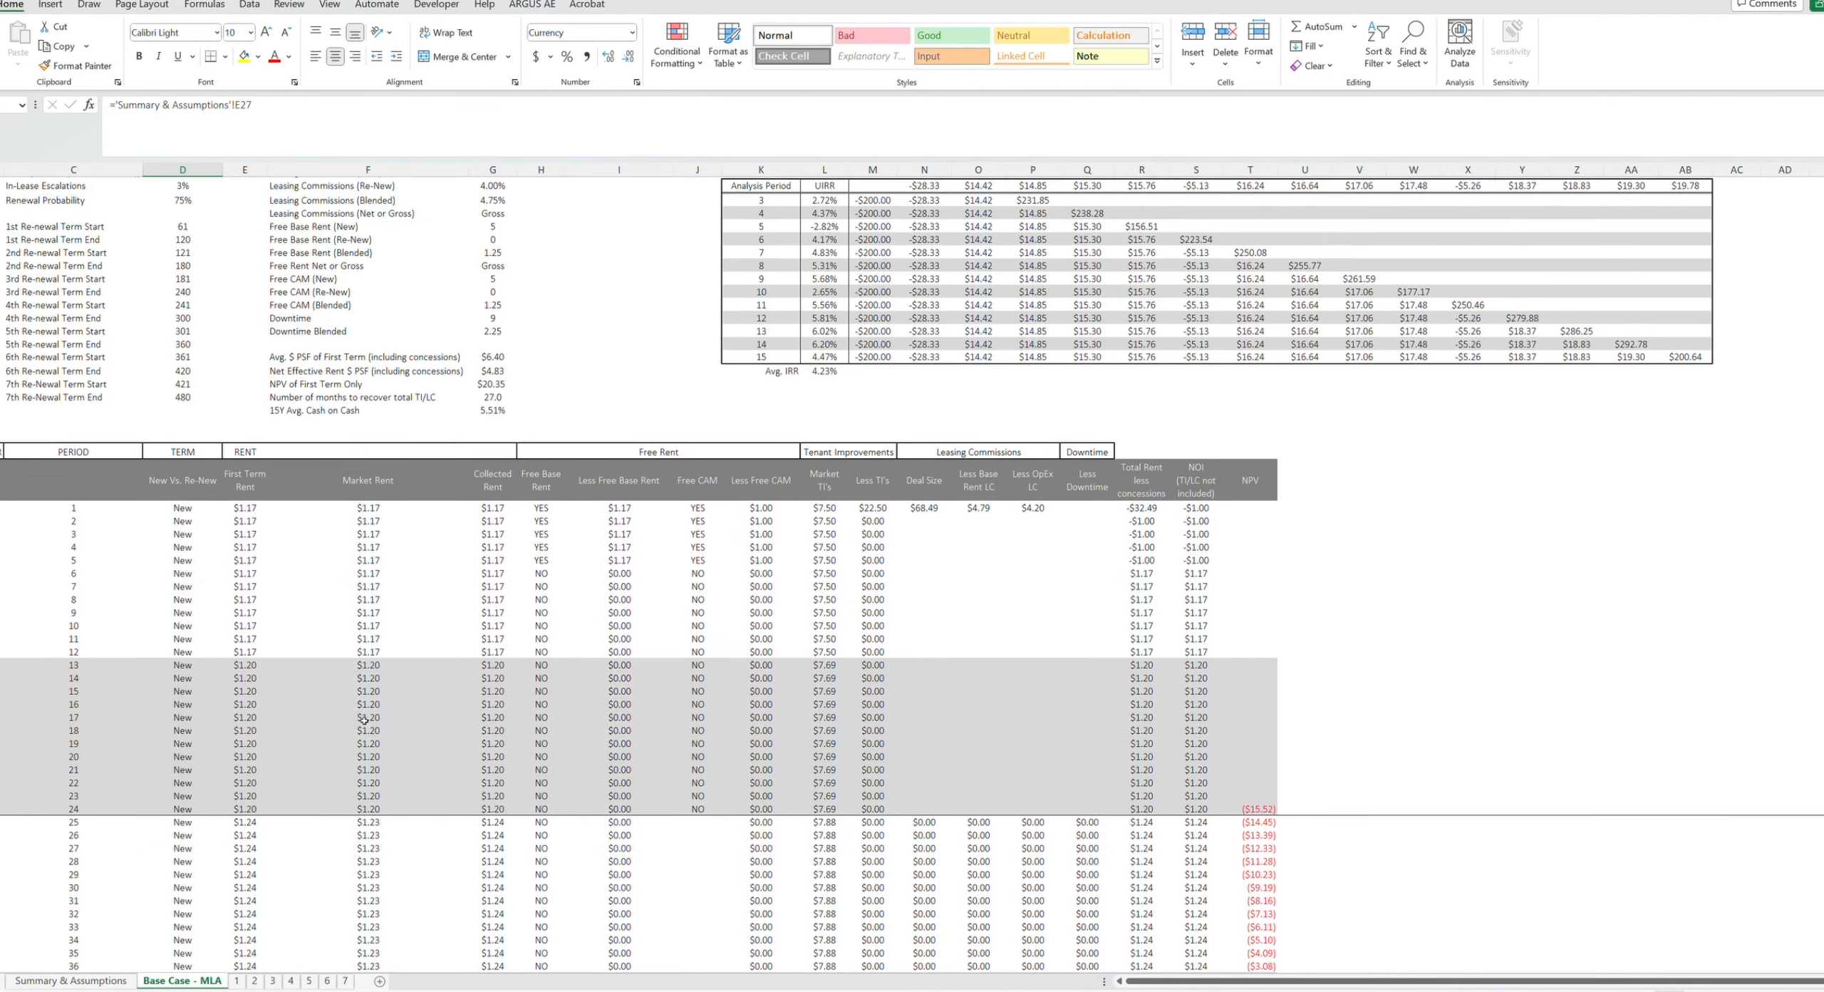
{"action": "scroll", "coordinate": [364, 675], "scroll_direction": "up", "scroll_amount": 2}
{"action": "left_click", "coordinate": [61, 976]}
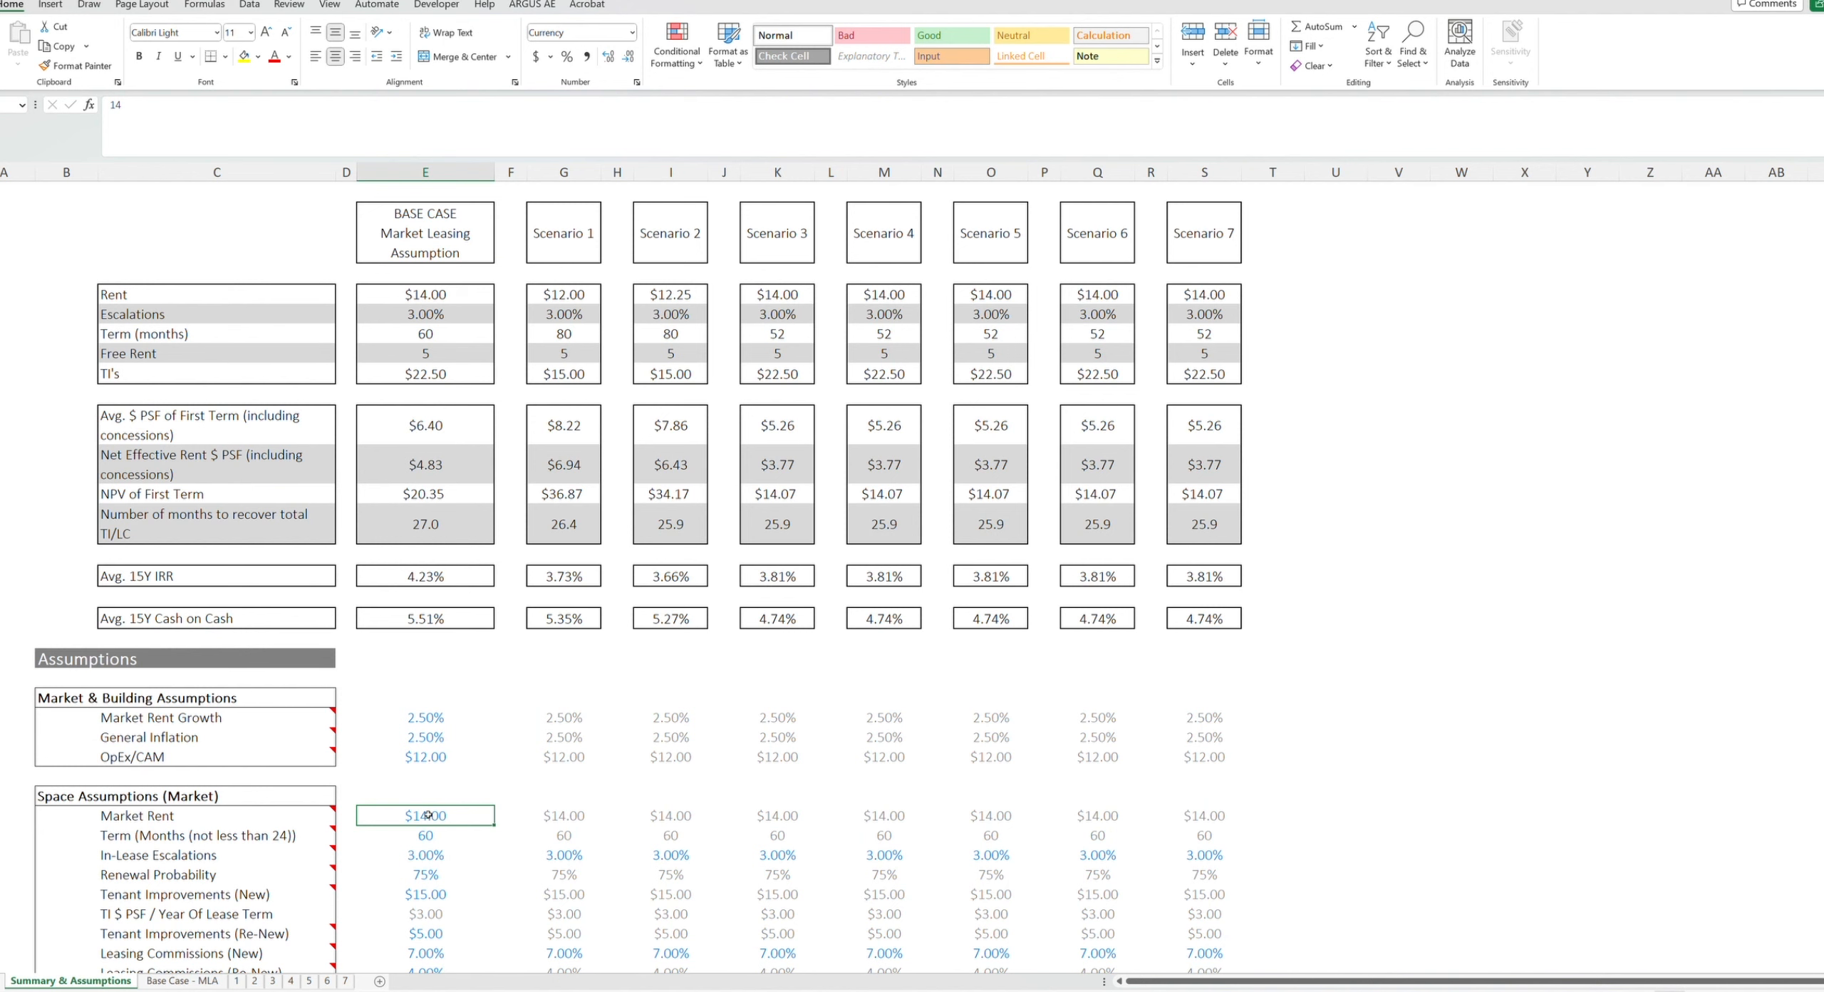
Step: Compare the space assumptions and 1st Term Adjustments of the scenarios with their rent and return results in the summary
{"action": "scroll", "coordinate": [428, 815], "scroll_direction": "down", "scroll_amount": 4}
{"action": "scroll", "coordinate": [427, 815], "scroll_direction": "down", "scroll_amount": 4}
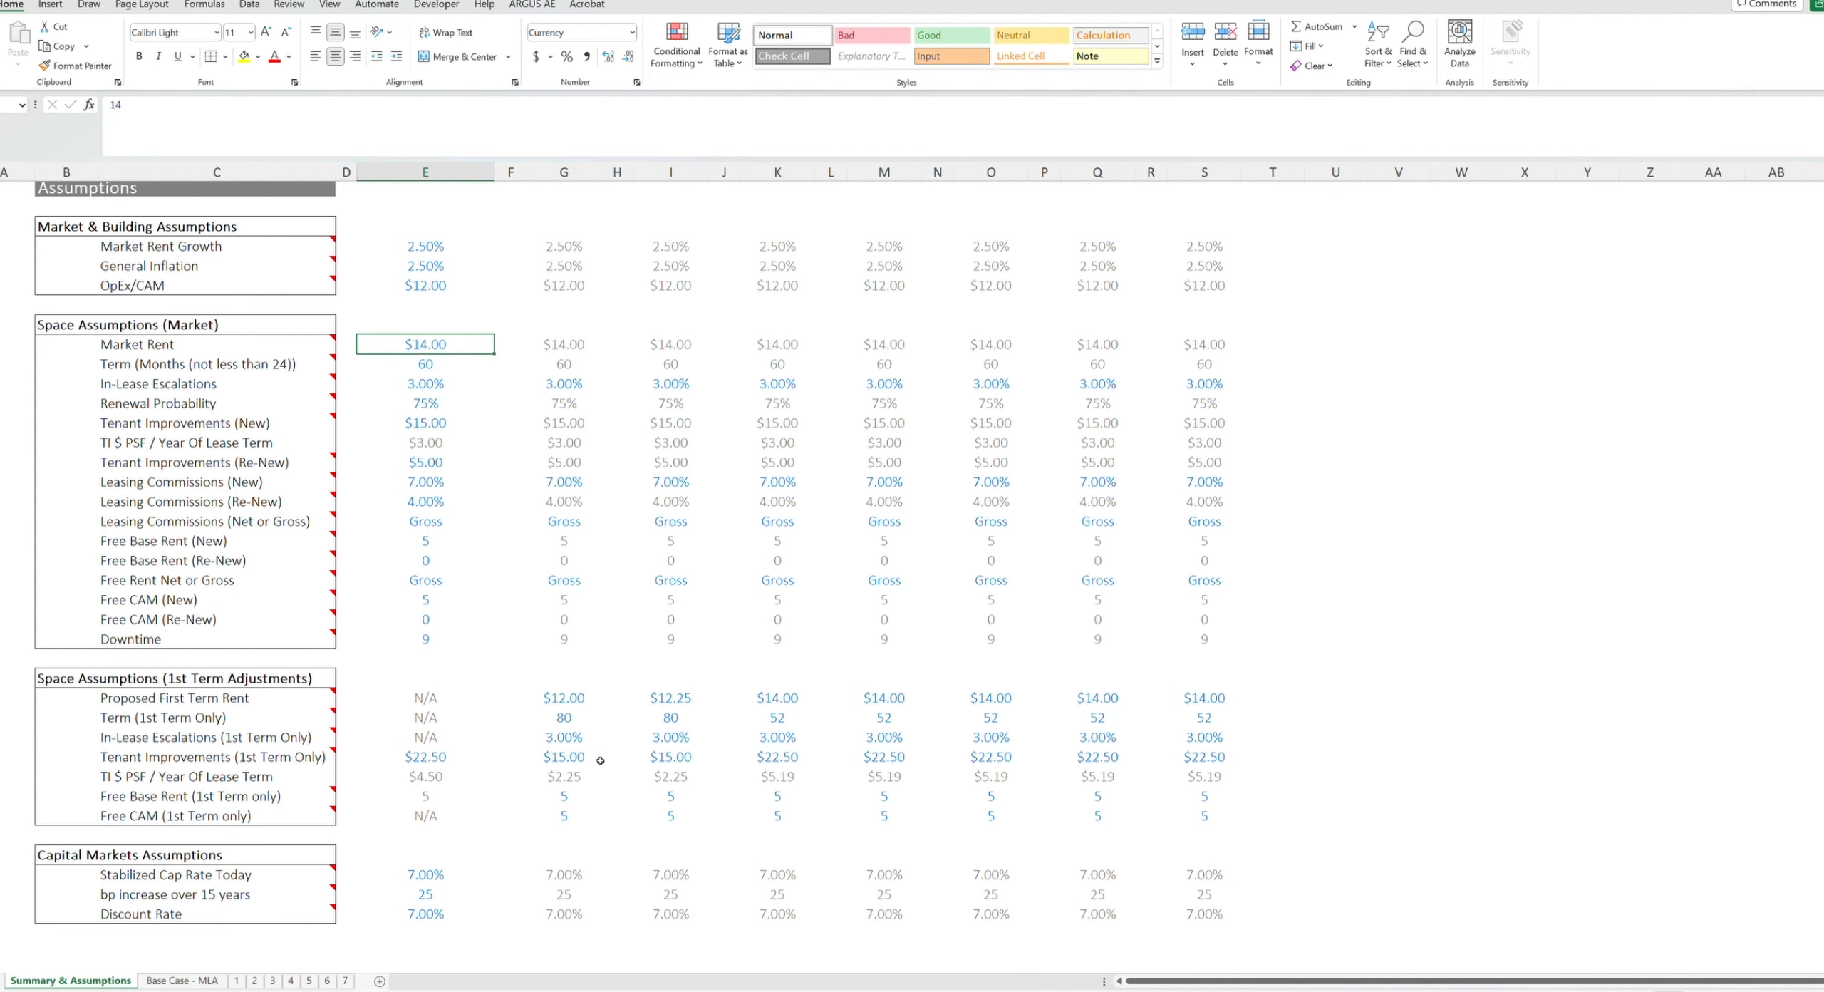
{"action": "scroll", "coordinate": [595, 760], "scroll_direction": "up", "scroll_amount": 6}
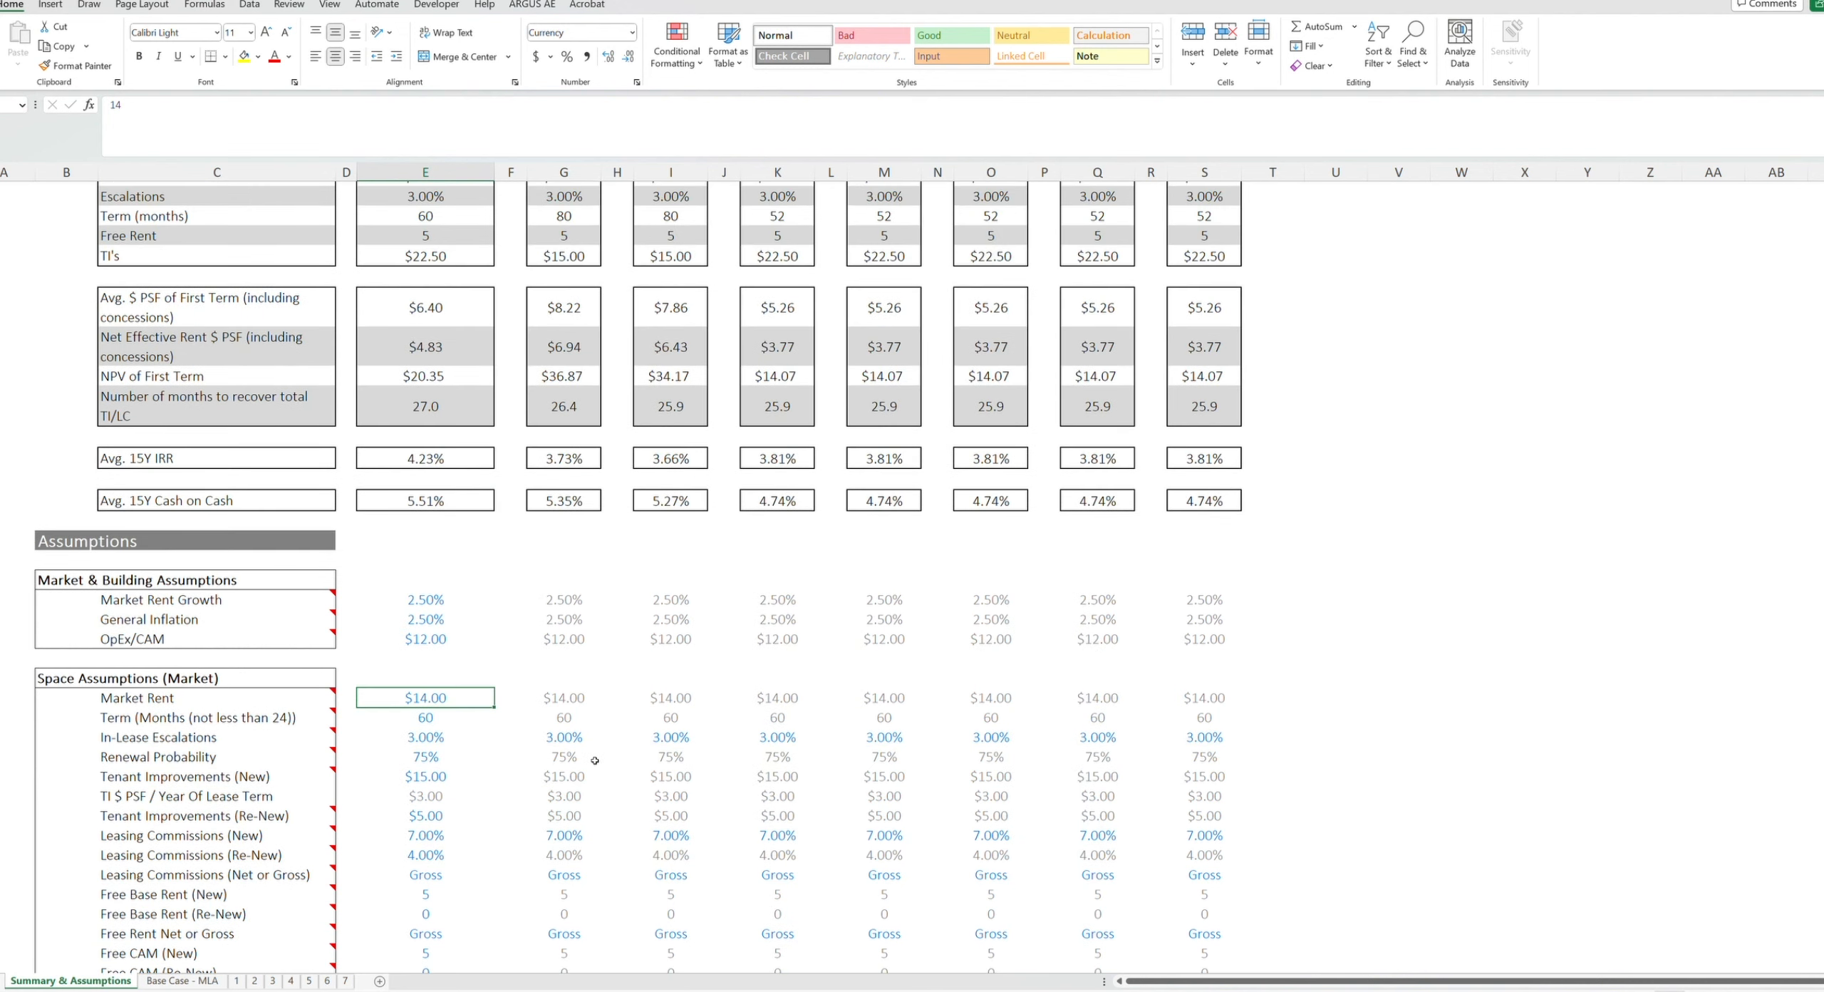
{"action": "scroll", "coordinate": [595, 759], "scroll_direction": "up", "scroll_amount": 2}
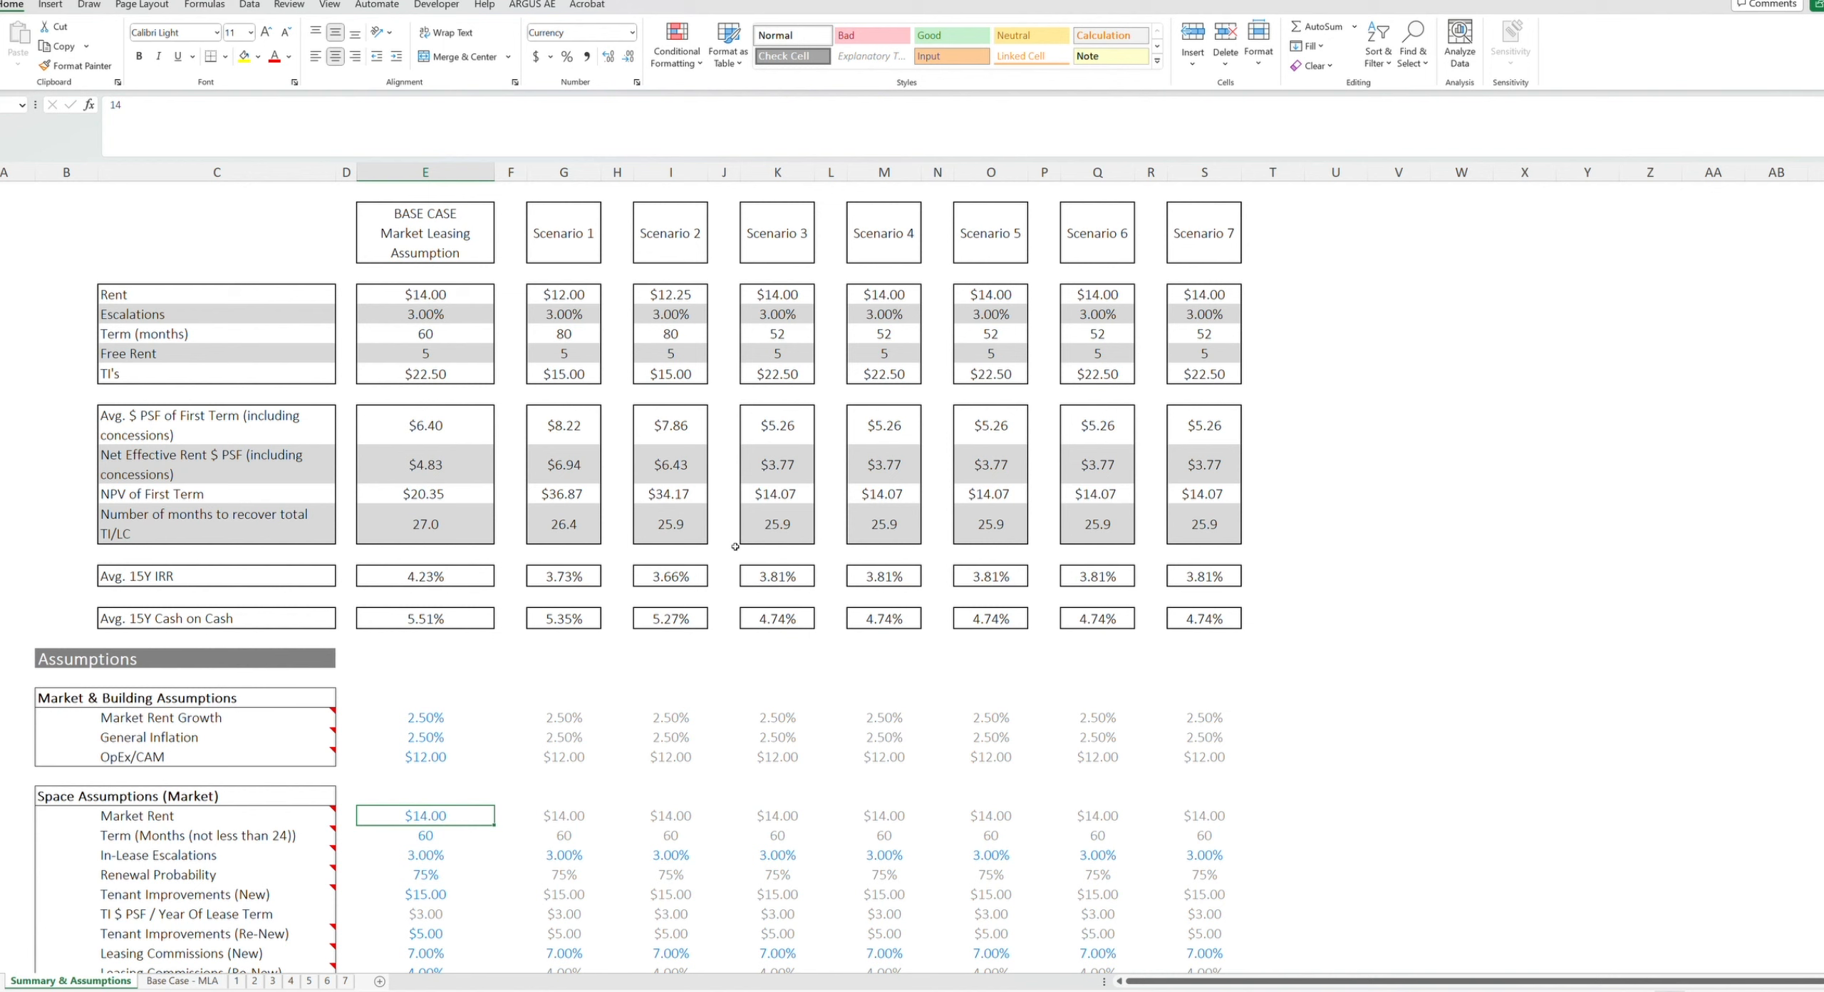
{"action": "scroll", "coordinate": [452, 831], "scroll_direction": "down", "scroll_amount": 4}
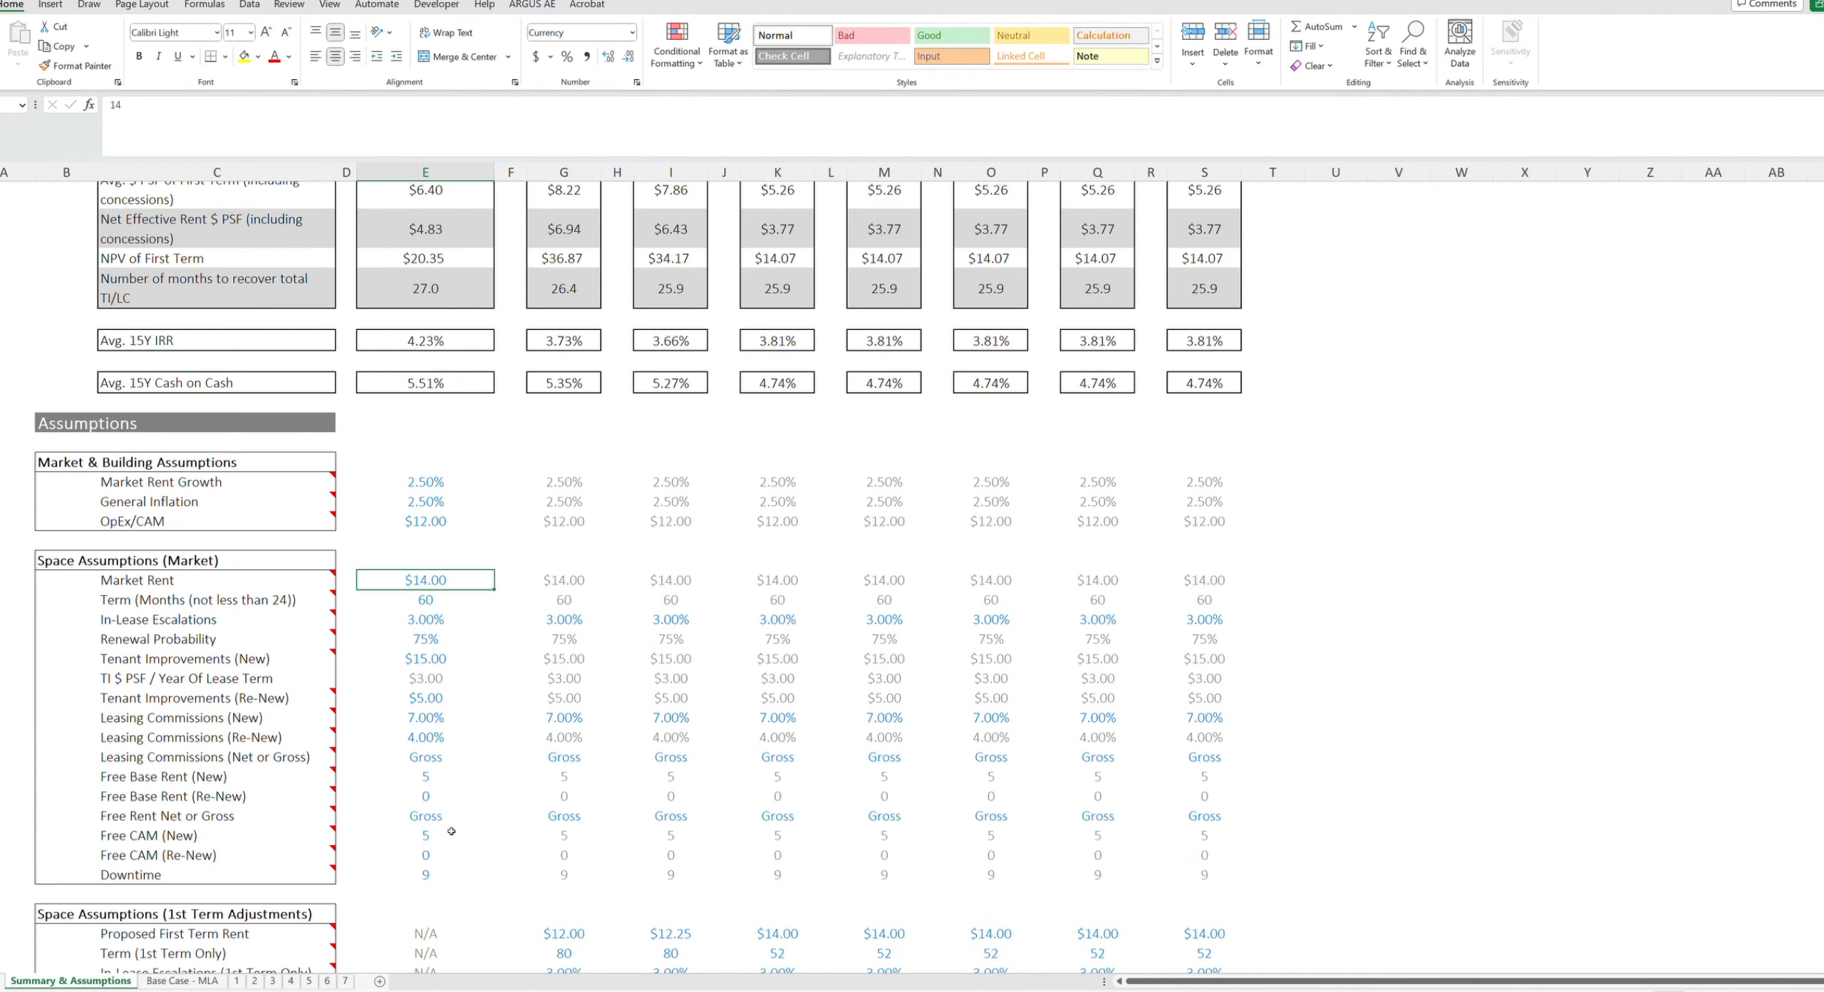
{"action": "scroll", "coordinate": [451, 831], "scroll_direction": "down", "scroll_amount": 1}
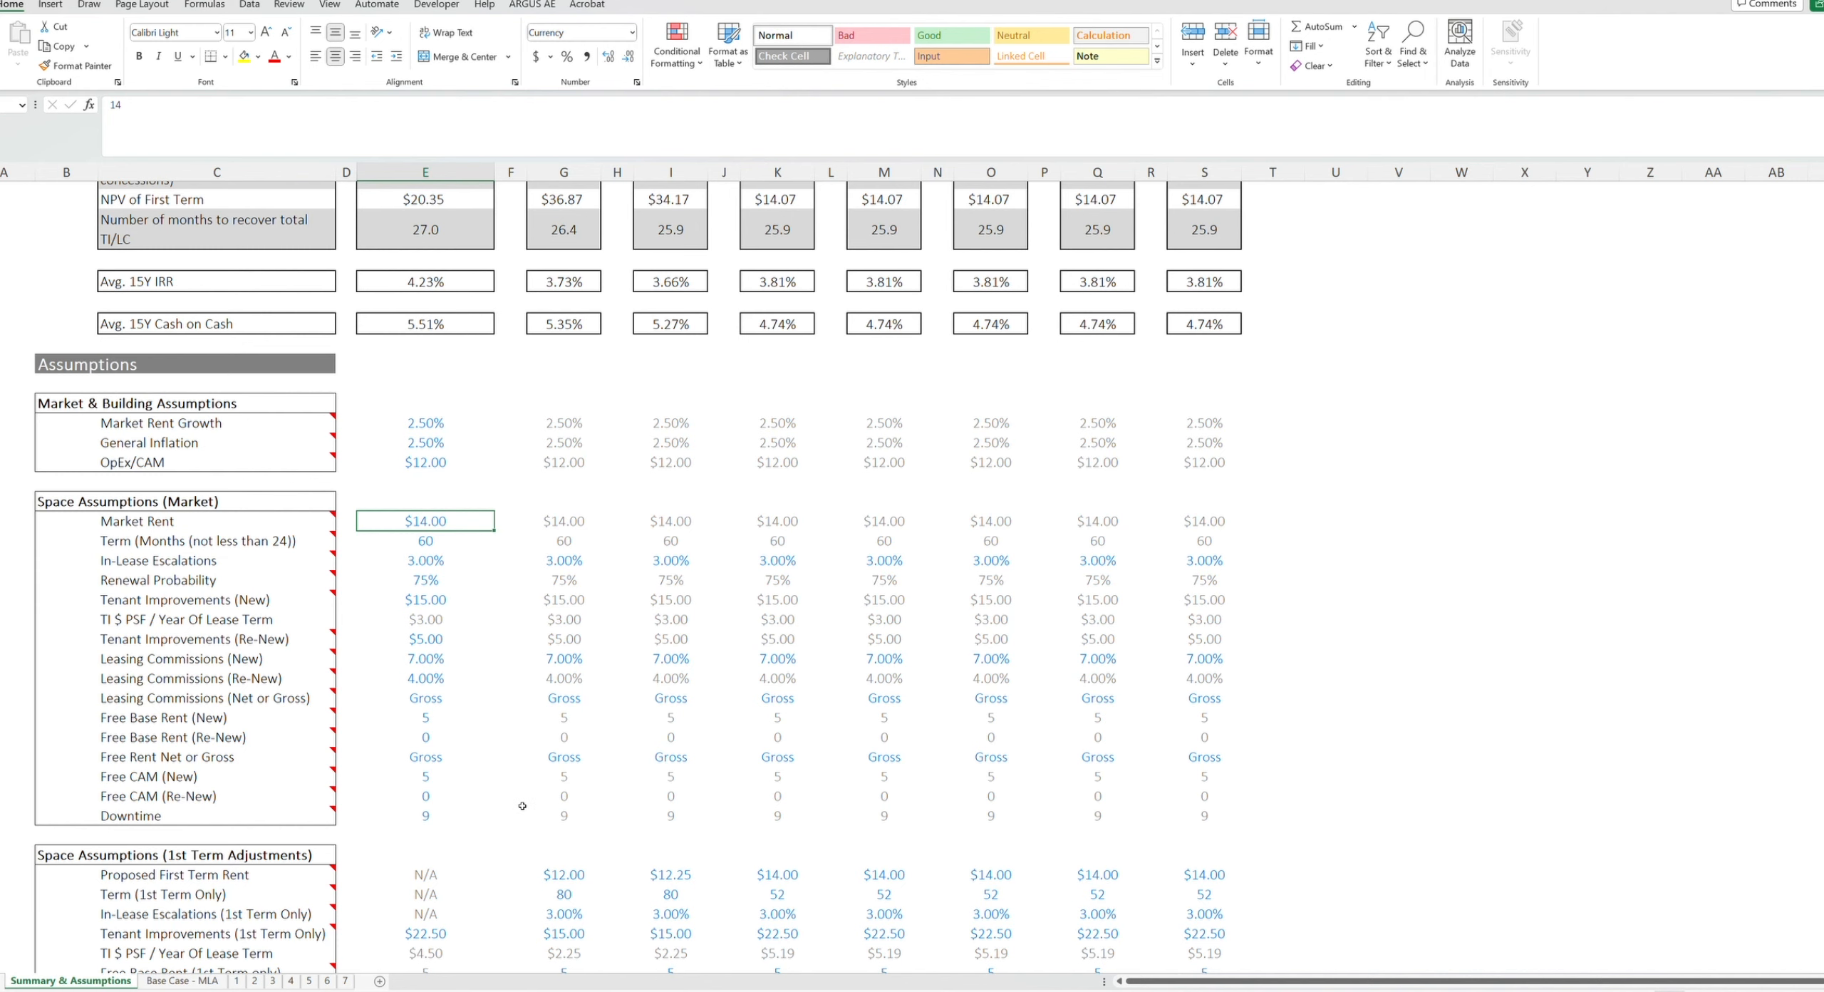
{"action": "scroll", "coordinate": [523, 803], "scroll_direction": "up", "scroll_amount": 5}
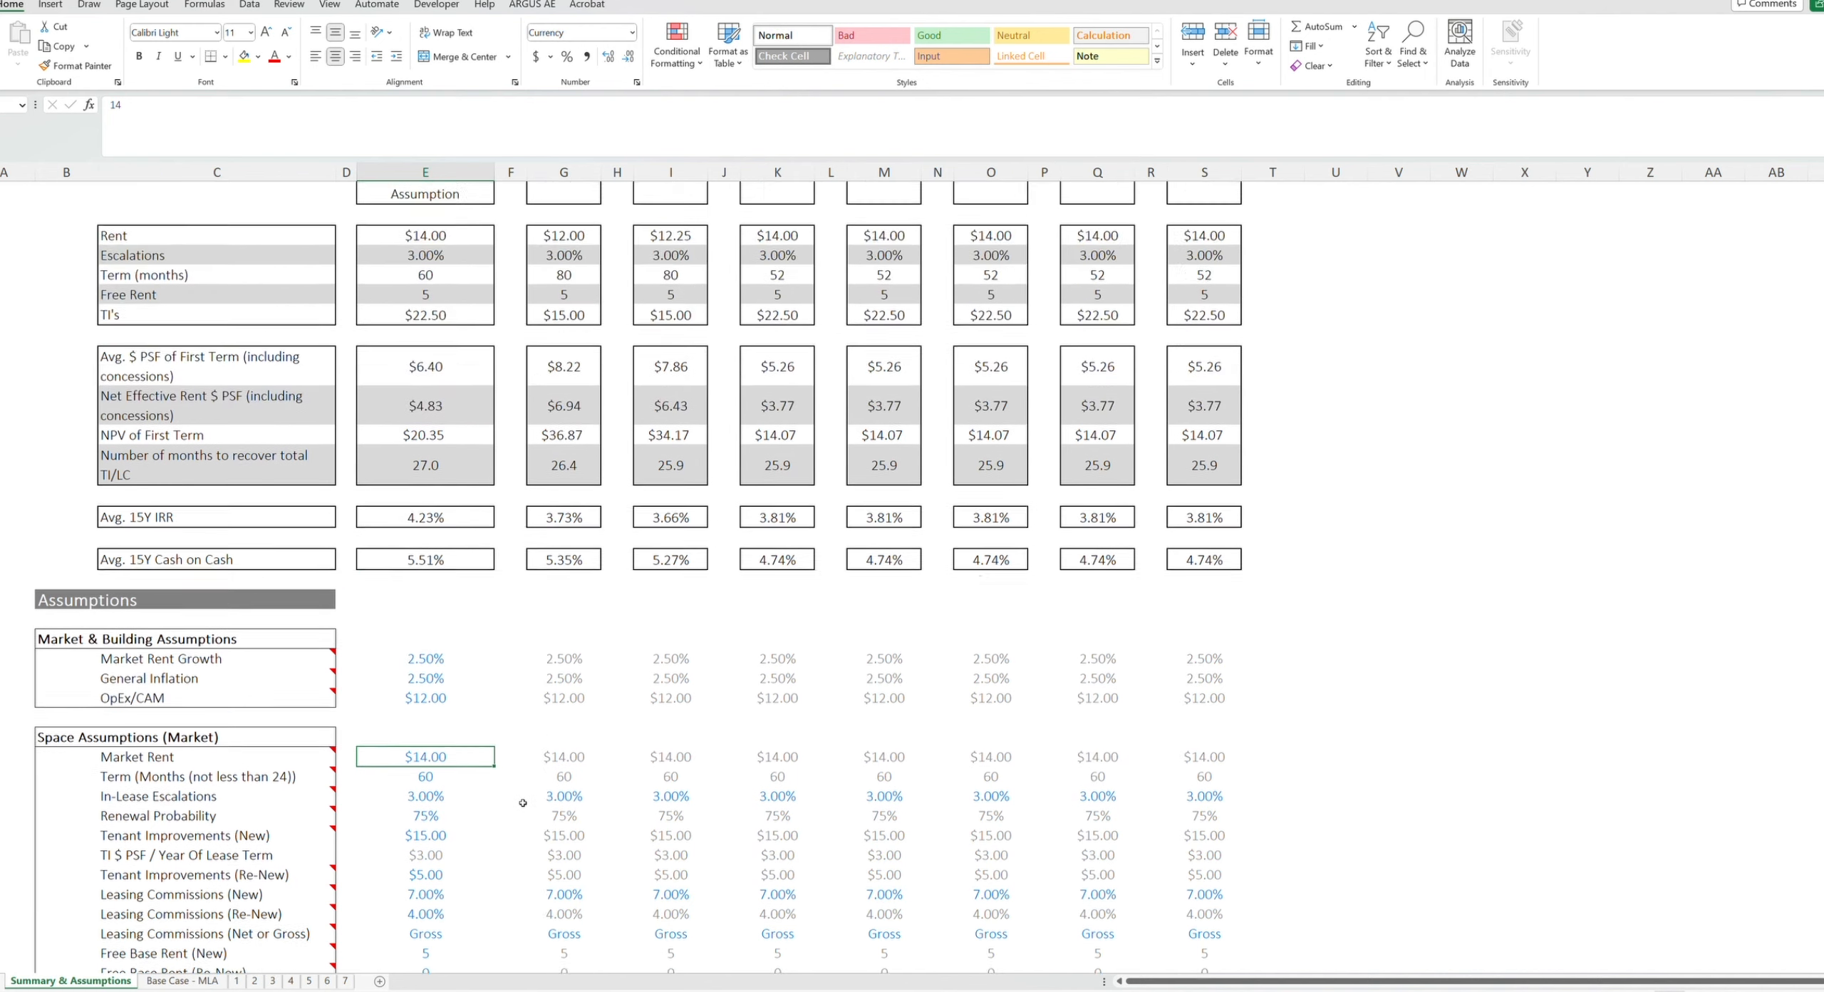
{"action": "scroll", "coordinate": [523, 803], "scroll_direction": "down", "scroll_amount": 4}
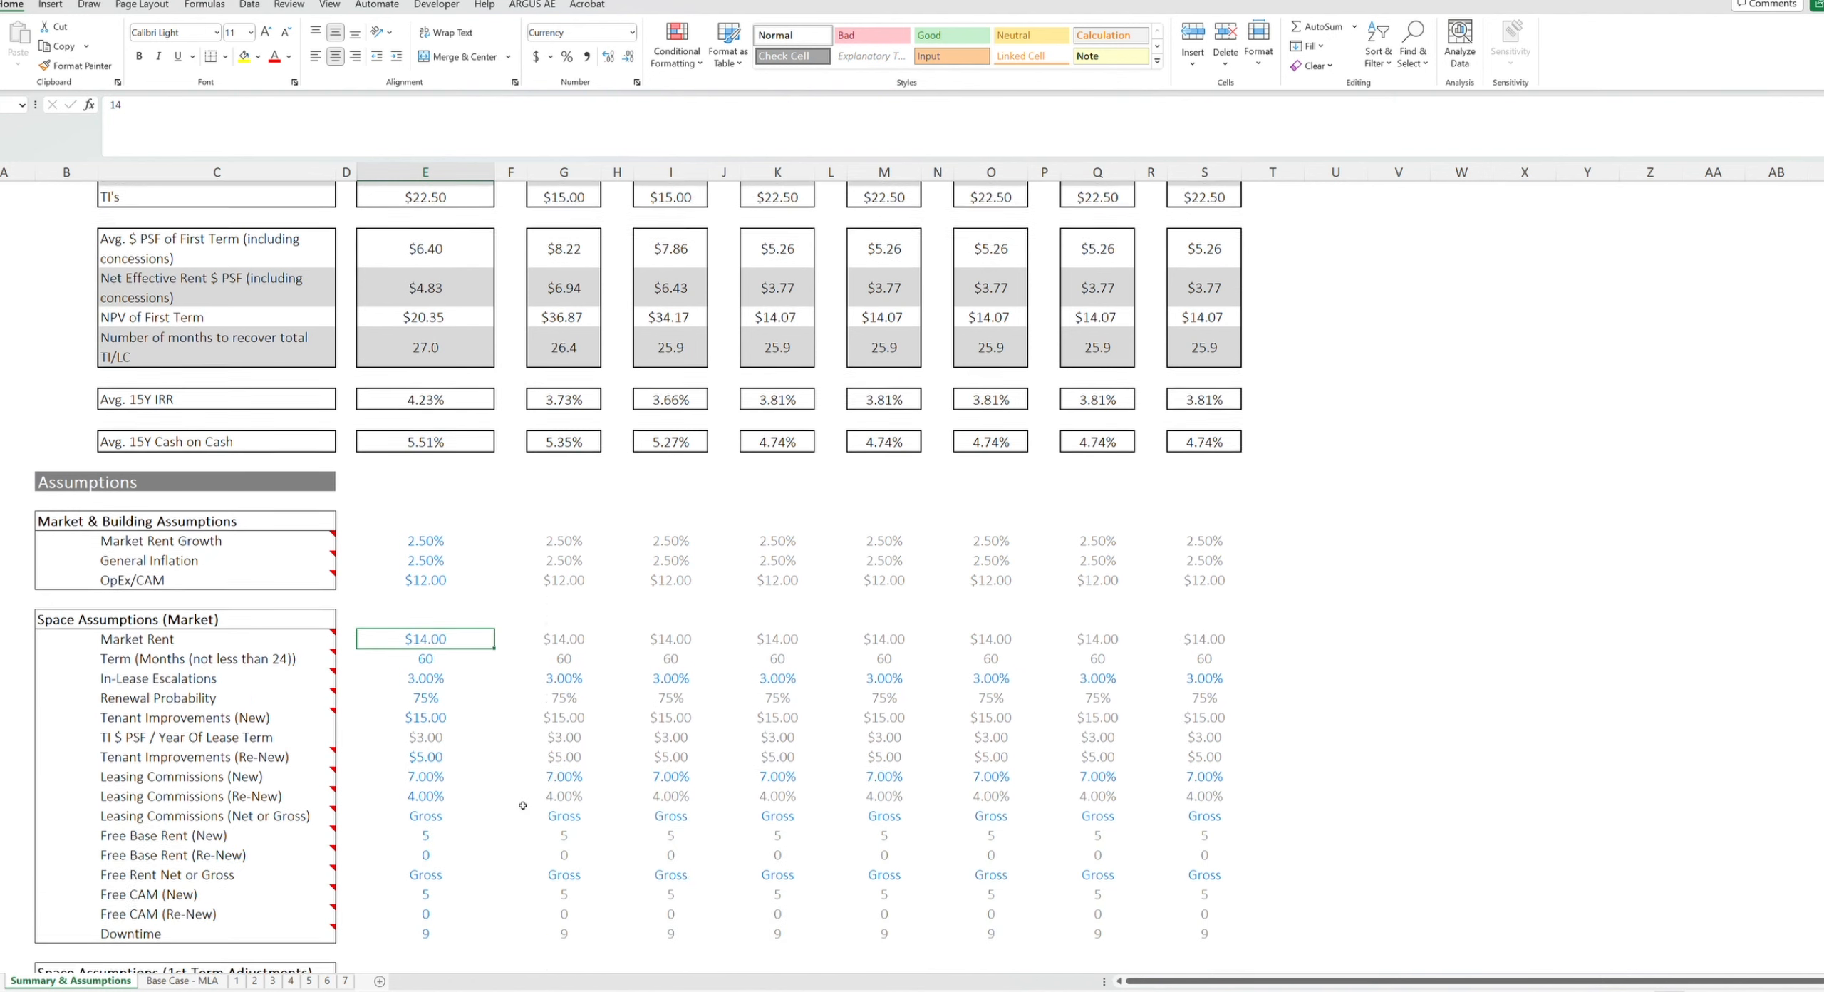
{"action": "scroll", "coordinate": [523, 806], "scroll_direction": "up", "scroll_amount": 4}
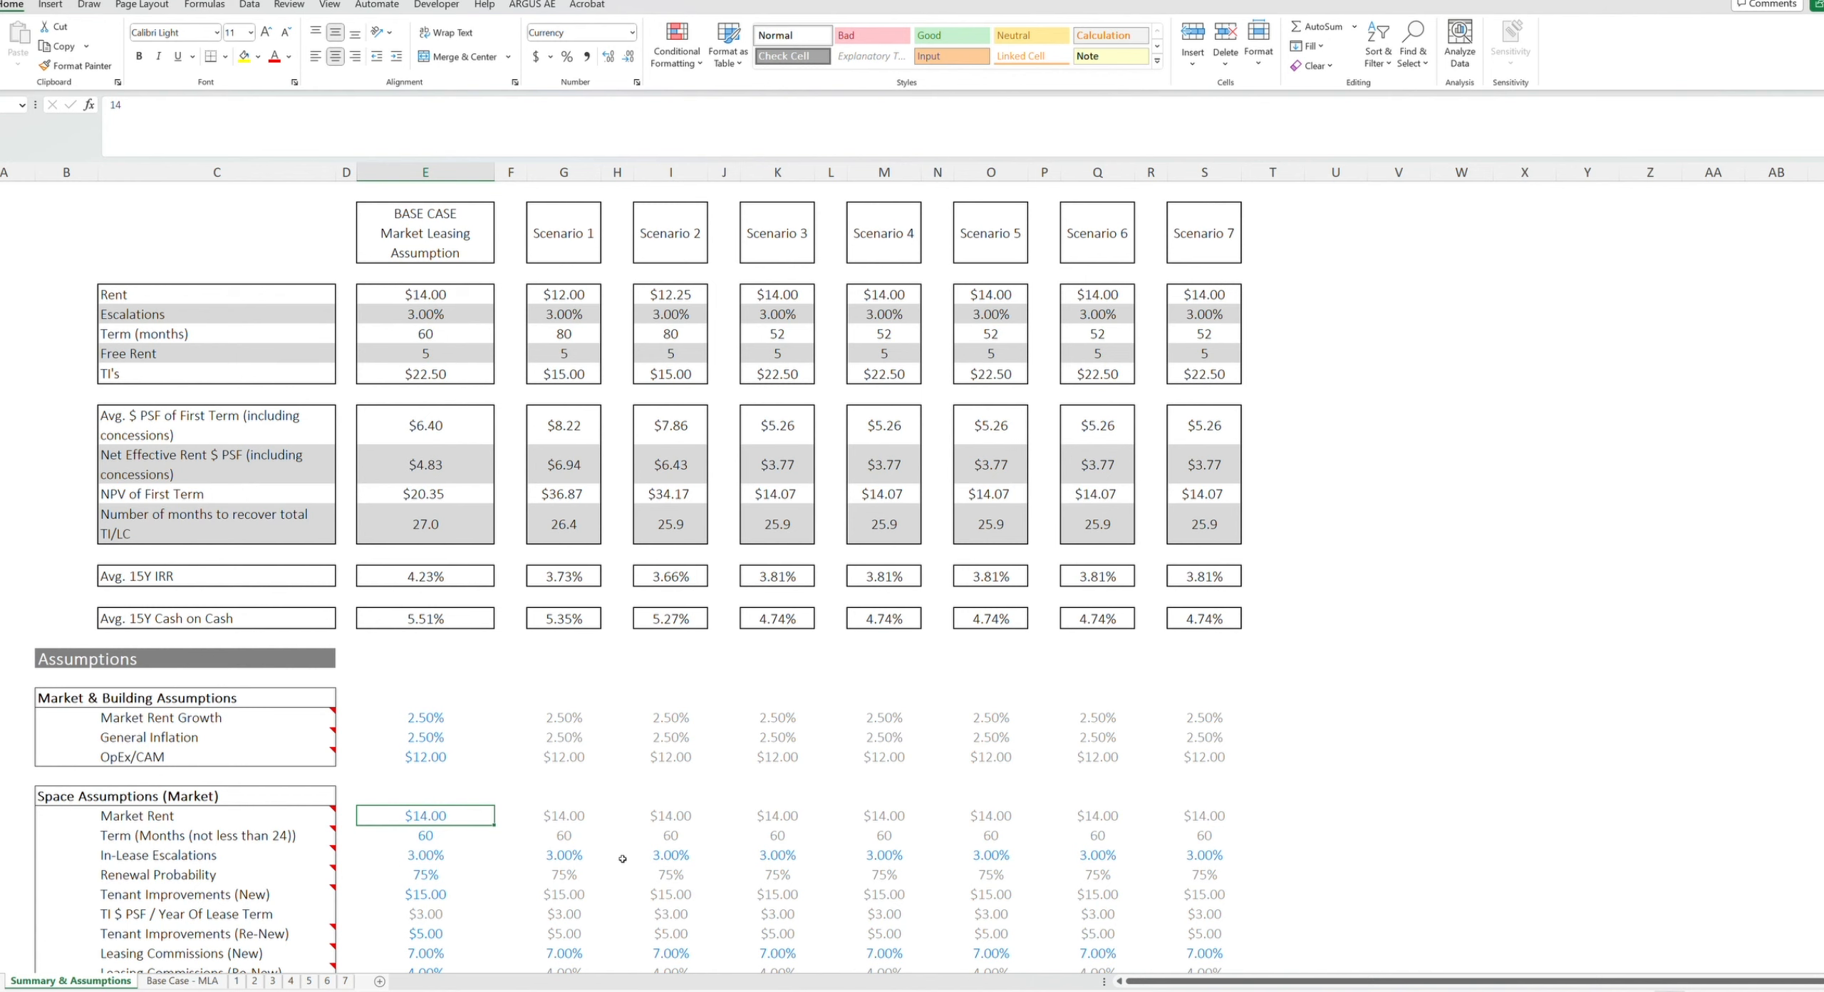
Step: Review all assumptions down to the Capital Markets Assumptions once more, and return to the summary's 15-year IRR and cash on cash
{"action": "scroll", "coordinate": [796, 801], "scroll_direction": "down", "scroll_amount": 3}
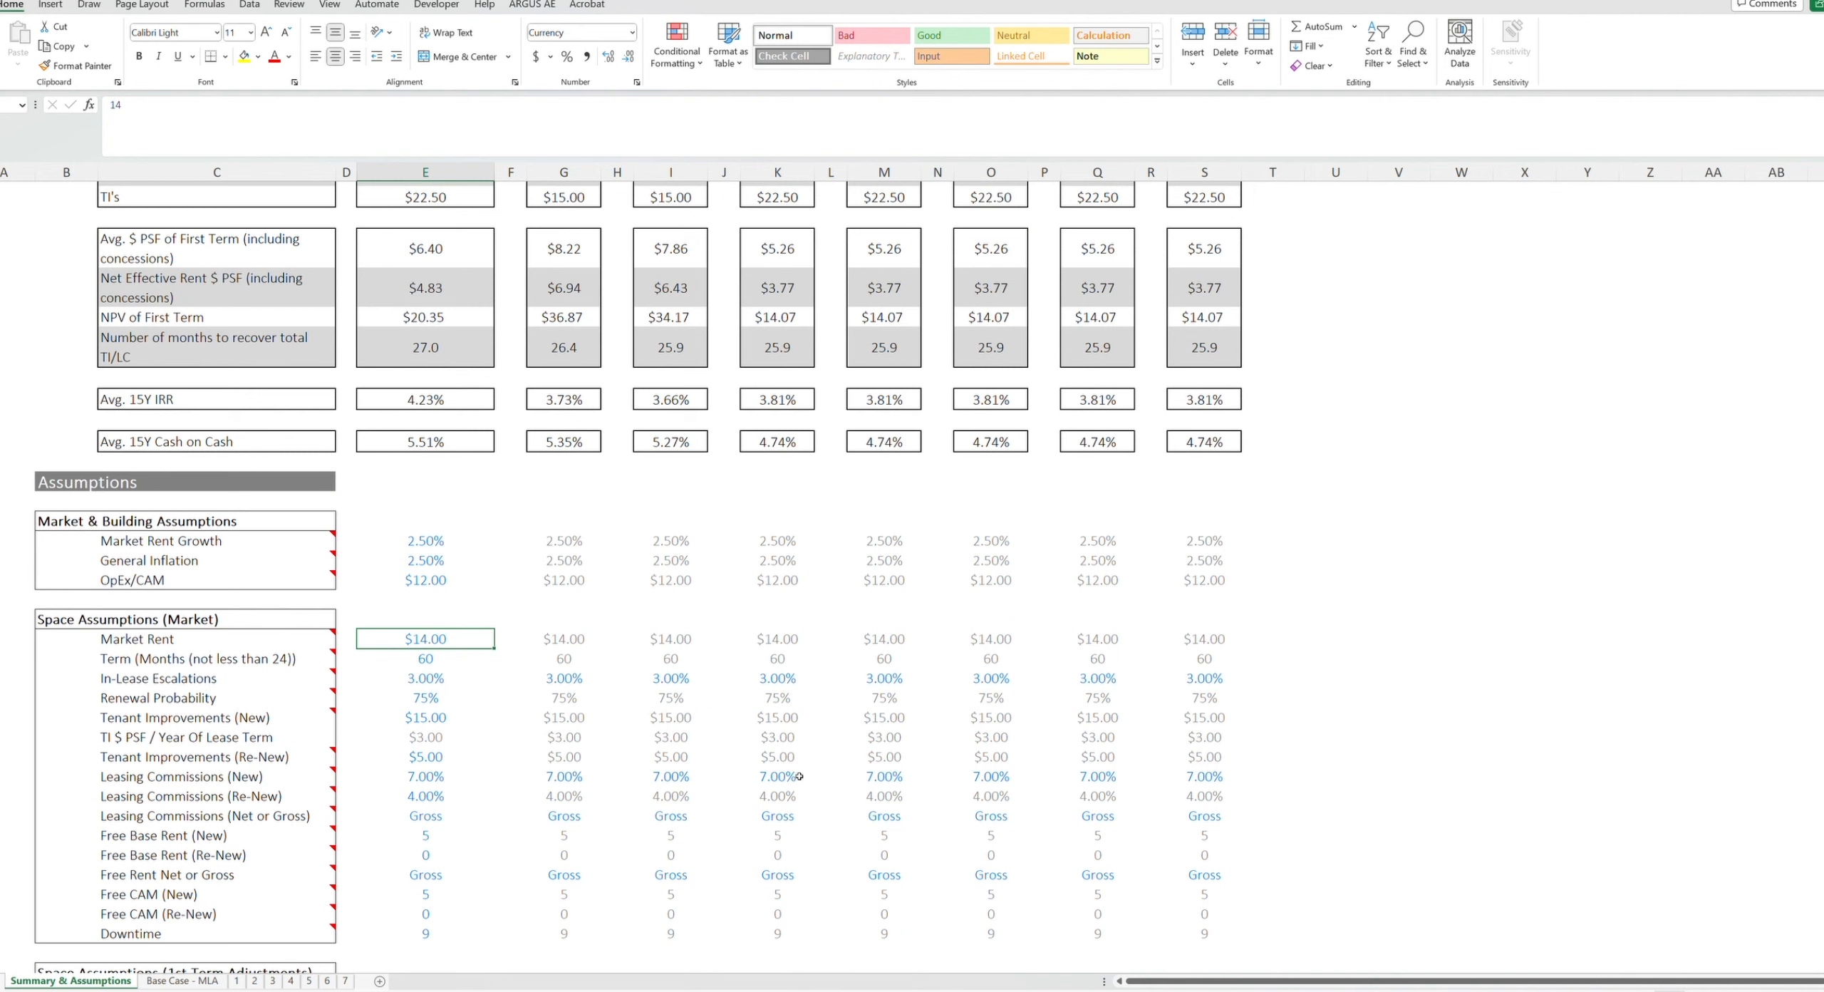
{"action": "scroll", "coordinate": [799, 776], "scroll_direction": "down", "scroll_amount": 1}
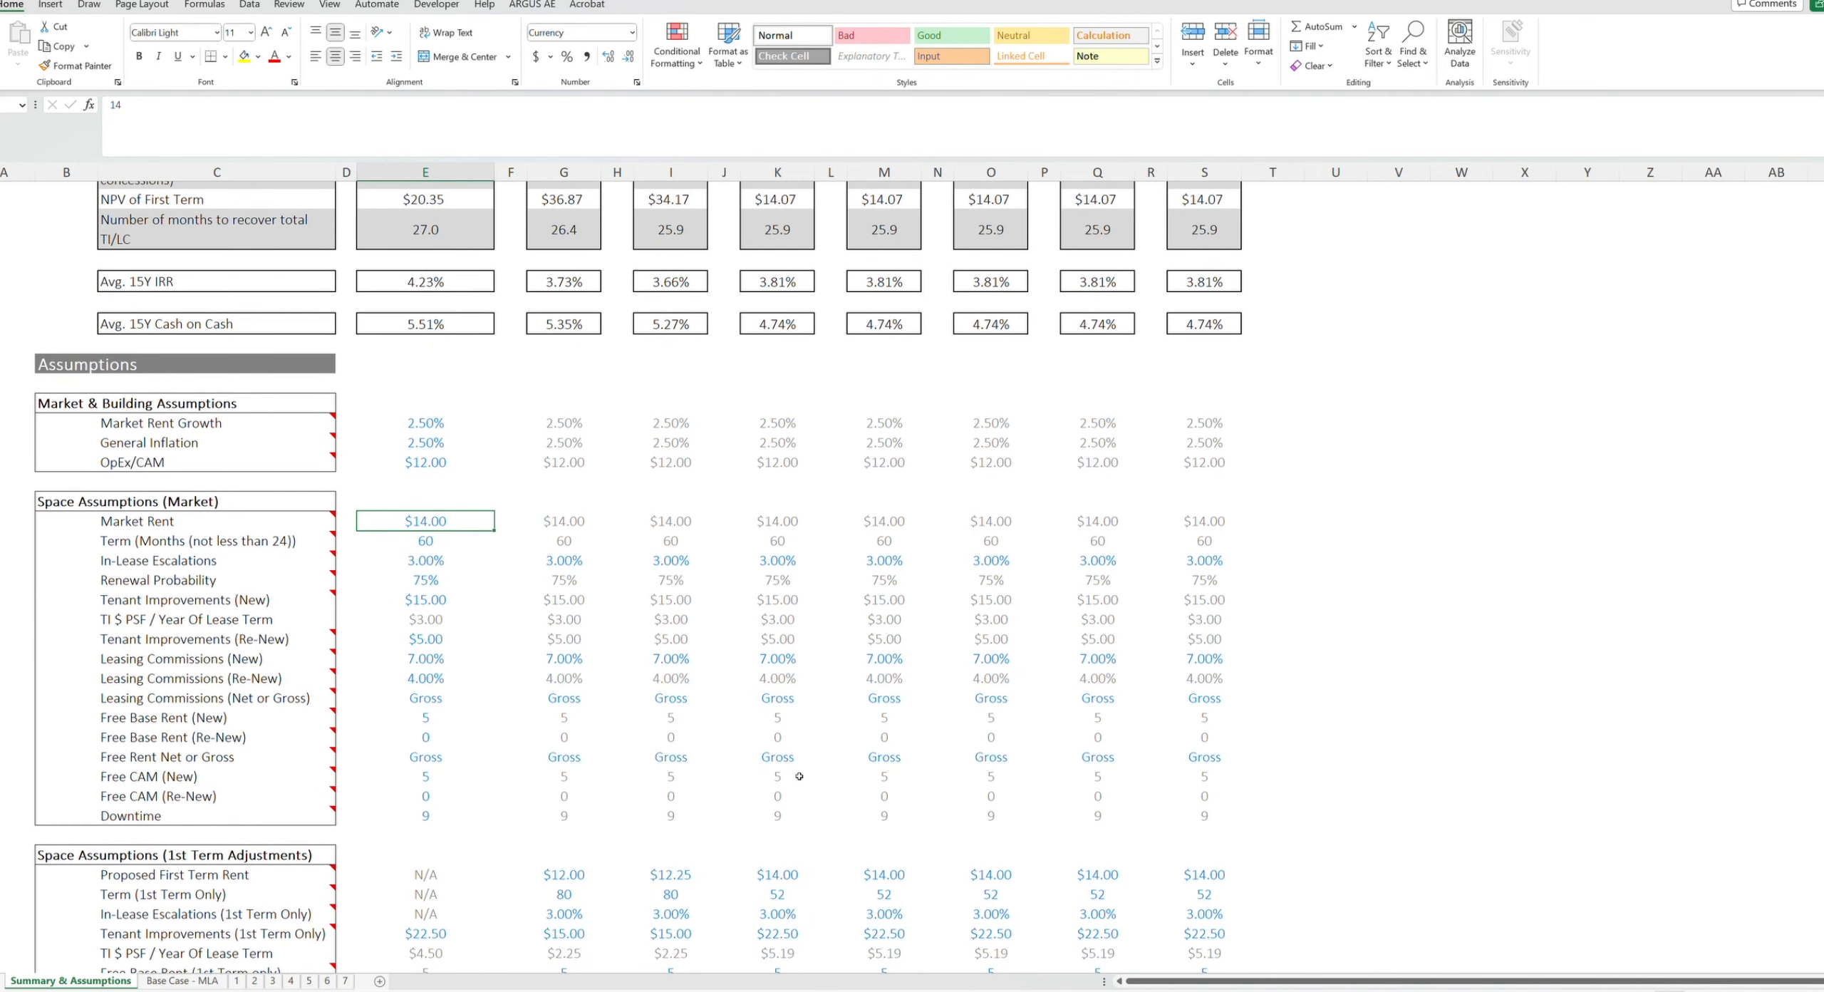
{"action": "scroll", "coordinate": [799, 776], "scroll_direction": "down", "scroll_amount": 4}
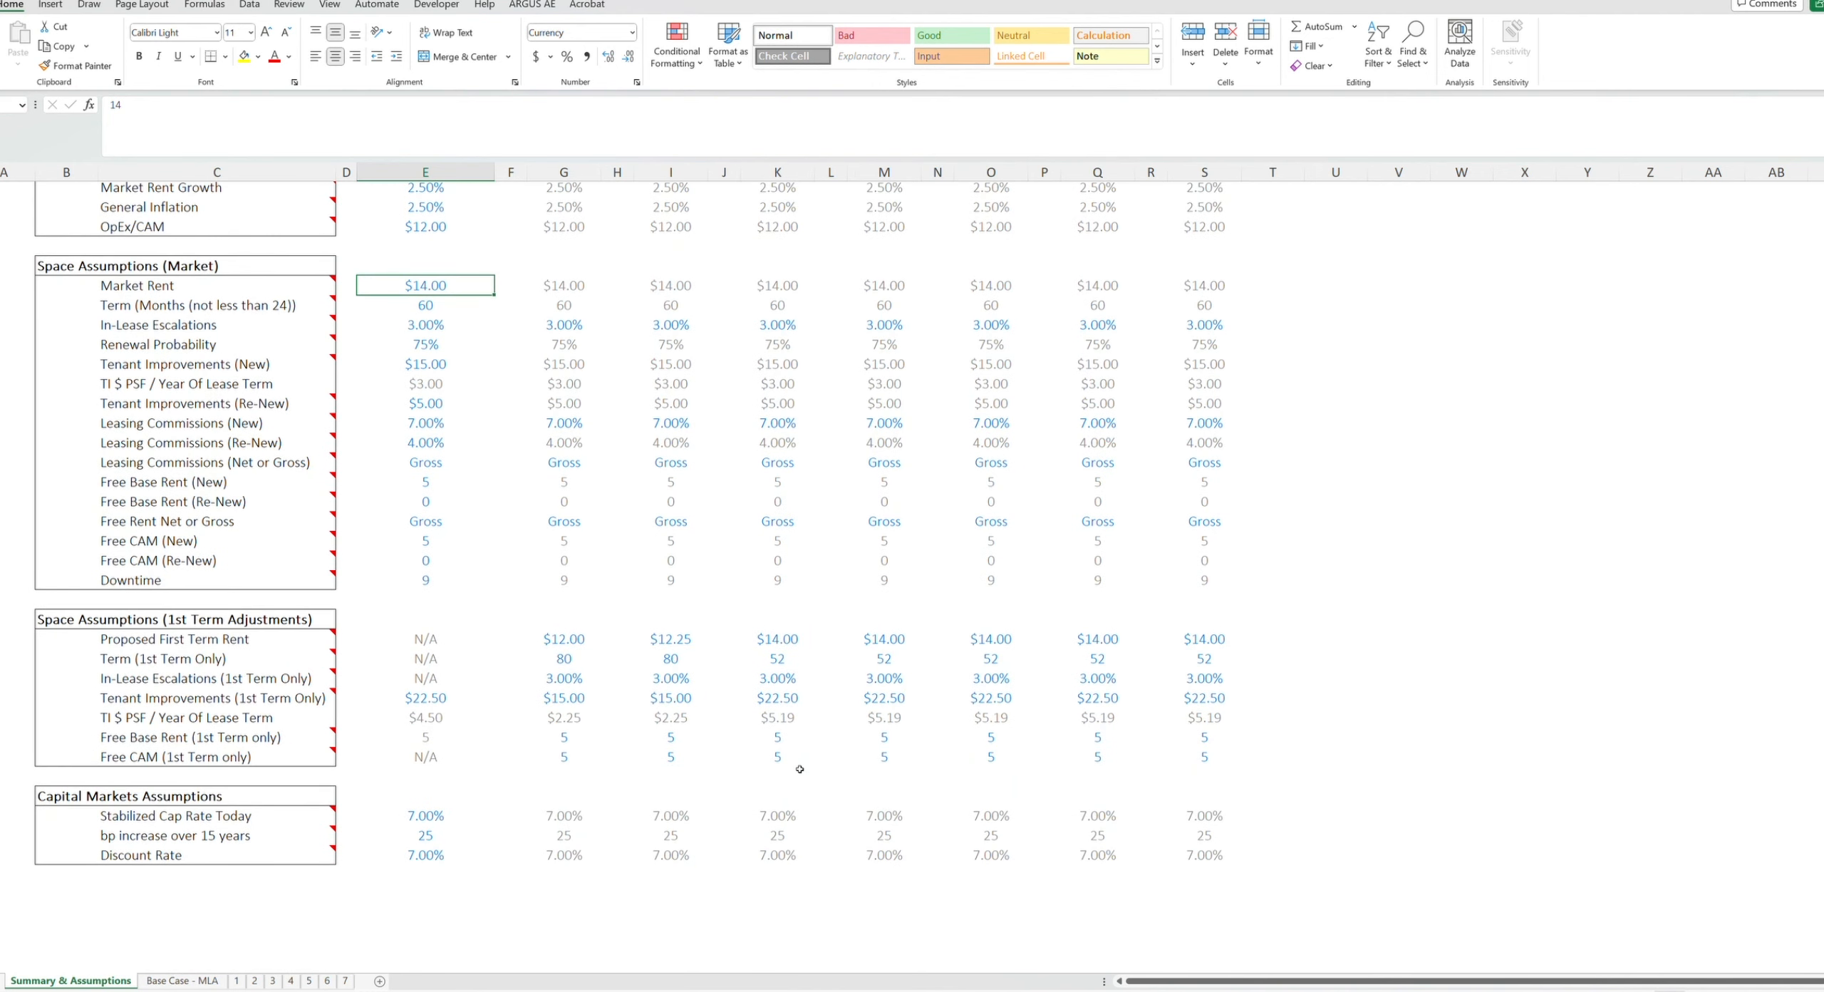
{"action": "scroll", "coordinate": [807, 746], "scroll_direction": "up", "scroll_amount": 4}
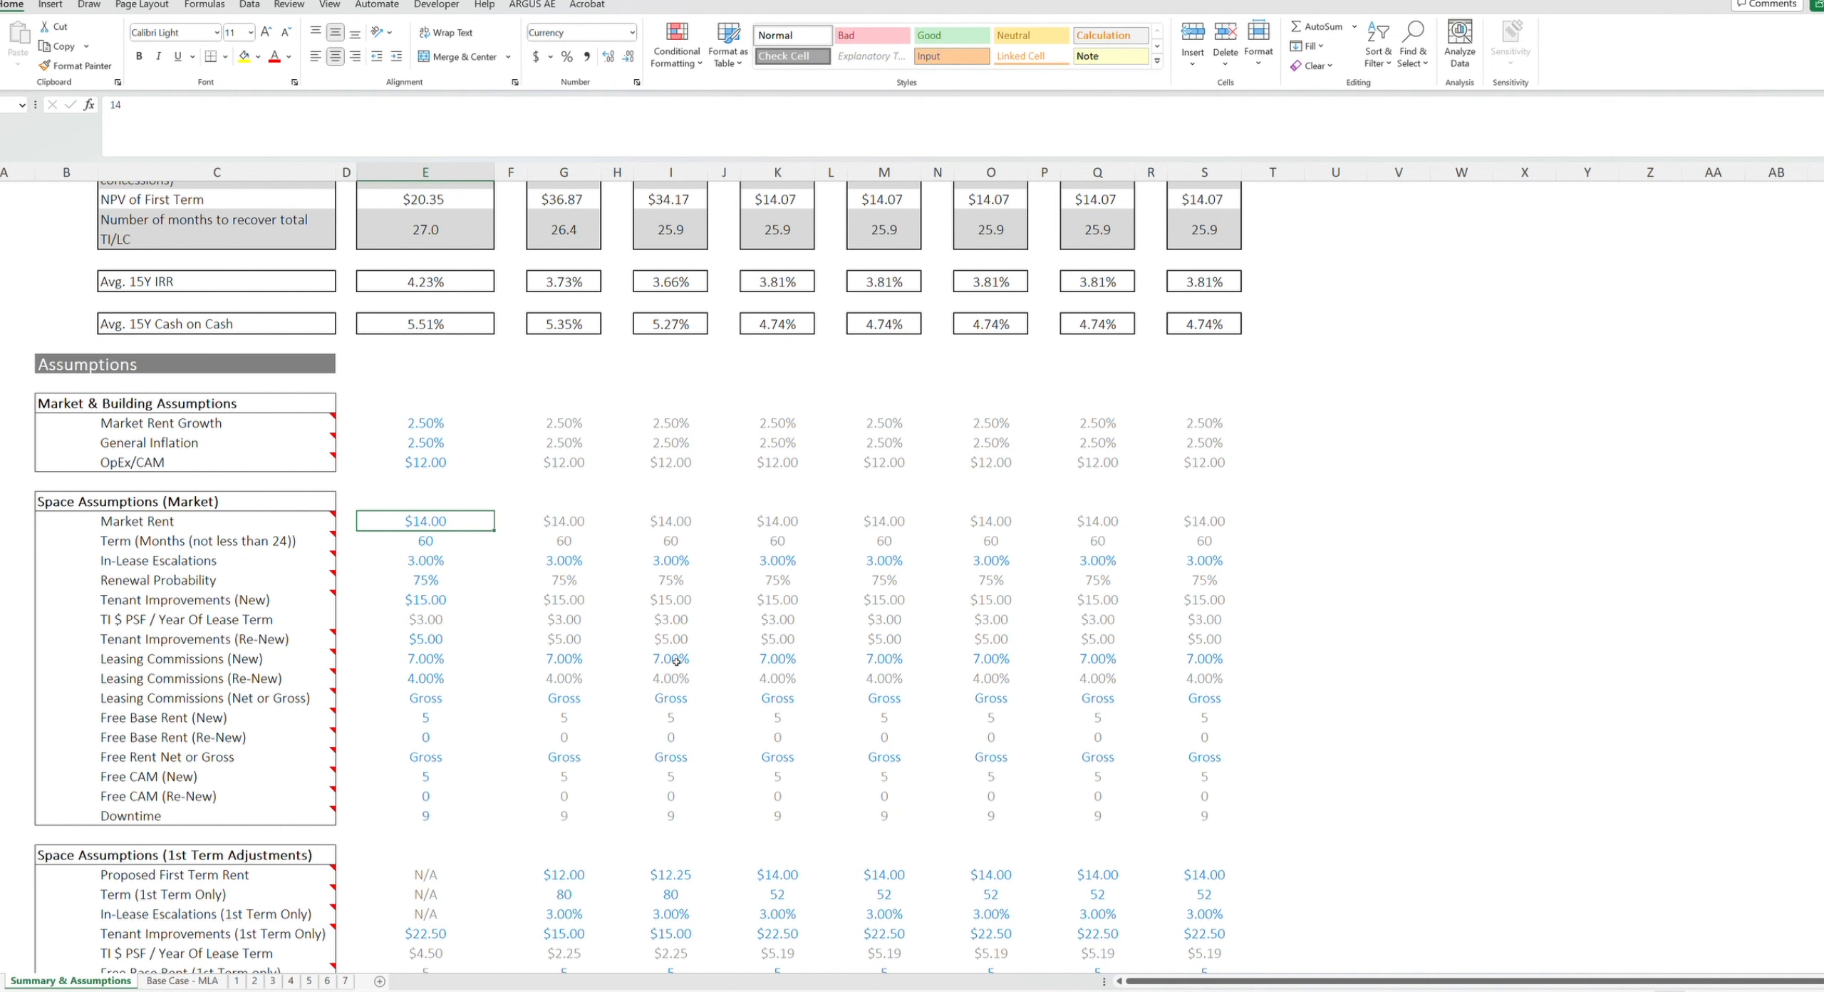
{"action": "scroll", "coordinate": [575, 602], "scroll_direction": "up", "scroll_amount": 5}
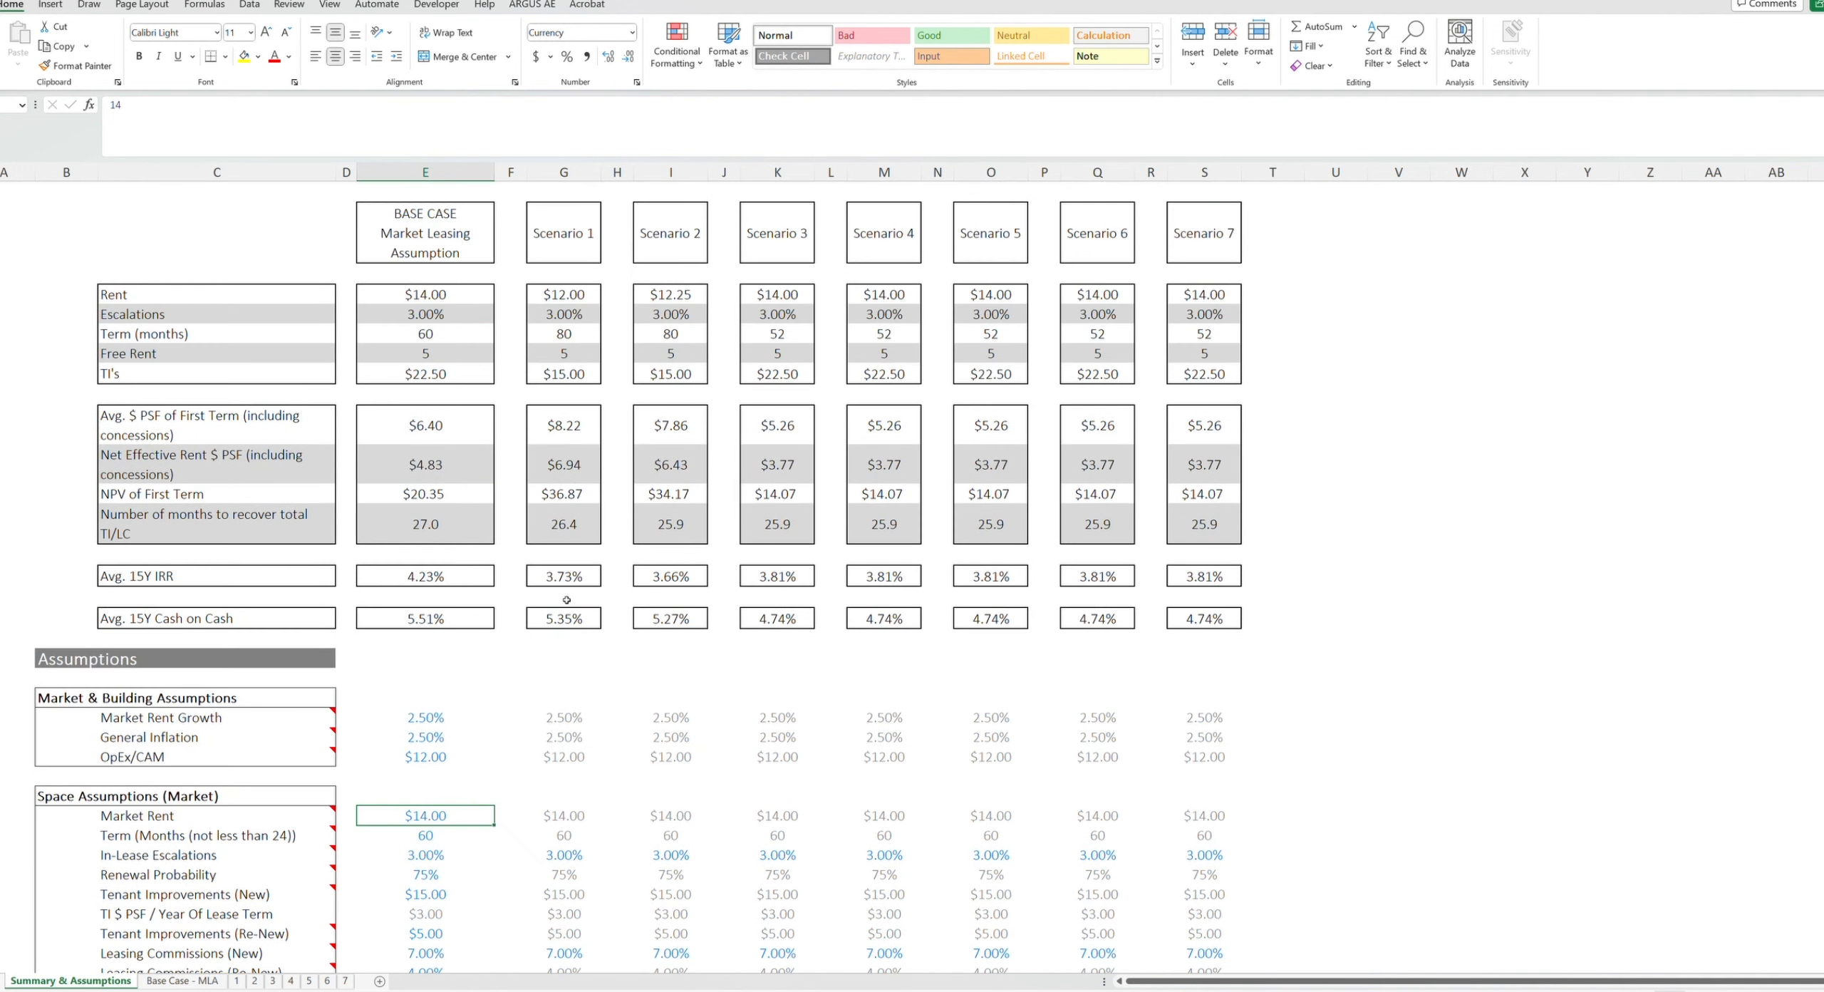